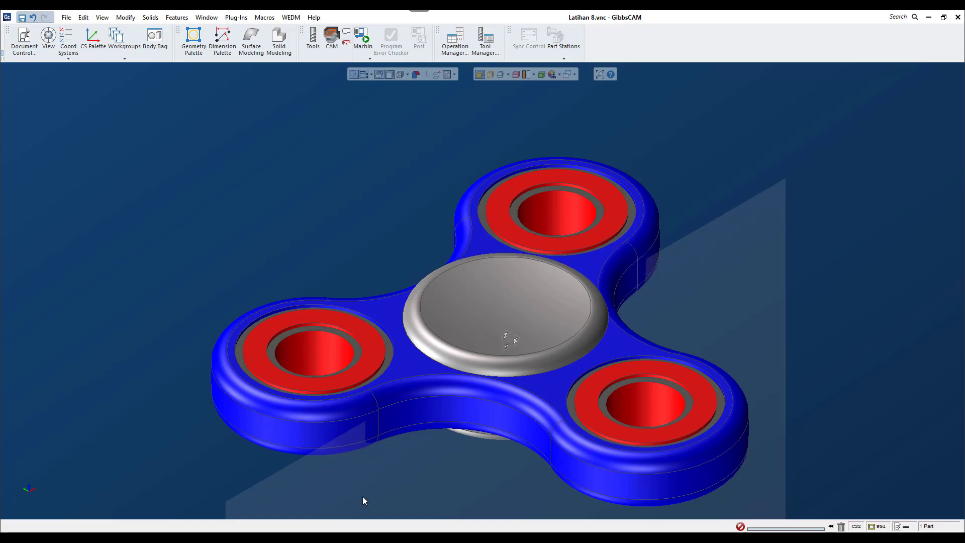
# Create a new part named FIDGET SPINNER.vnc, saving changes to Latihan 8.vnc first.
pyautogui.hotkey('alt', 'Tab')
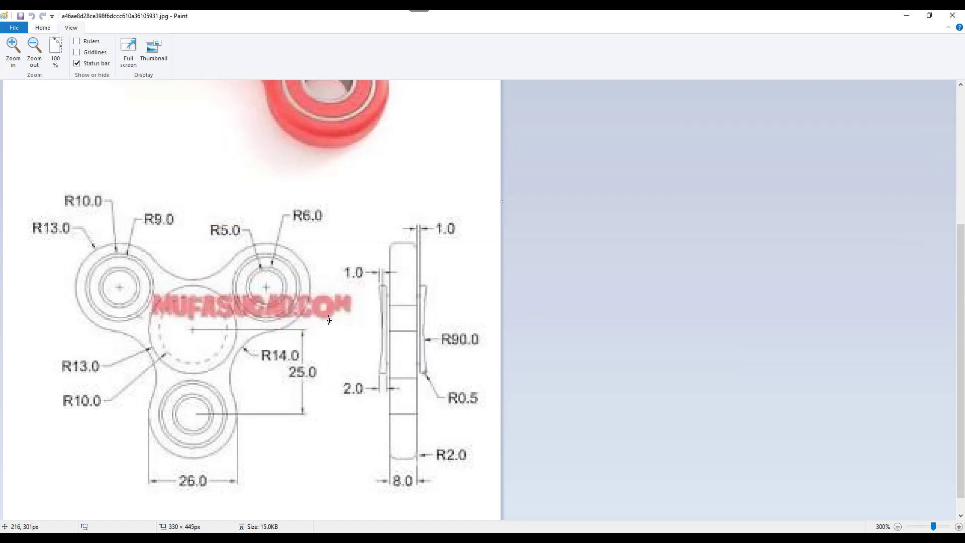
pyautogui.hotkey('alt', 'Tab')
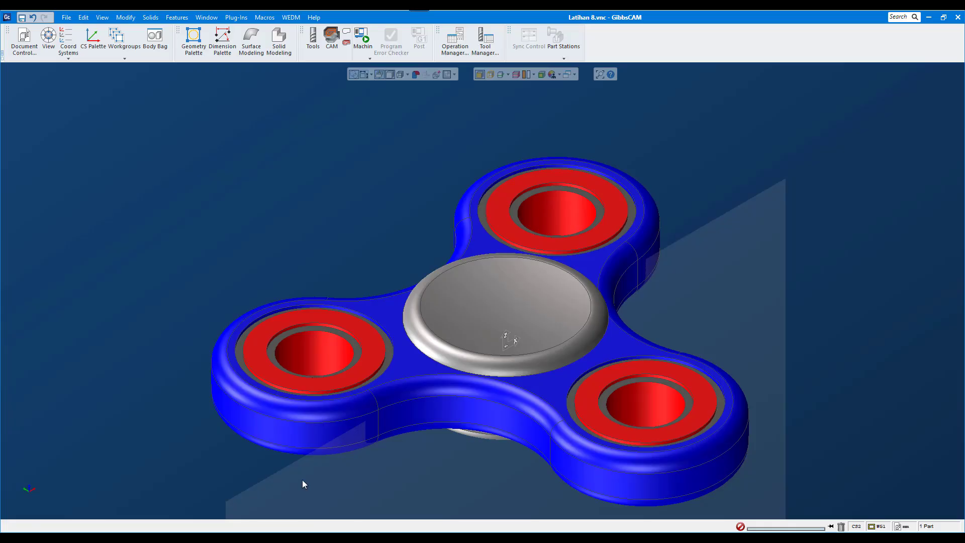
pyautogui.click(66, 17)
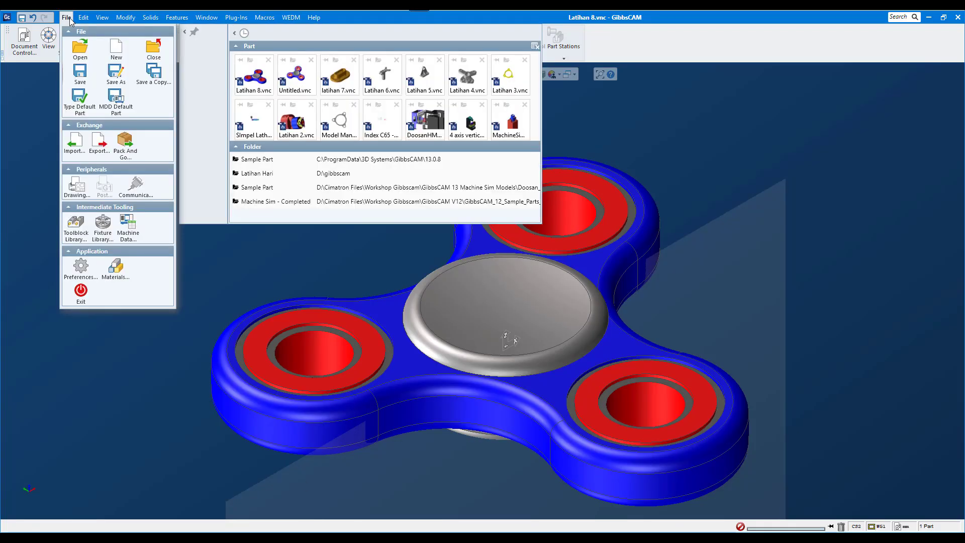
pyautogui.click(115, 50)
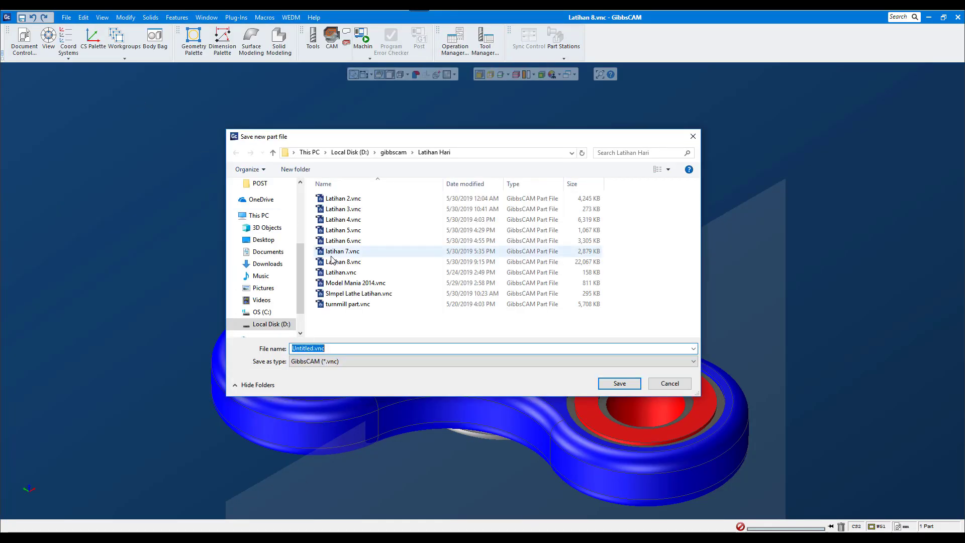
pyautogui.write('FI')
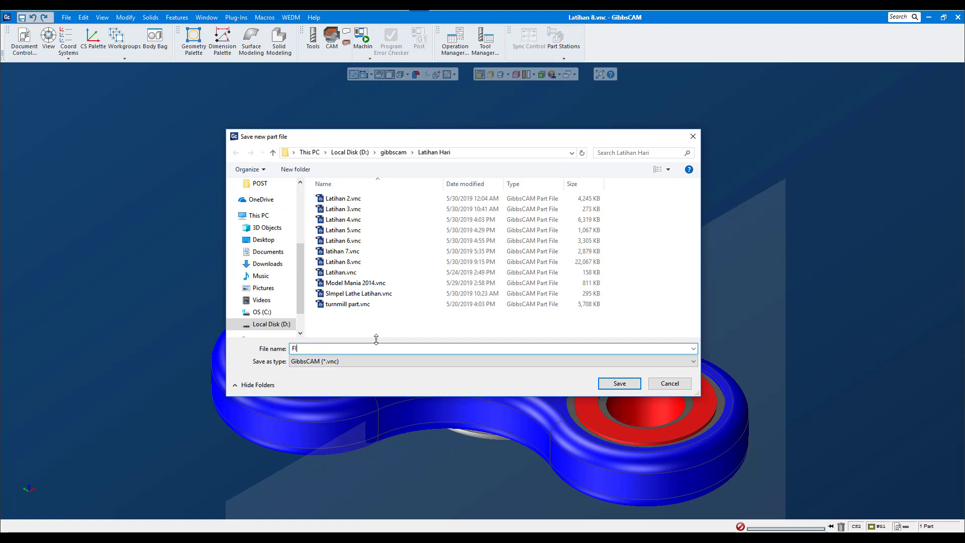
pyautogui.write('DGET SP')
pyautogui.write('INNER')
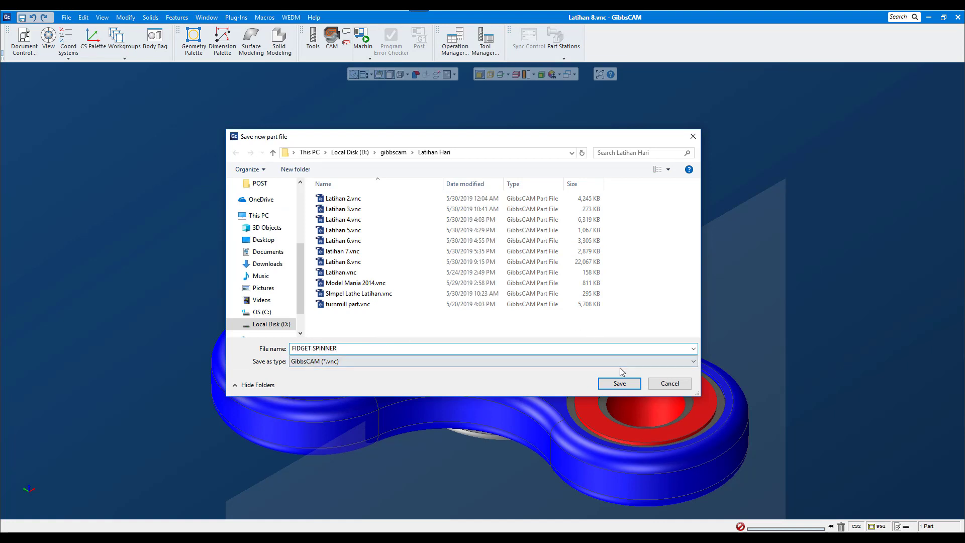
pyautogui.click(619, 383)
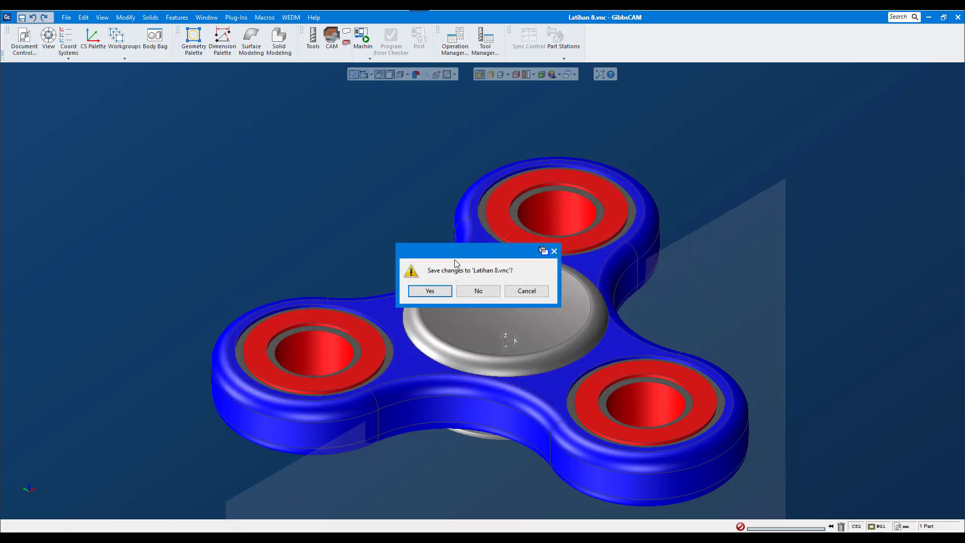
pyautogui.click(430, 291)
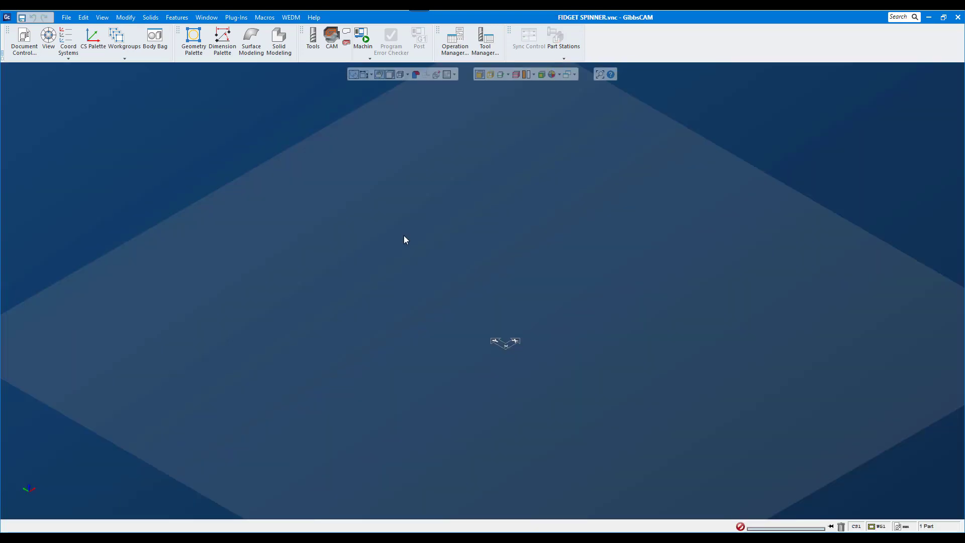
# Show the circle tools, switch to a fitted Top view, and check the spinner drawing.
pyautogui.click(193, 47)
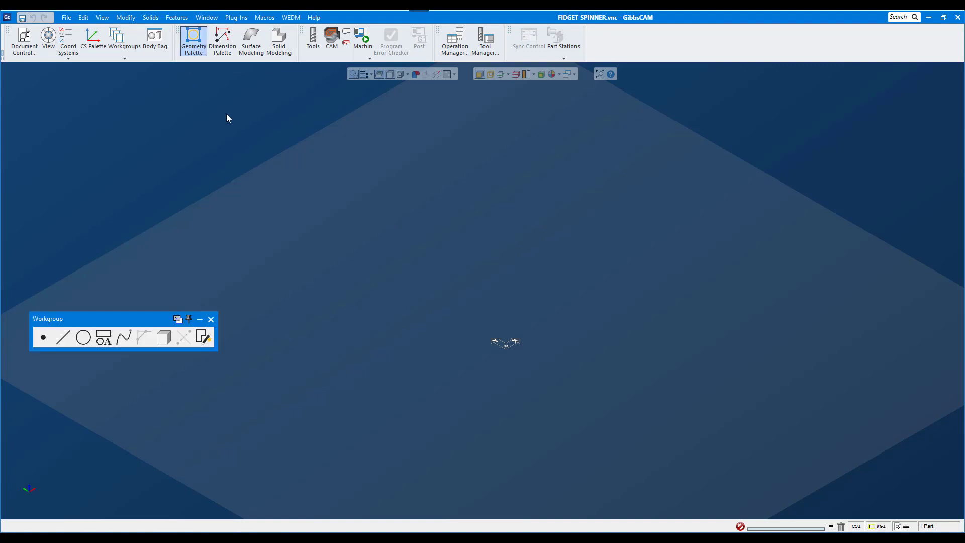
pyautogui.click(81, 343)
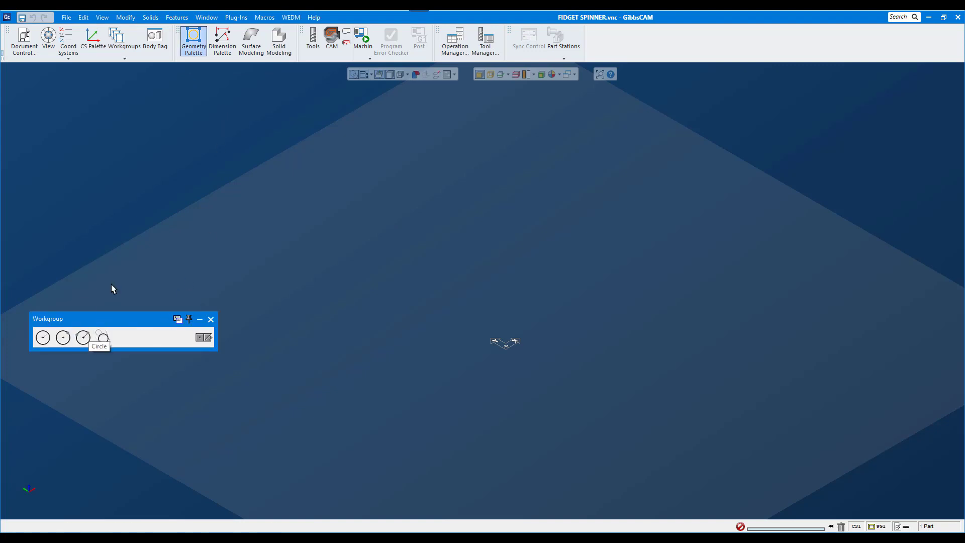
pyautogui.click(48, 39)
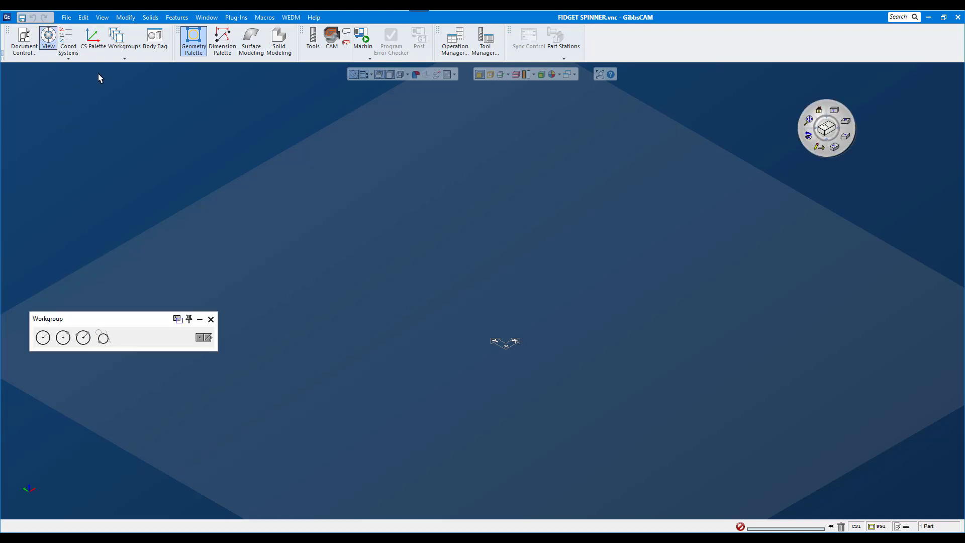
pyautogui.click(833, 110)
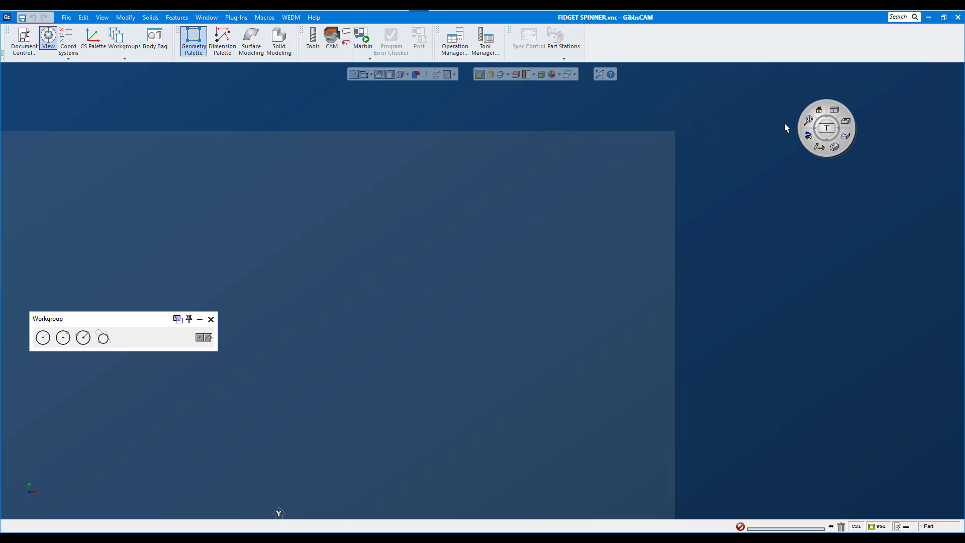
pyautogui.click(808, 120)
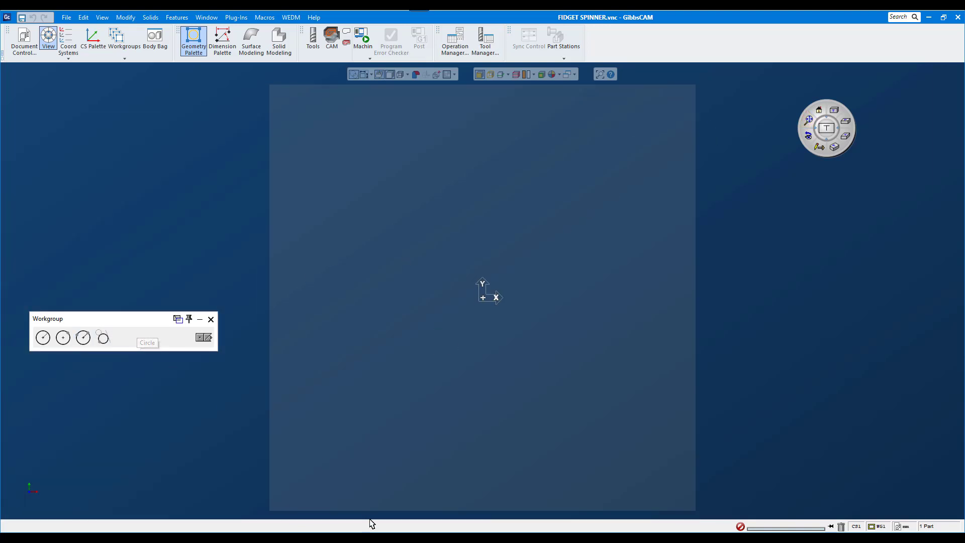
pyautogui.hotkey('alt', 'Tab')
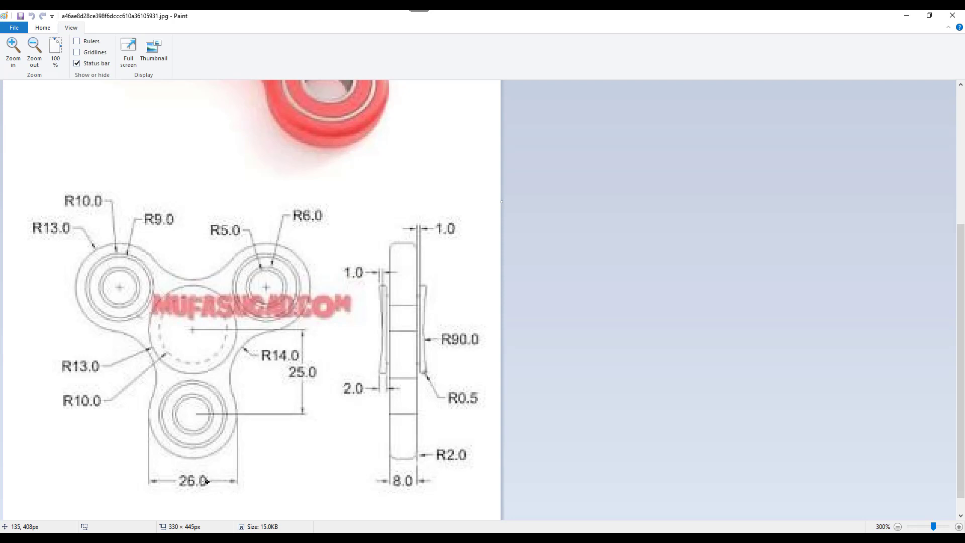
# Draw a centre-radius circle with radius 26/2 centred at X 0, Y -25, Z 0.
pyautogui.hotkey('alt', 'Tab')
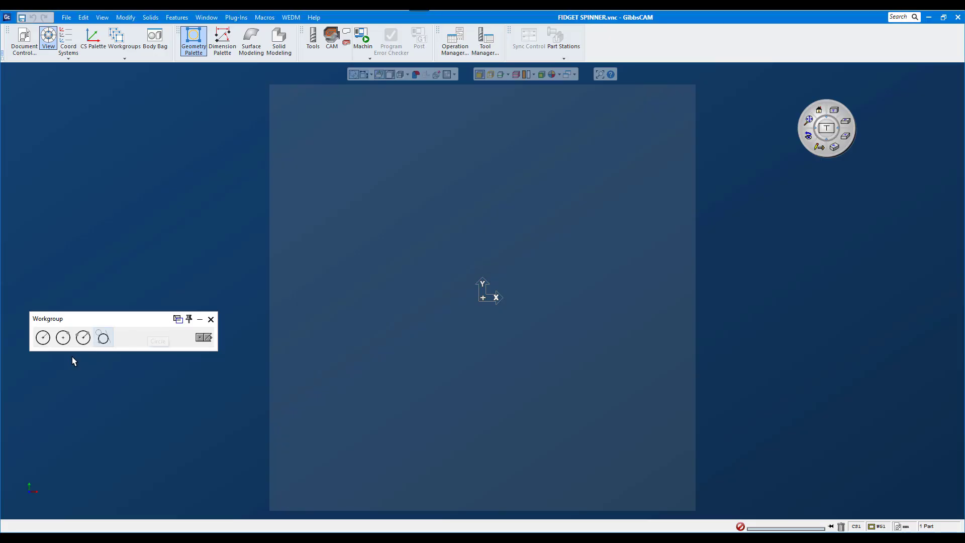
pyautogui.click(42, 337)
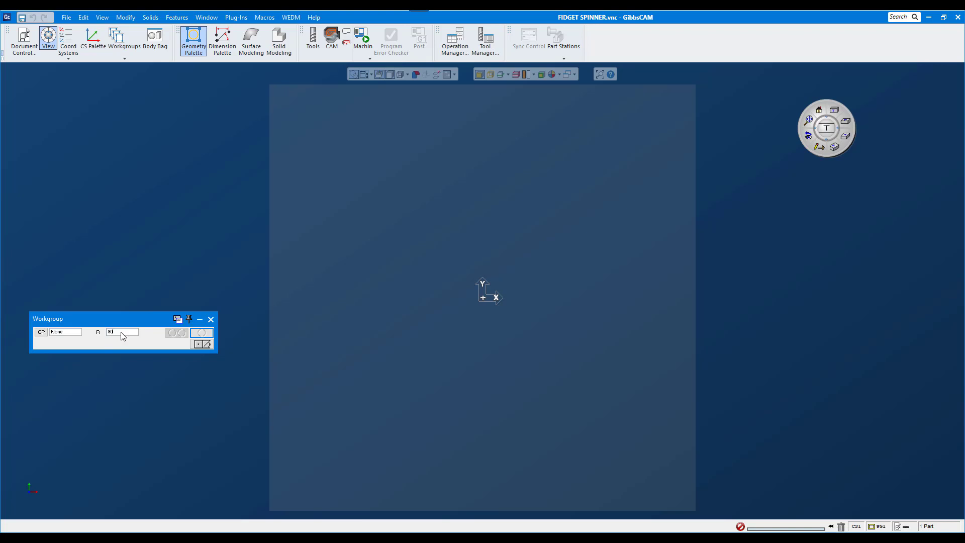
pyautogui.doubleClick(121, 332)
pyautogui.write('/2')
pyautogui.click(42, 334)
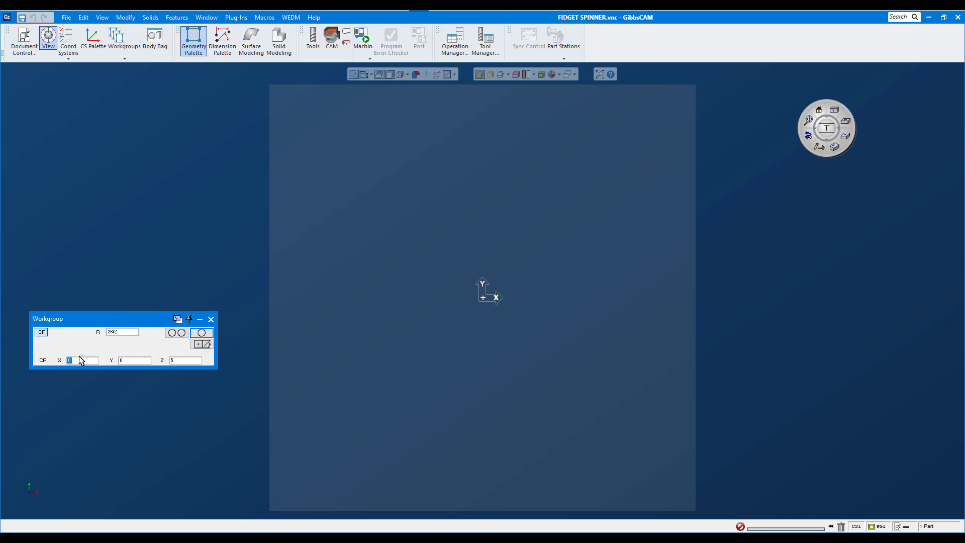
pyautogui.write('0')
pyautogui.click(178, 360)
pyautogui.click(85, 361)
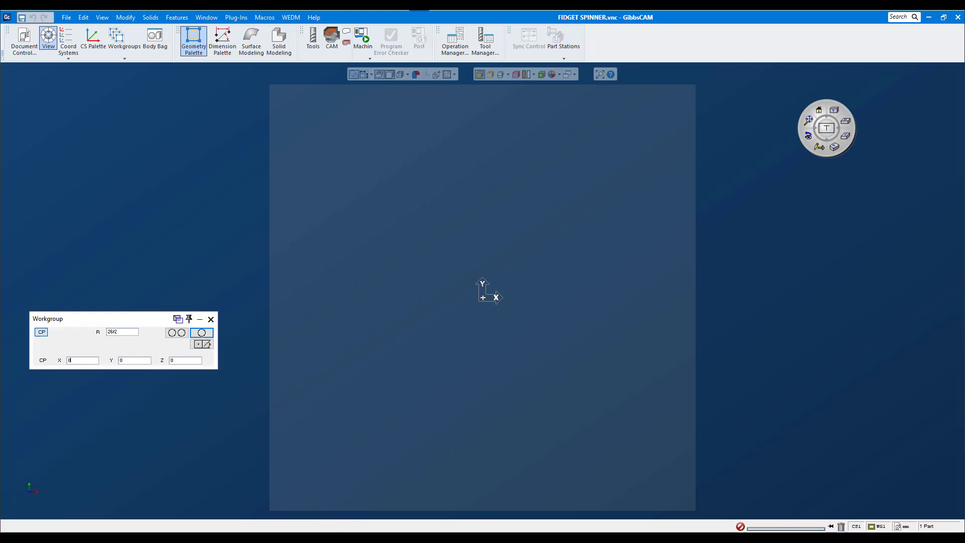
pyautogui.hotkey('alt', 'Tab')
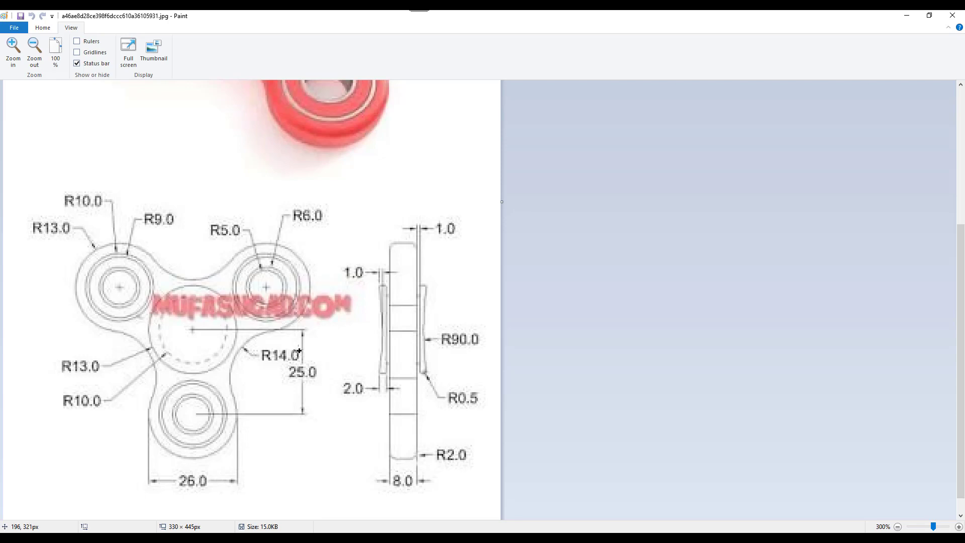
pyautogui.hotkey('alt', 'Tab')
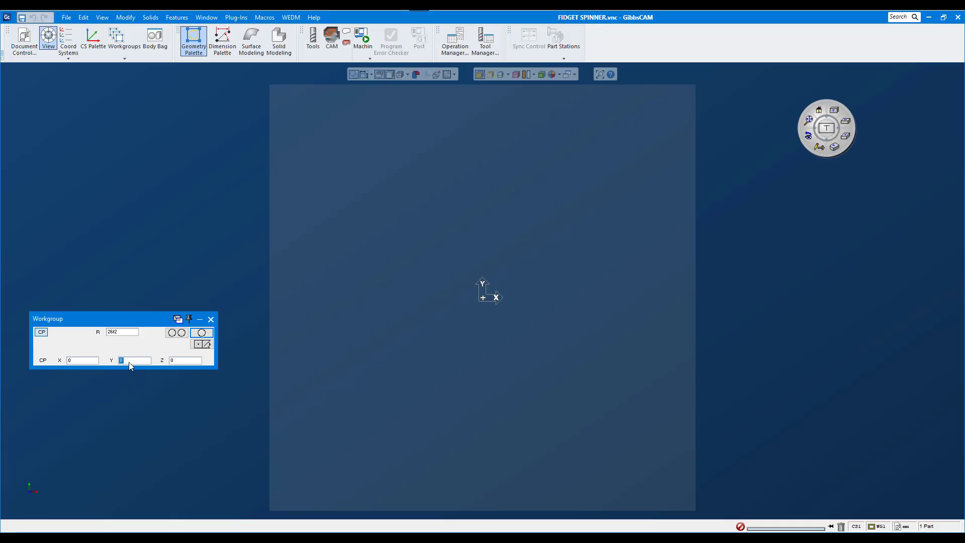
pyautogui.write('25')
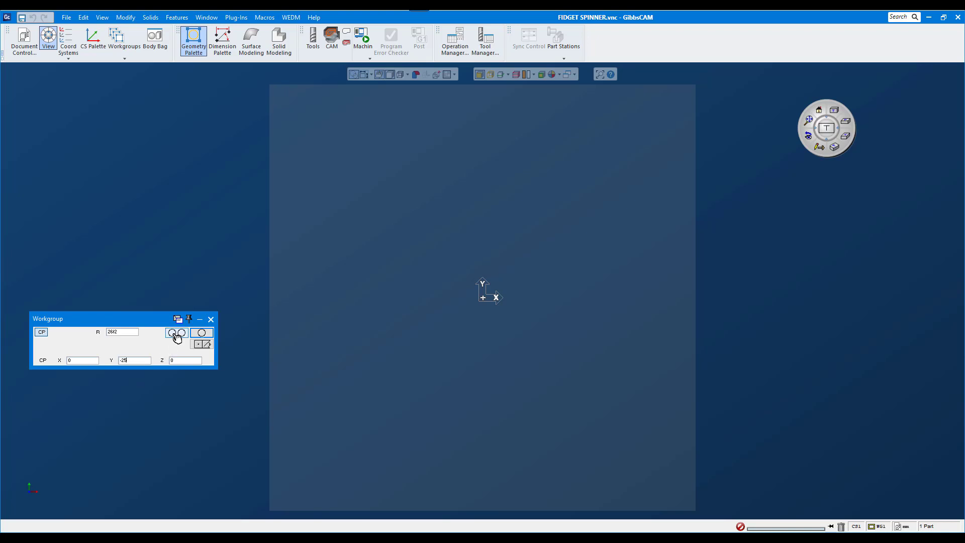
pyautogui.click(176, 334)
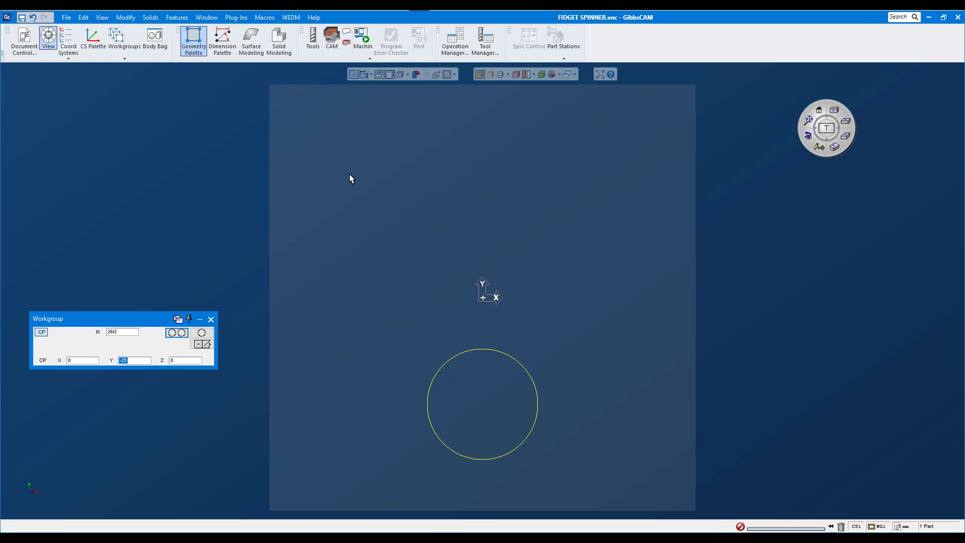
# Duplicate the circle twice by 2D rotation around 0,0 at 120° steps.
pyautogui.click(125, 17)
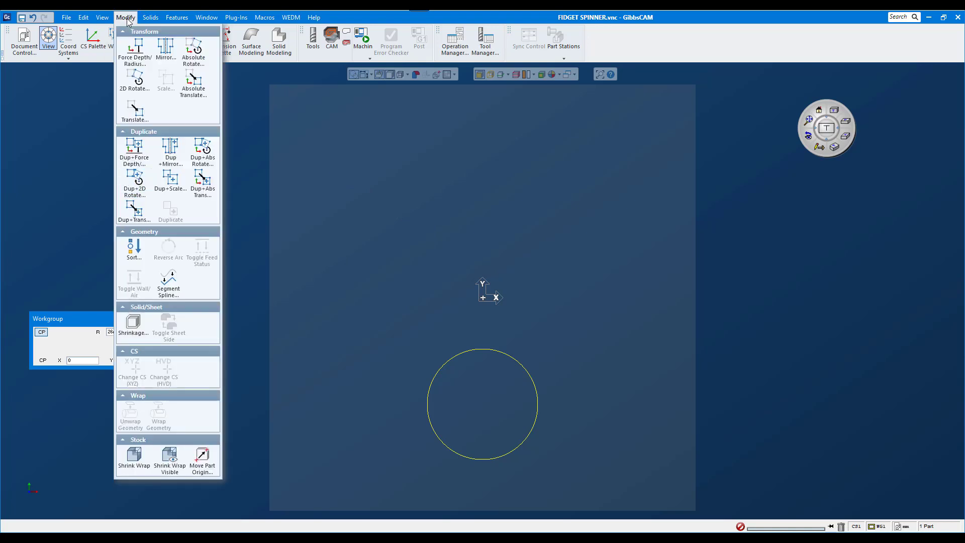
pyautogui.click(137, 187)
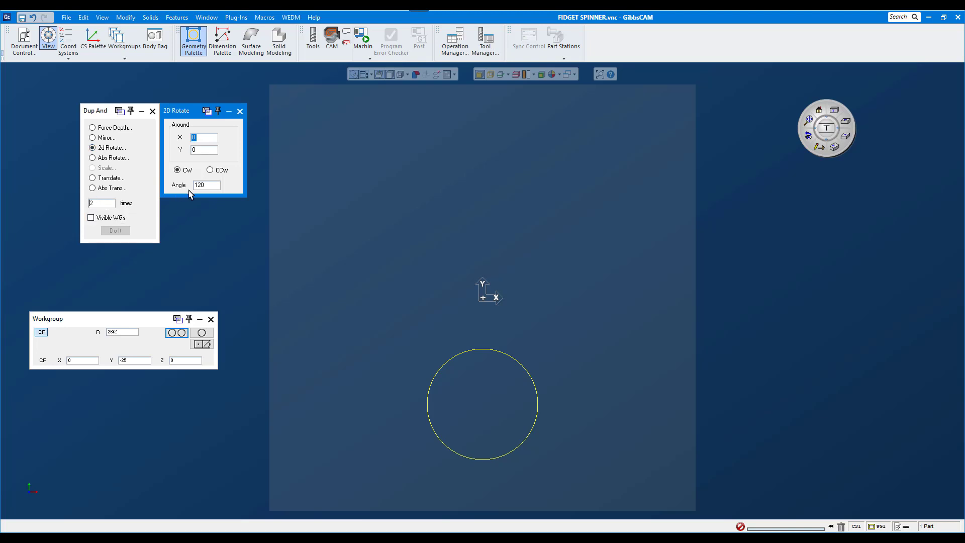
pyautogui.click(475, 350)
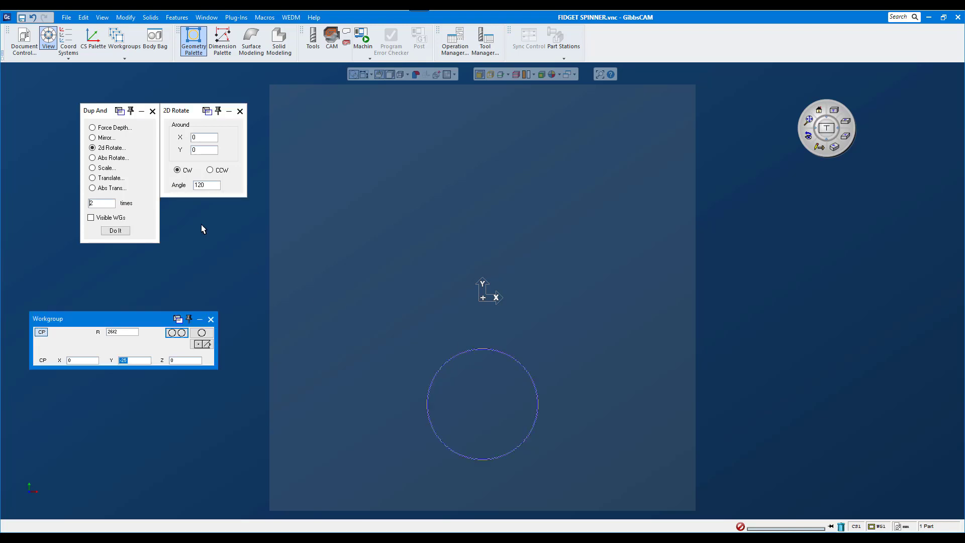
pyautogui.click(116, 231)
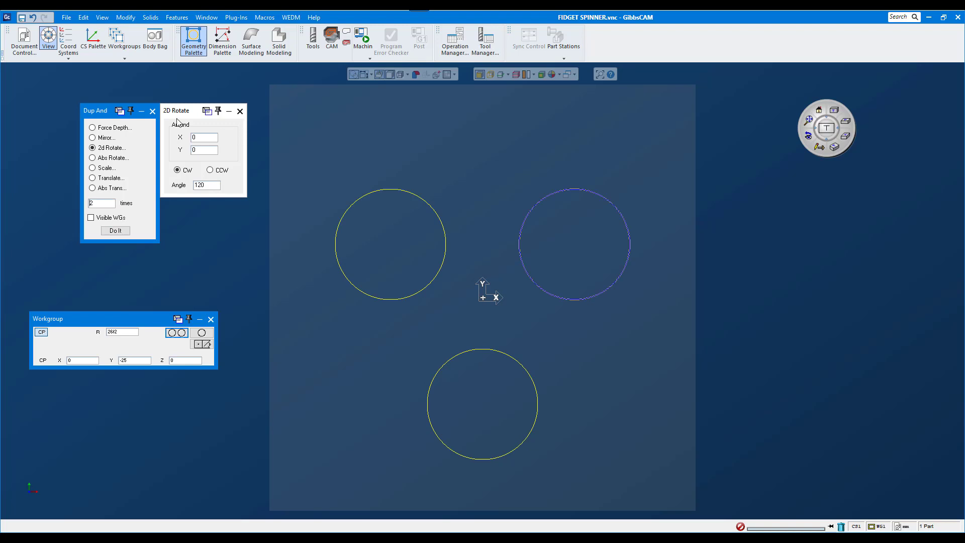
pyautogui.click(152, 111)
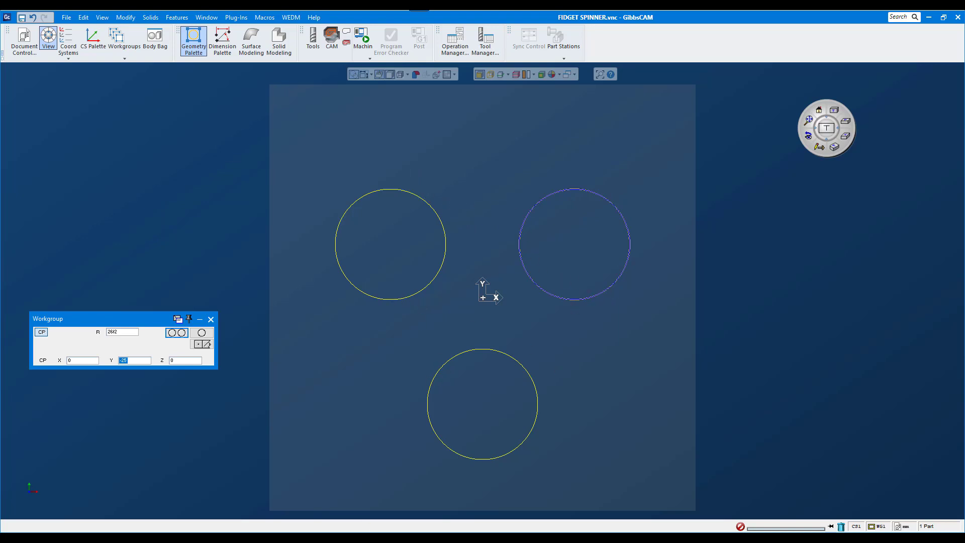
# Generate radius-14 circles tangent to both upper lobe circles.
pyautogui.hotkey('alt', 'Tab')
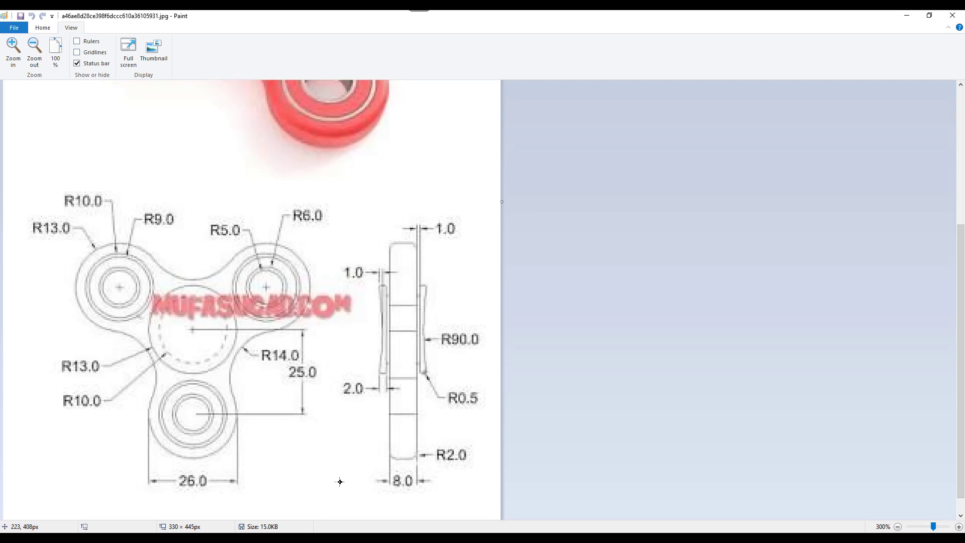
pyautogui.hotkey('alt', 'Tab')
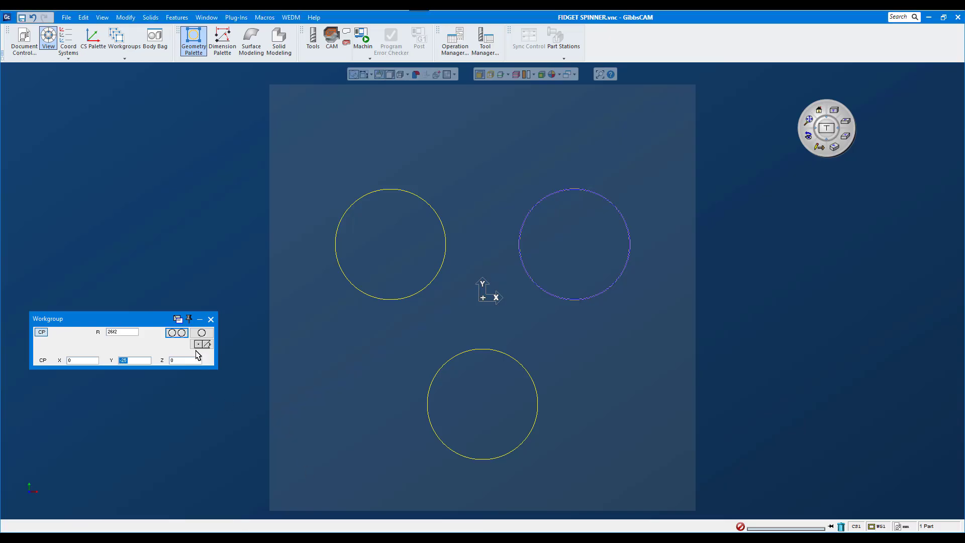
pyautogui.click(197, 346)
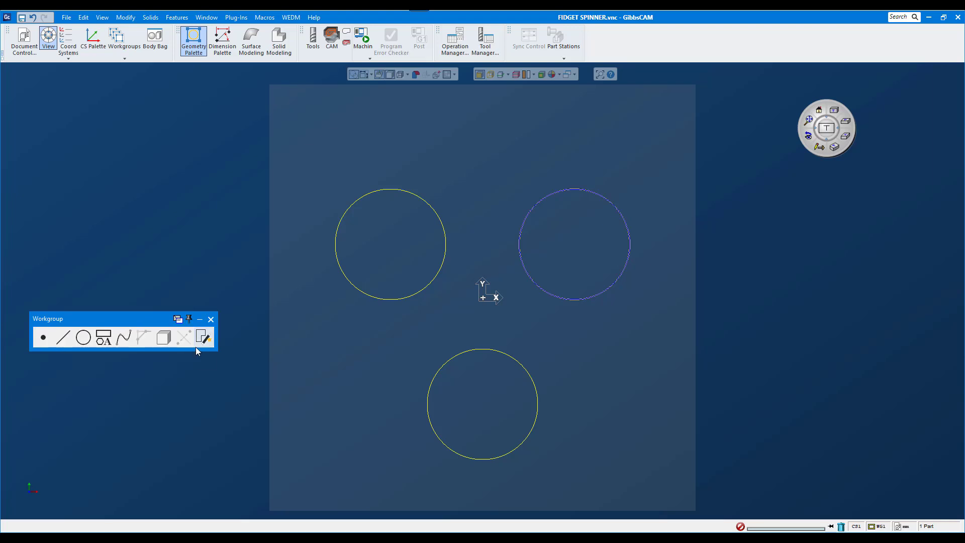
pyautogui.click(87, 337)
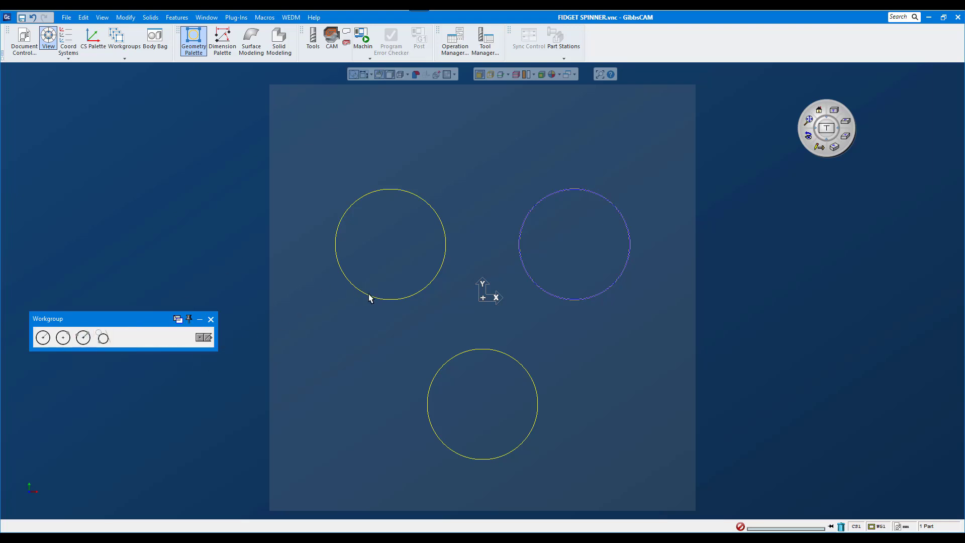
pyautogui.click(440, 217)
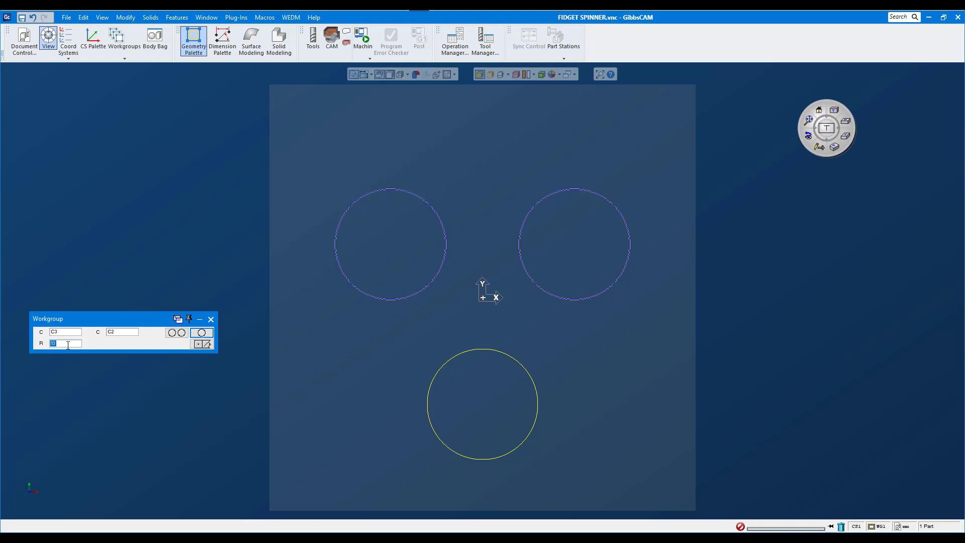
pyautogui.write('1')
pyautogui.click(175, 334)
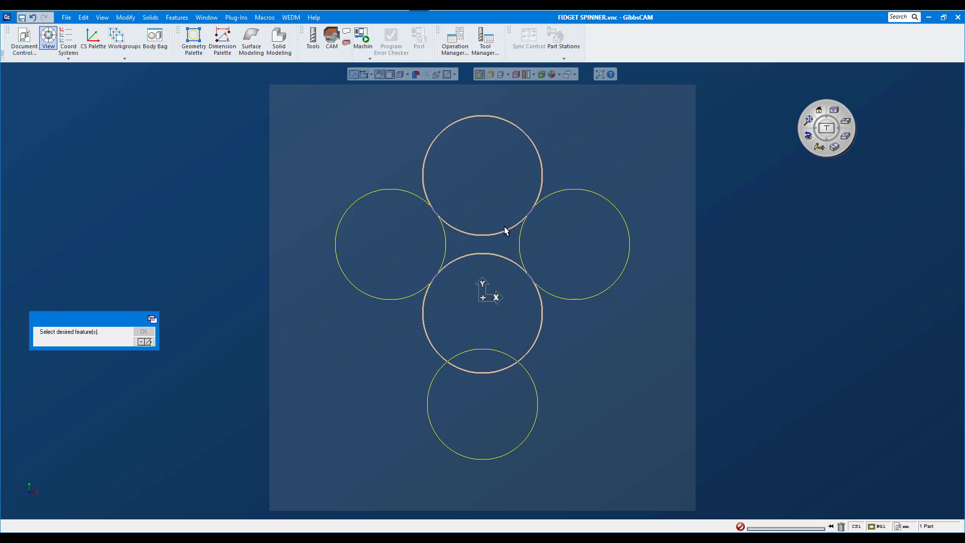
# Trim the top tangent circle into a fillet arc, then add the left-to-bottom R14 fillet.
pyautogui.click(487, 239)
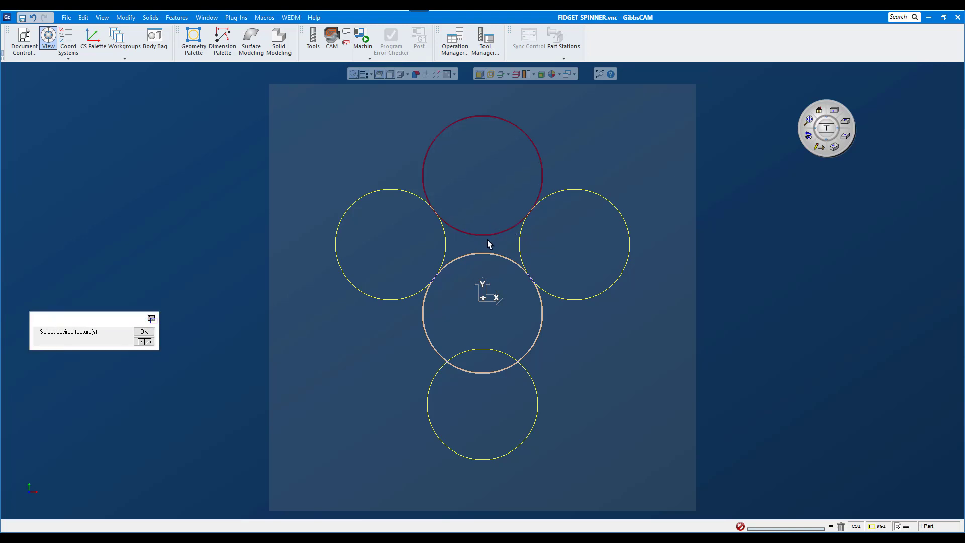
pyautogui.click(143, 331)
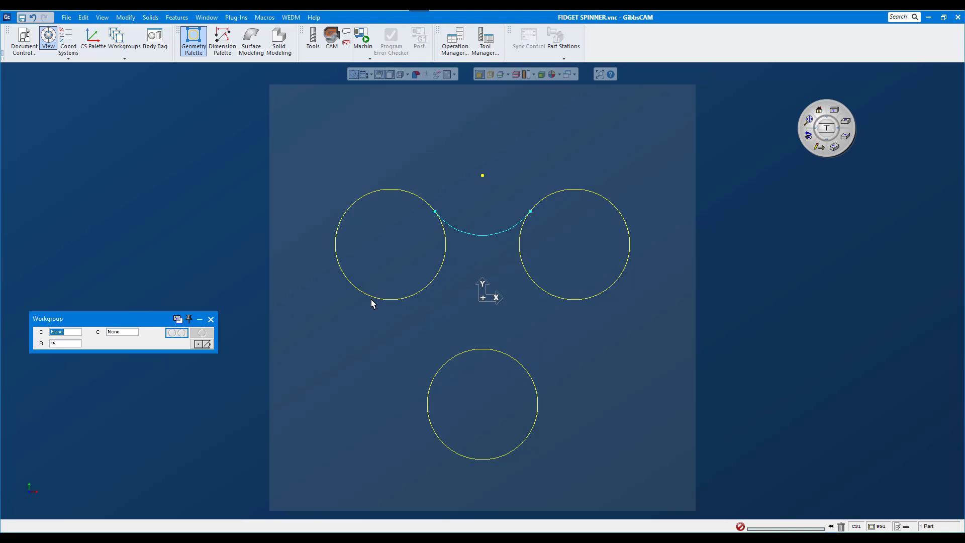
pyautogui.click(428, 394)
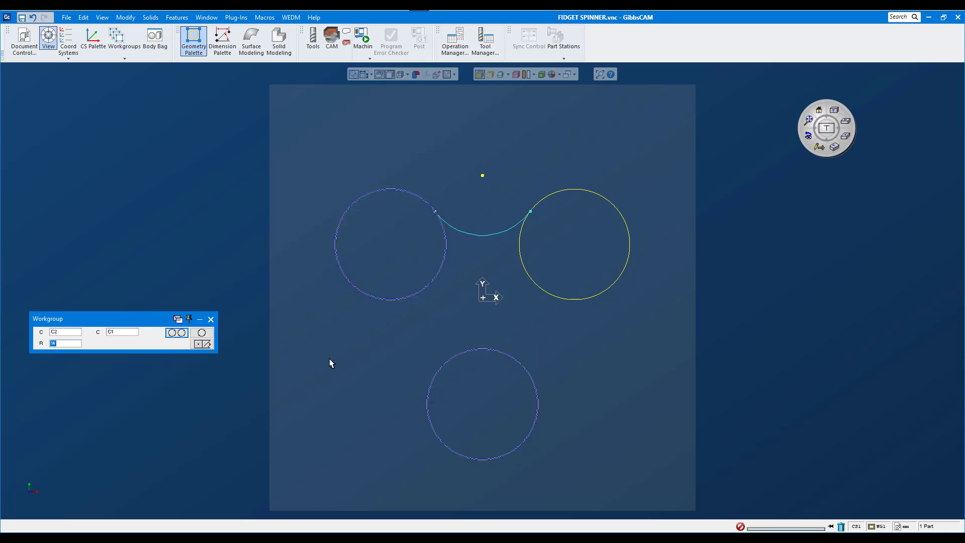
pyautogui.click(180, 336)
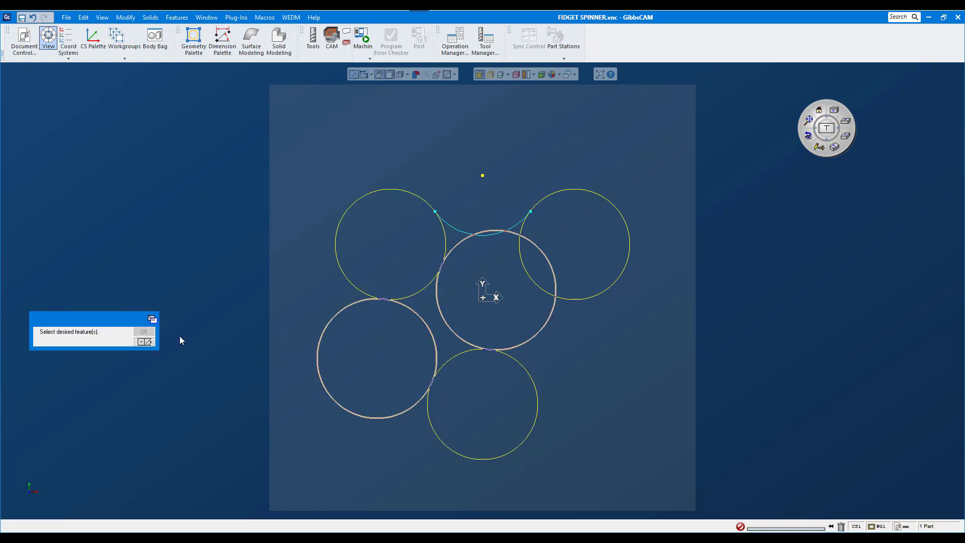
pyautogui.click(426, 328)
pyautogui.click(143, 332)
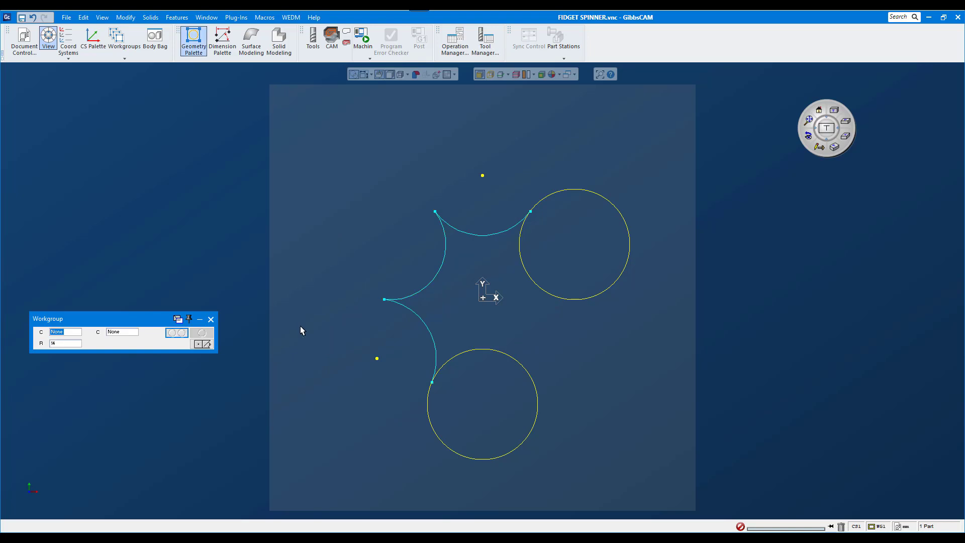
# Reverse the left lobe arc to bulge outward and discard unwanted construction circles.
pyautogui.click(442, 263)
pyautogui.rightClick(442, 263)
pyautogui.click(479, 313)
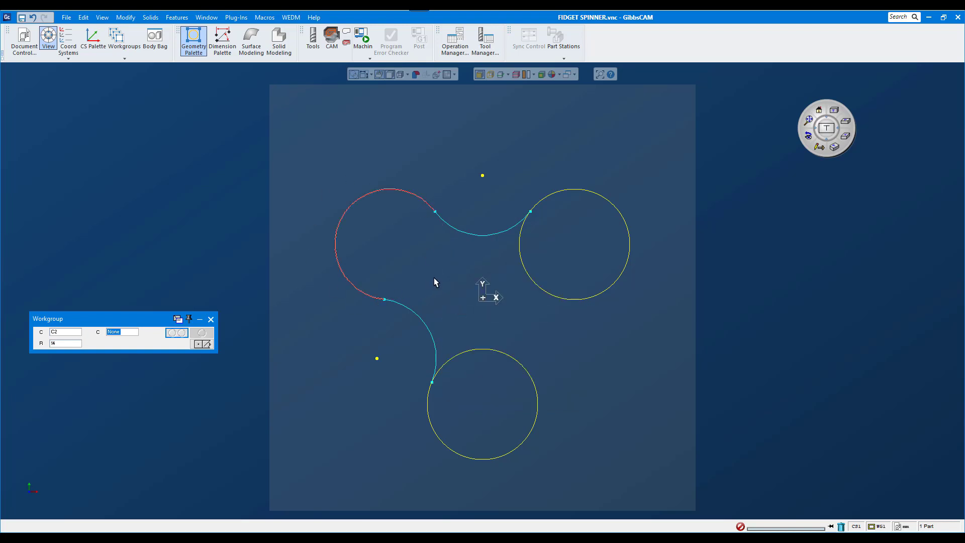
pyautogui.click(535, 385)
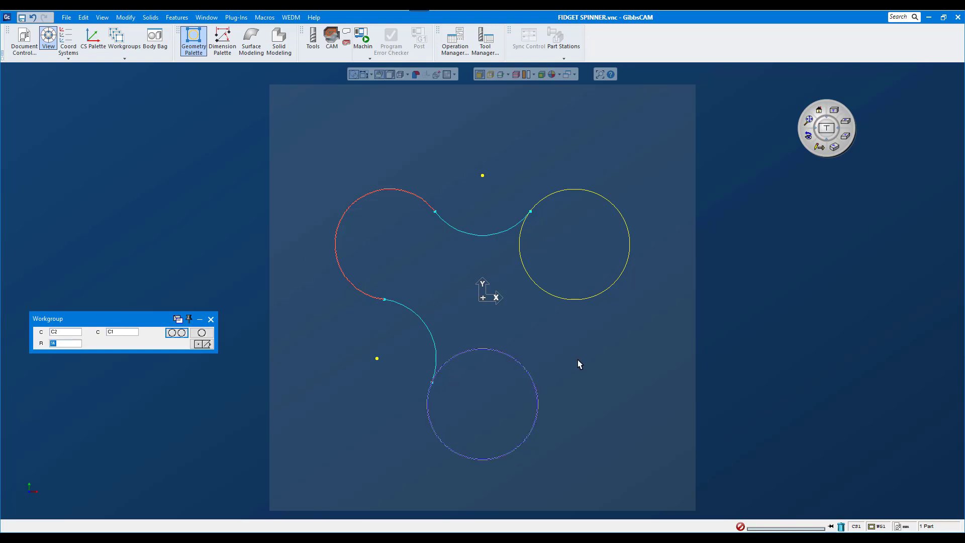
pyautogui.click(589, 301)
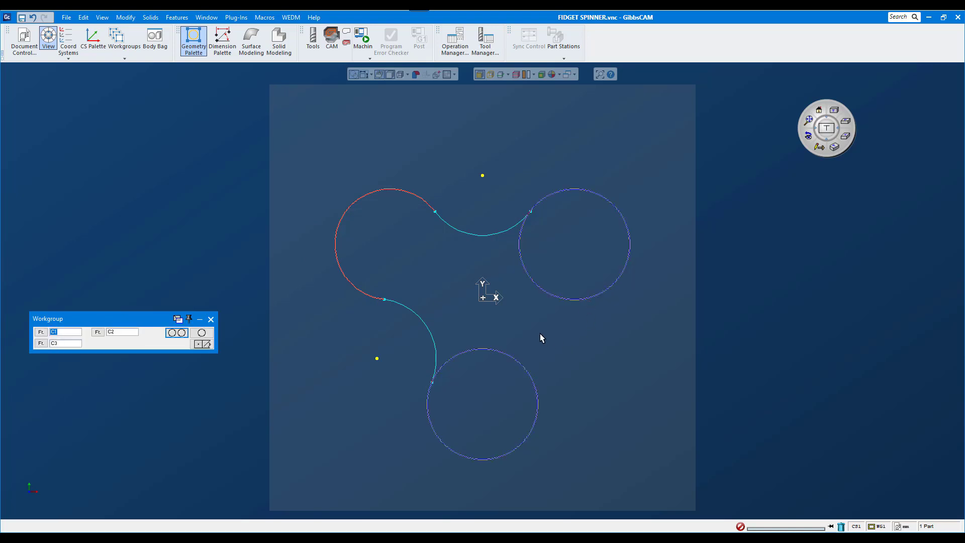
pyautogui.click(197, 343)
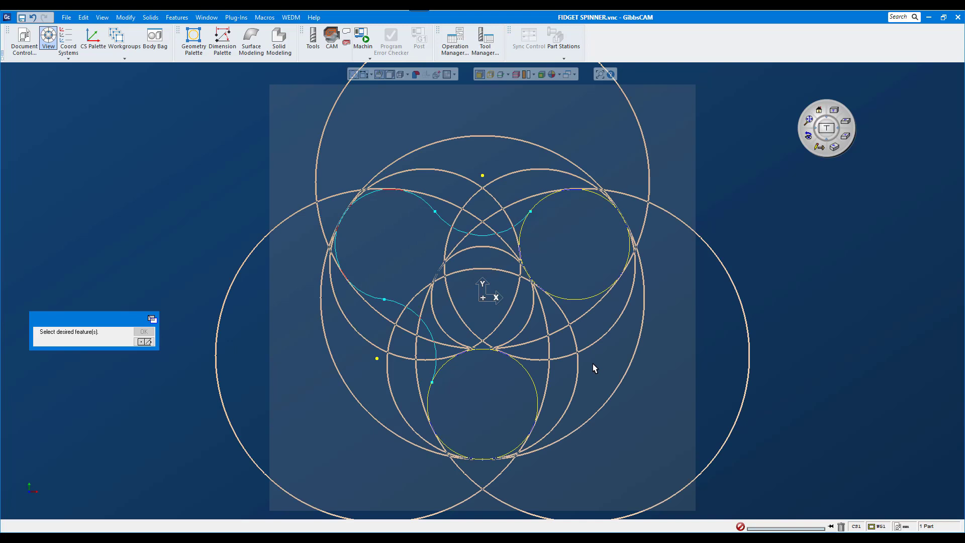
pyautogui.click(652, 360)
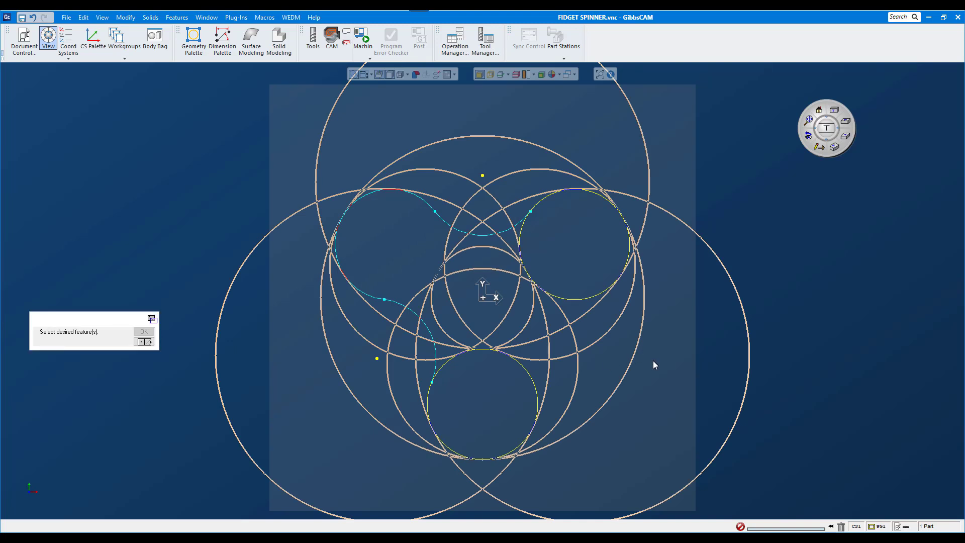
pyautogui.click(652, 360)
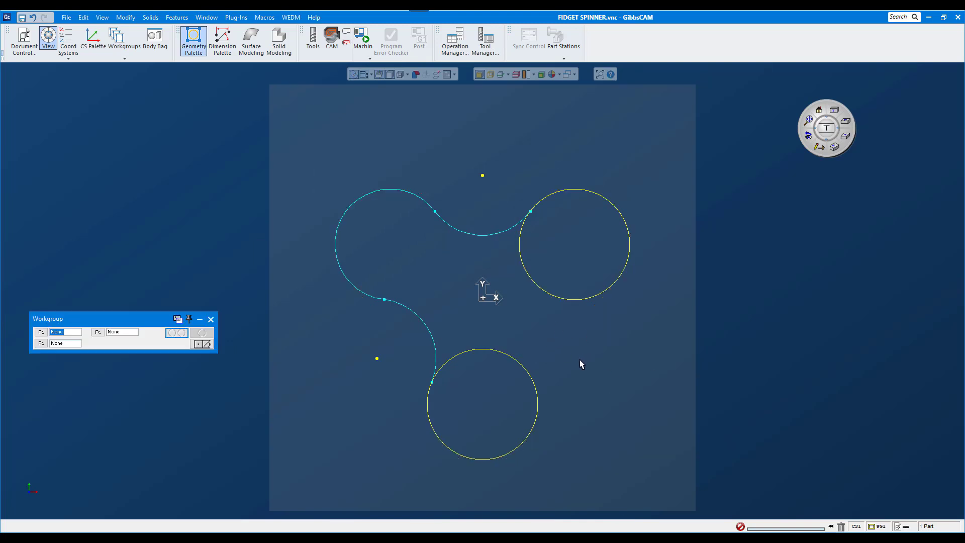
# Add the R14 fillet between the bottom and right lobes, closing the outline.
pyautogui.click(537, 388)
pyautogui.write('C1')
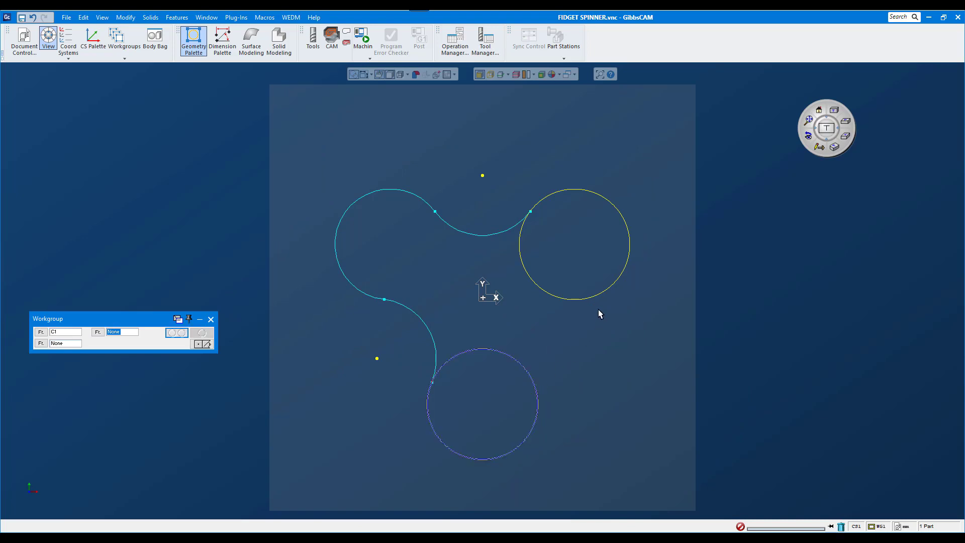
pyautogui.click(600, 300)
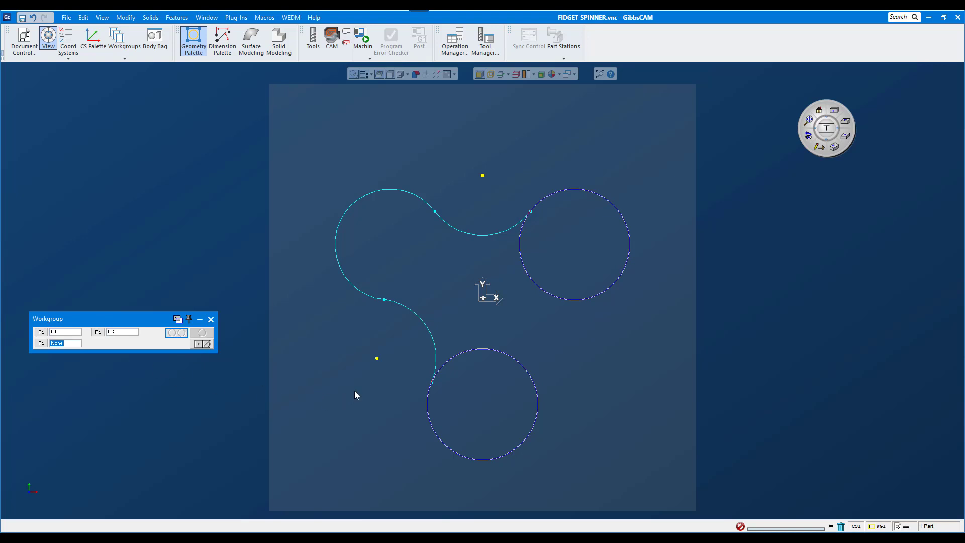
pyautogui.press('Escape')
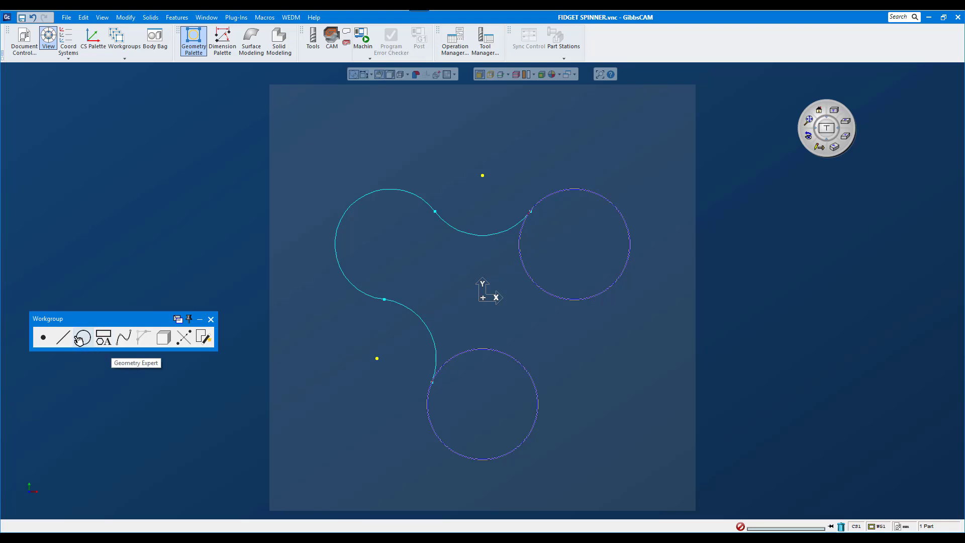
pyautogui.click(79, 340)
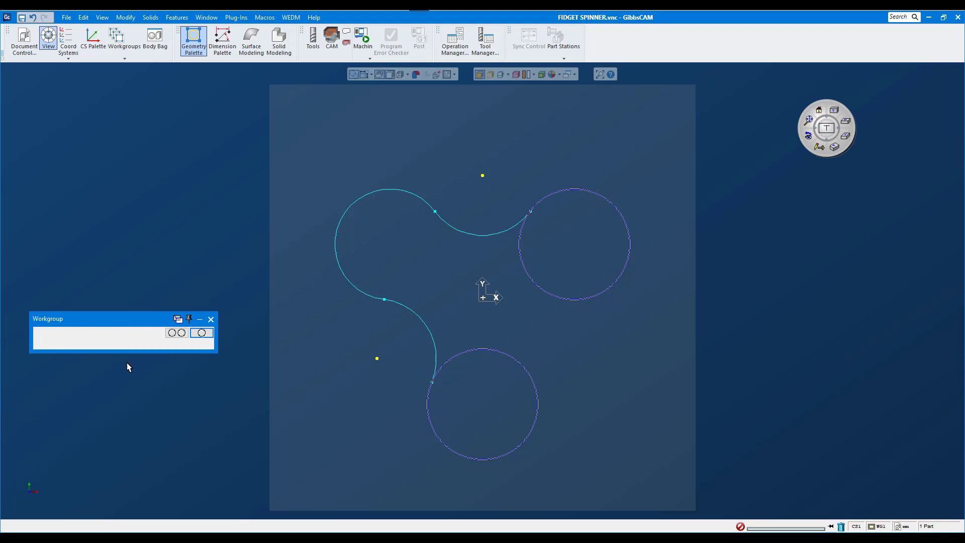
pyautogui.click(174, 334)
pyautogui.click(547, 315)
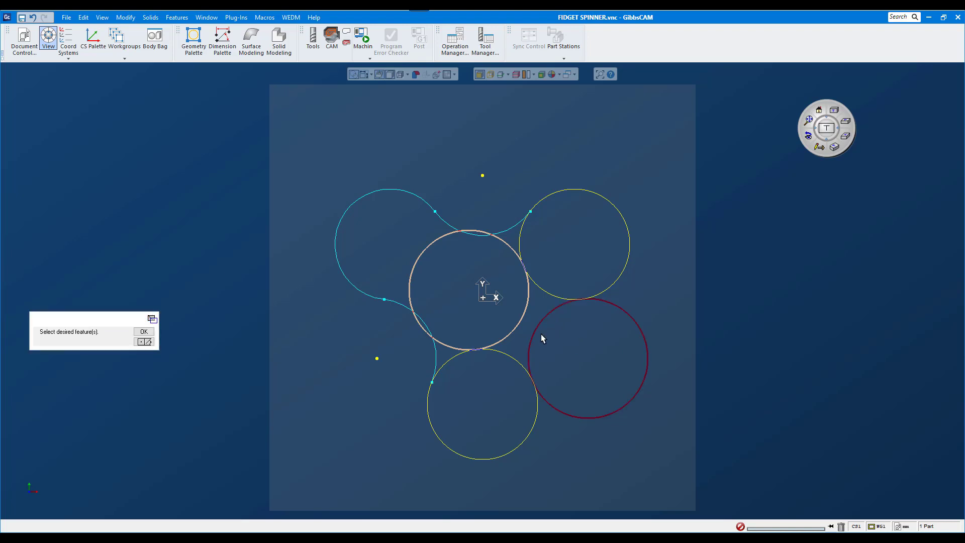
pyautogui.click(144, 333)
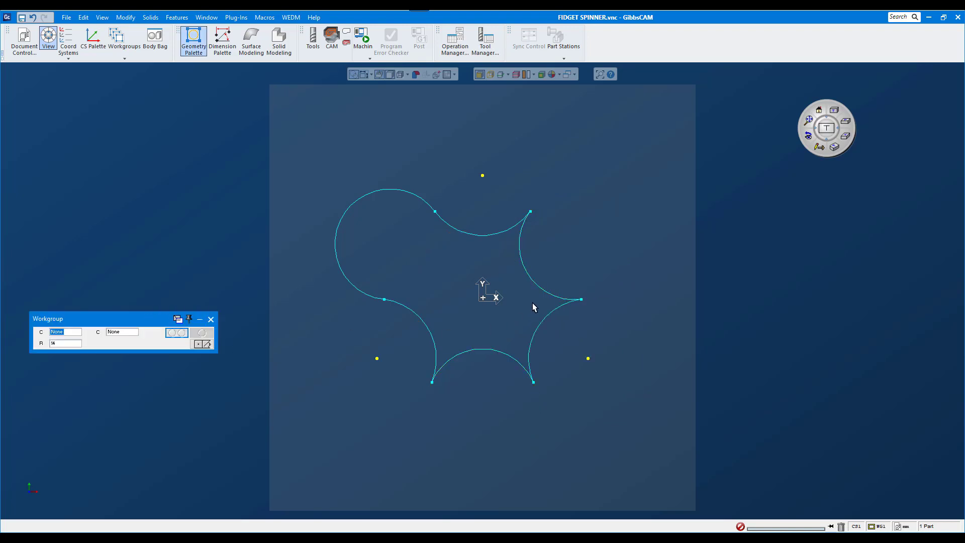
# Reverse the right and bottom lobe arcs so they bulge outward.
pyautogui.click(541, 287)
pyautogui.rightClick(541, 288)
pyautogui.click(561, 336)
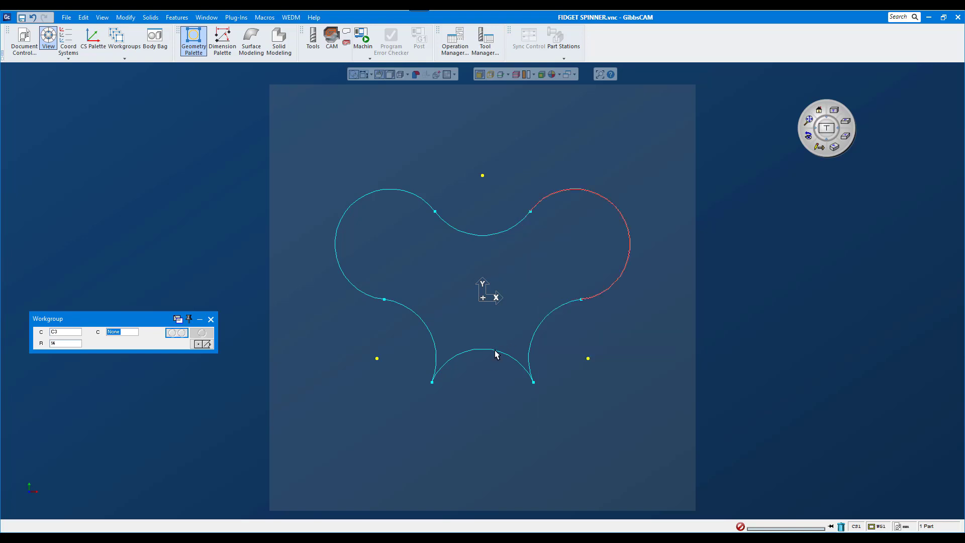
pyautogui.click(495, 350)
pyautogui.rightClick(495, 350)
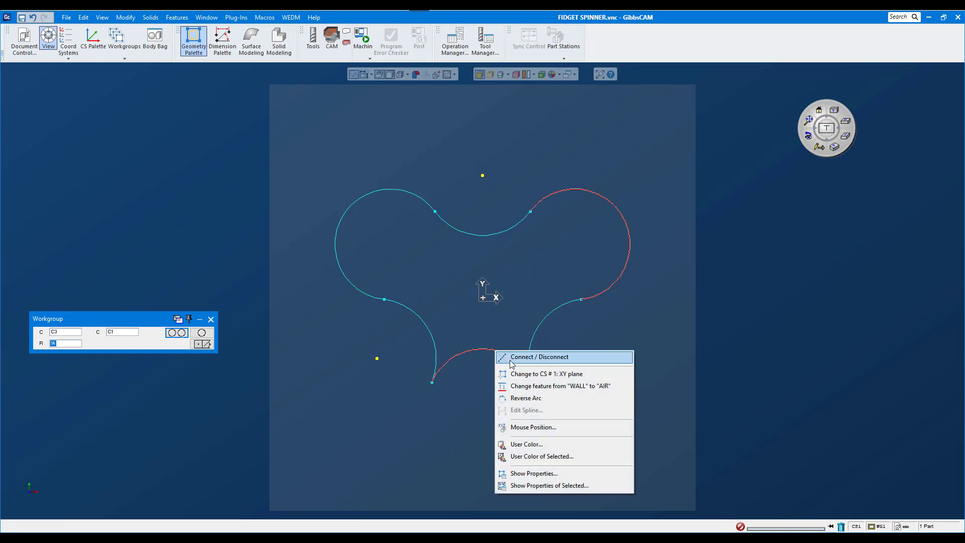
pyautogui.click(522, 397)
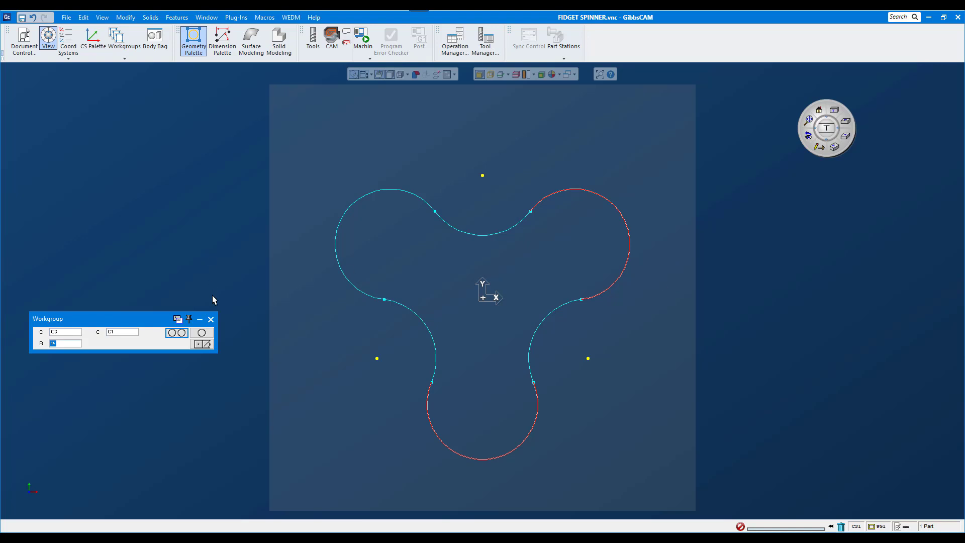
pyautogui.click(202, 344)
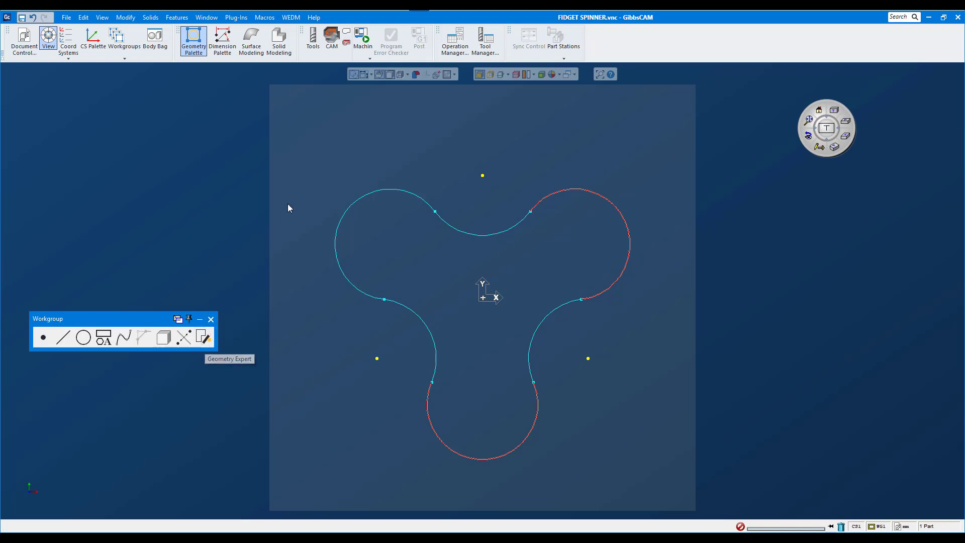
# Extrude the spinner outline in Z+ and Z- into a solid plate, viewed isometric.
pyautogui.click(282, 49)
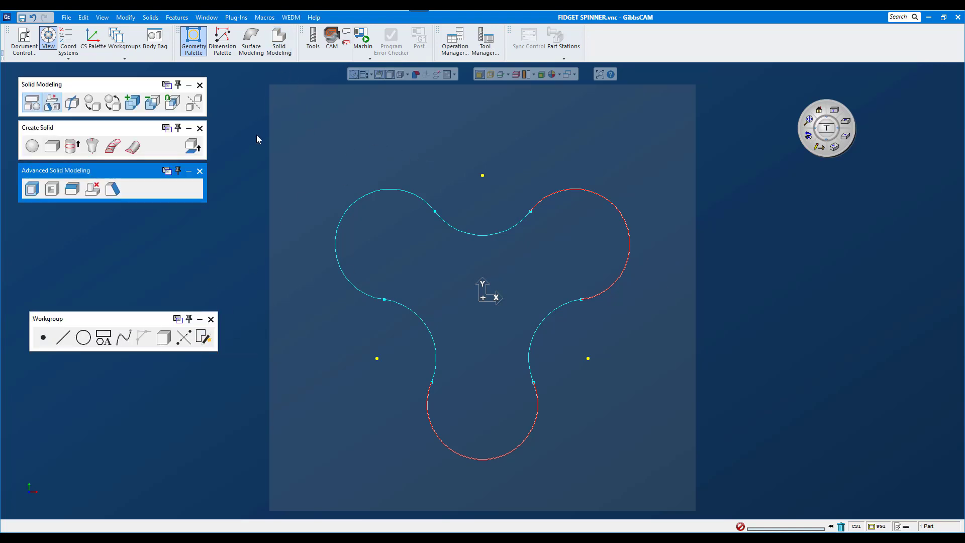
pyautogui.click(73, 147)
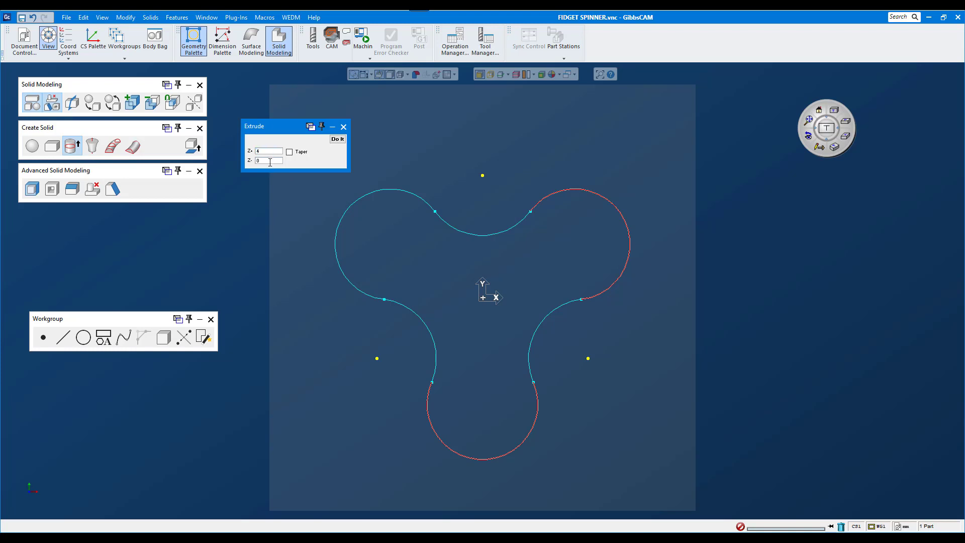
pyautogui.doubleClick(269, 161)
pyautogui.write('-4')
pyautogui.click(834, 147)
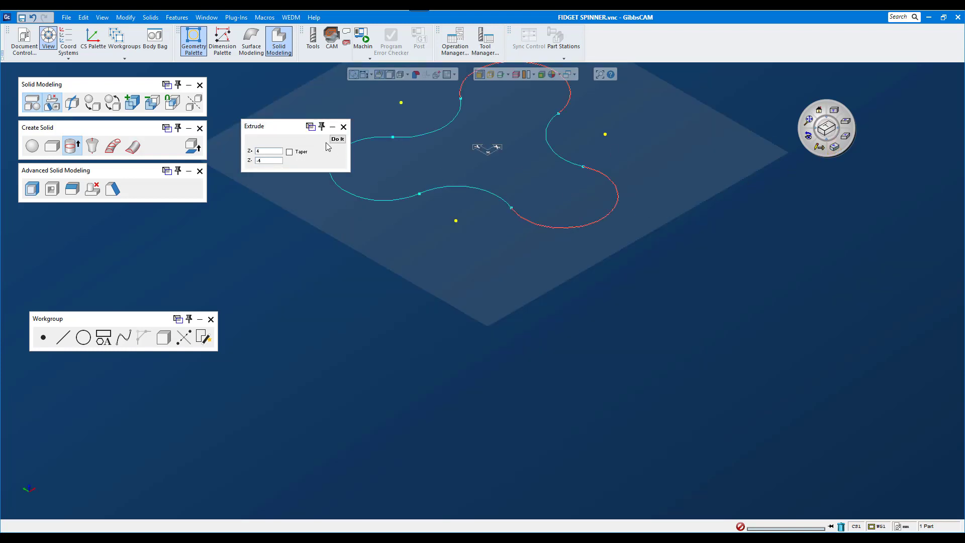
pyautogui.click(337, 138)
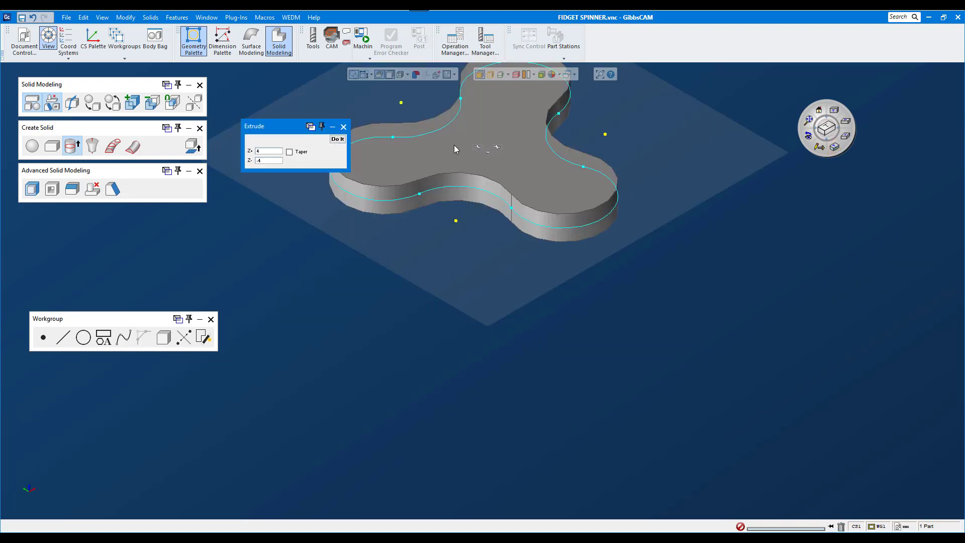
pyautogui.click(808, 120)
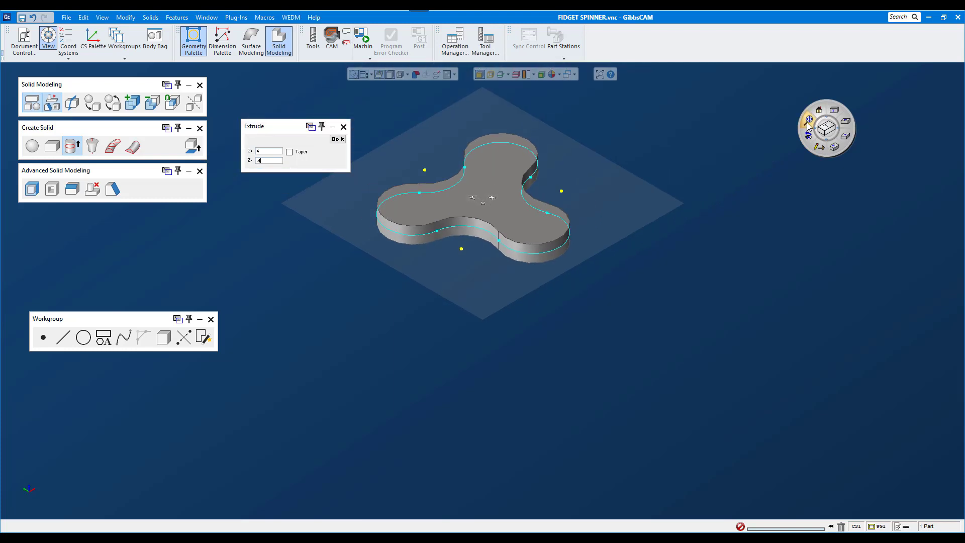
pyautogui.click(343, 126)
pyautogui.moveTo(357, 109); pyautogui.dragTo(593, 275)
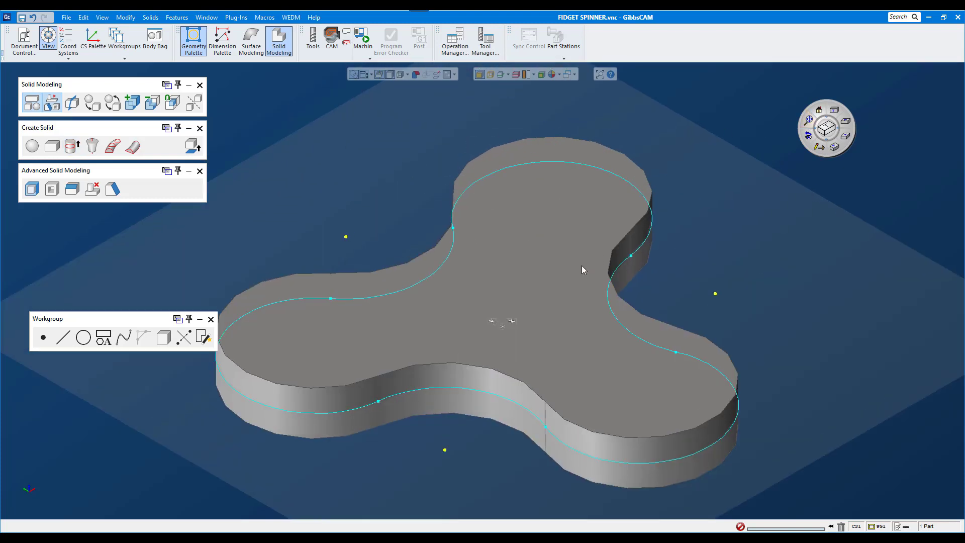
# Delete the leftover outline curve and two construction points.
pyautogui.click(648, 243)
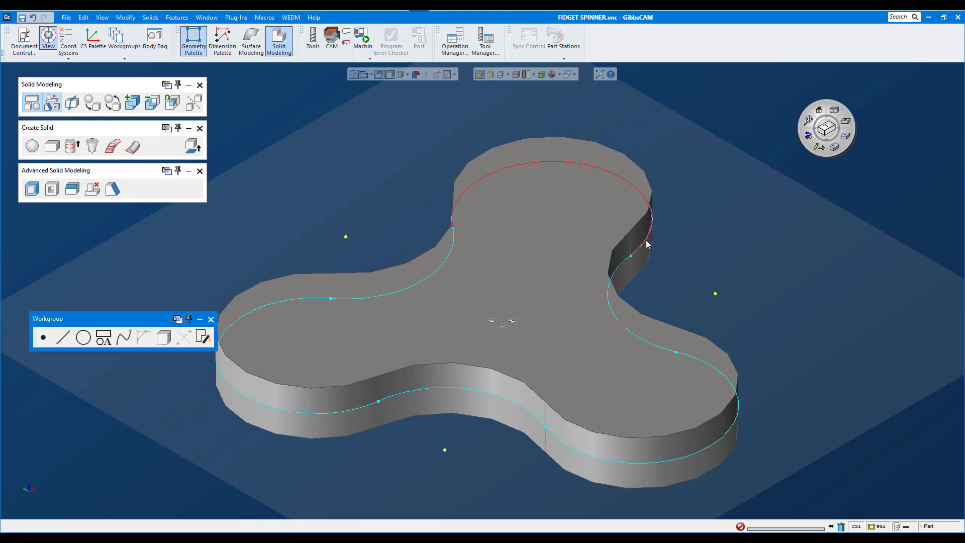
pyautogui.click(714, 293)
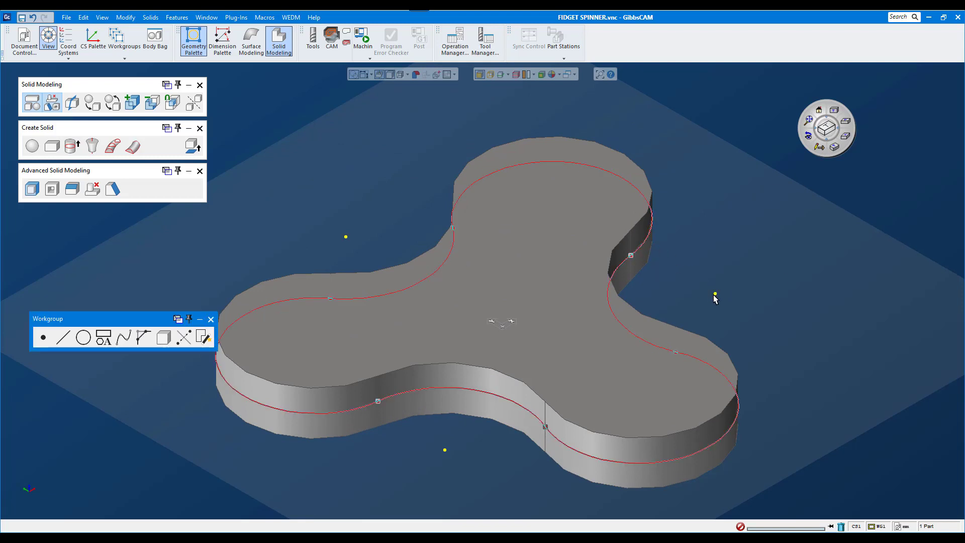
pyautogui.click(444, 449)
pyautogui.press('Delete')
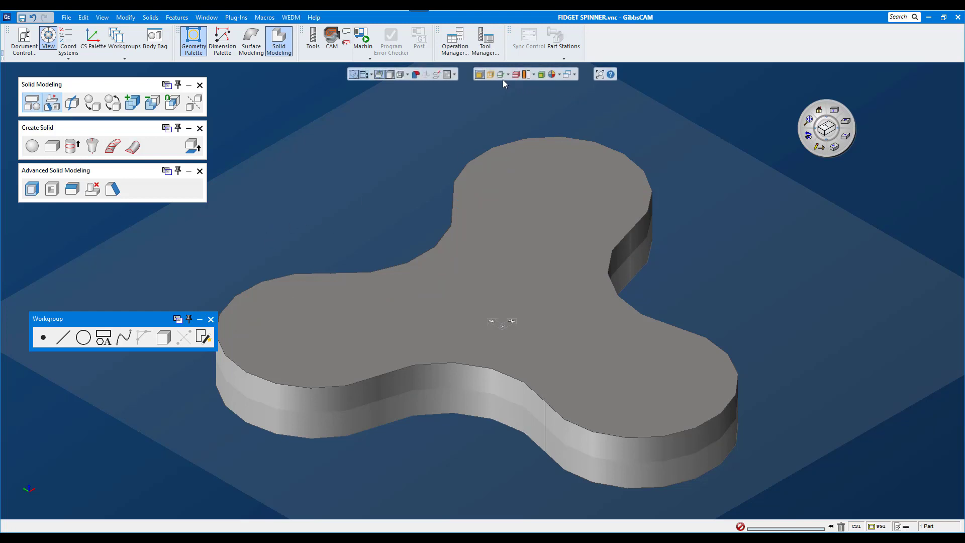
# Show edge lines, then select the spinner solid and its edge loops.
pyautogui.click(491, 74)
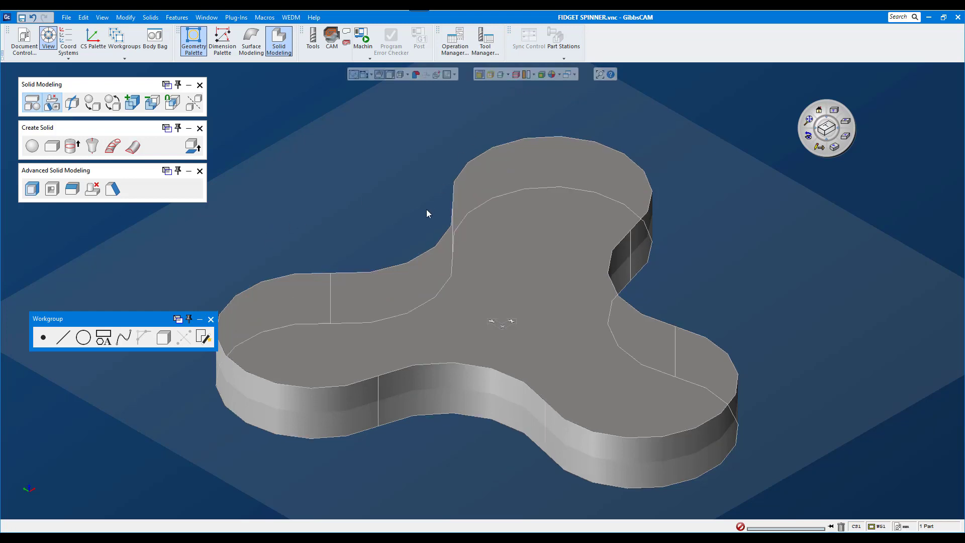
pyautogui.click(395, 267)
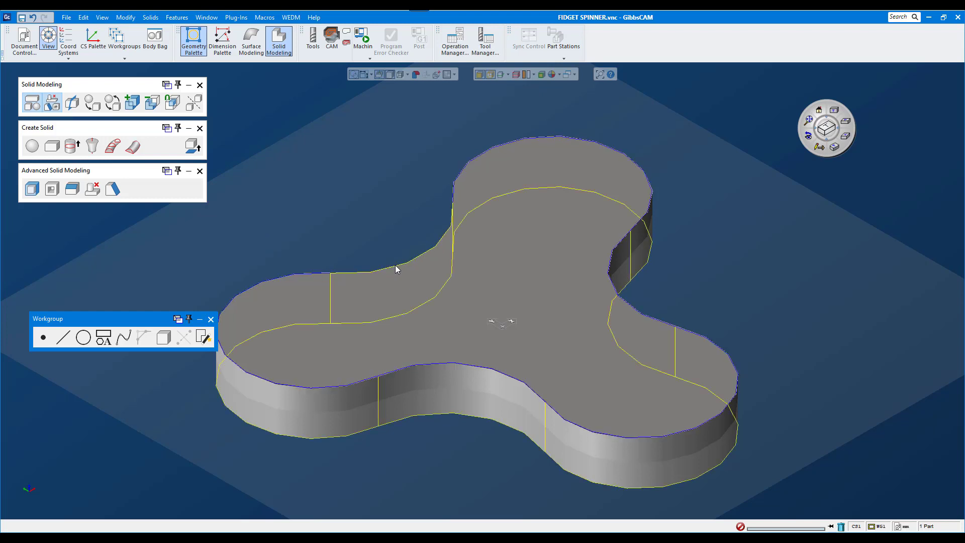
pyautogui.click(420, 416)
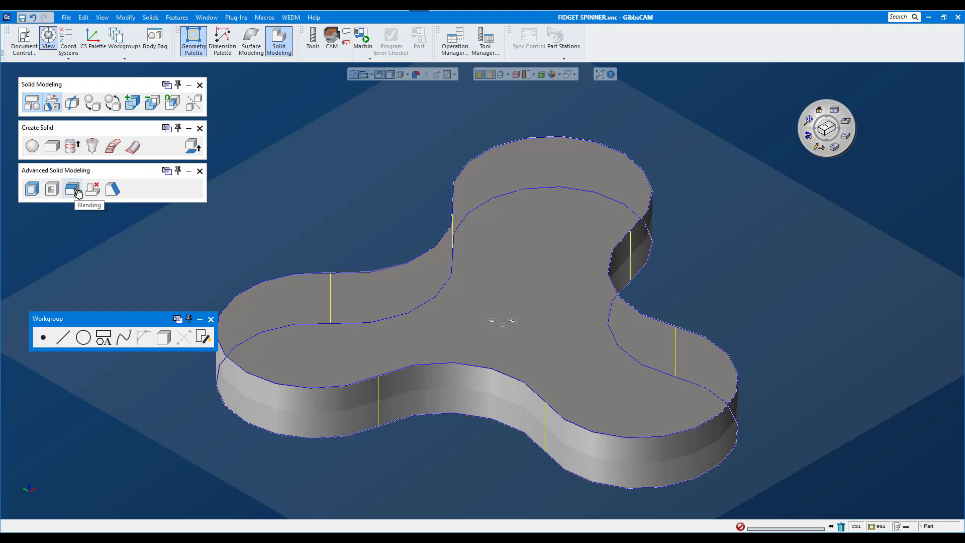
# Blend the selected top and bottom edge loops with radius 2.
pyautogui.click(76, 193)
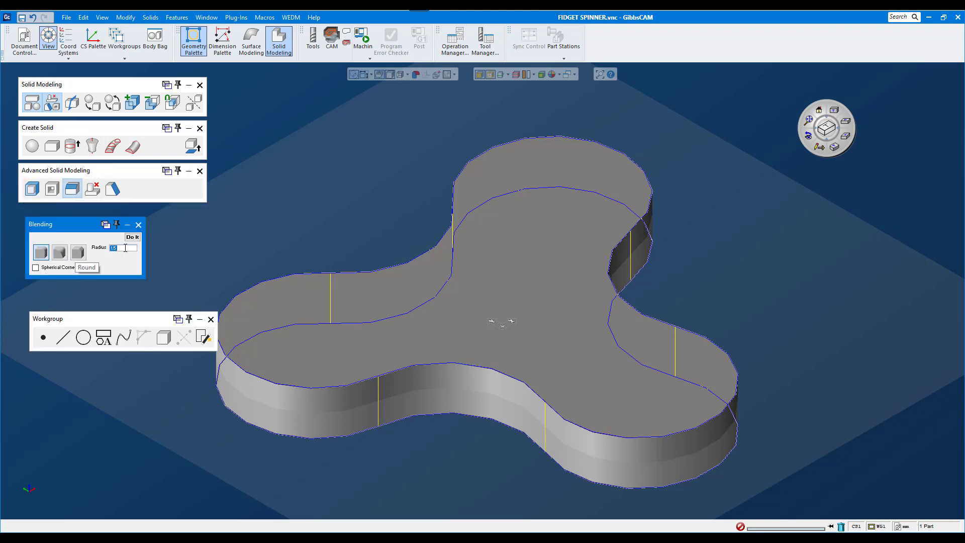
pyautogui.write('2')
pyautogui.press('Return')
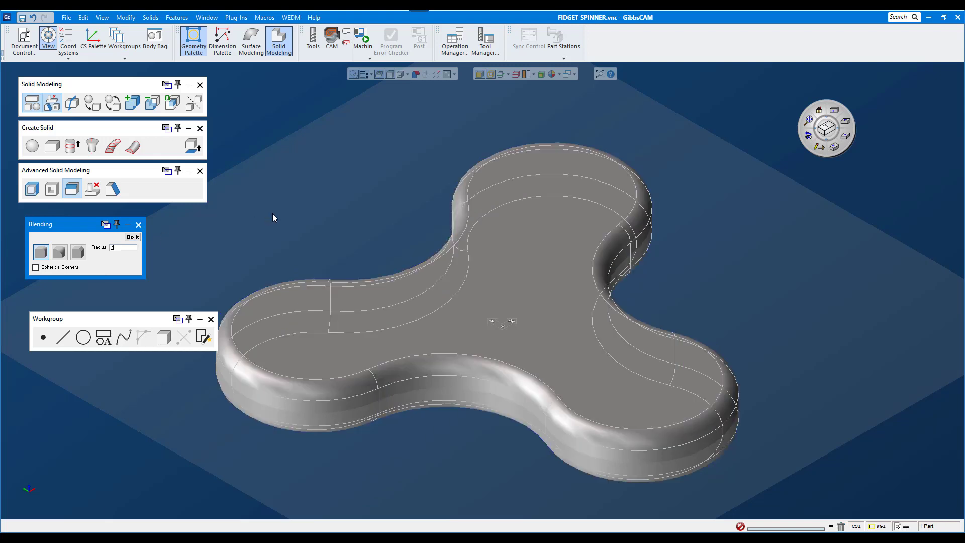
pyautogui.click(139, 224)
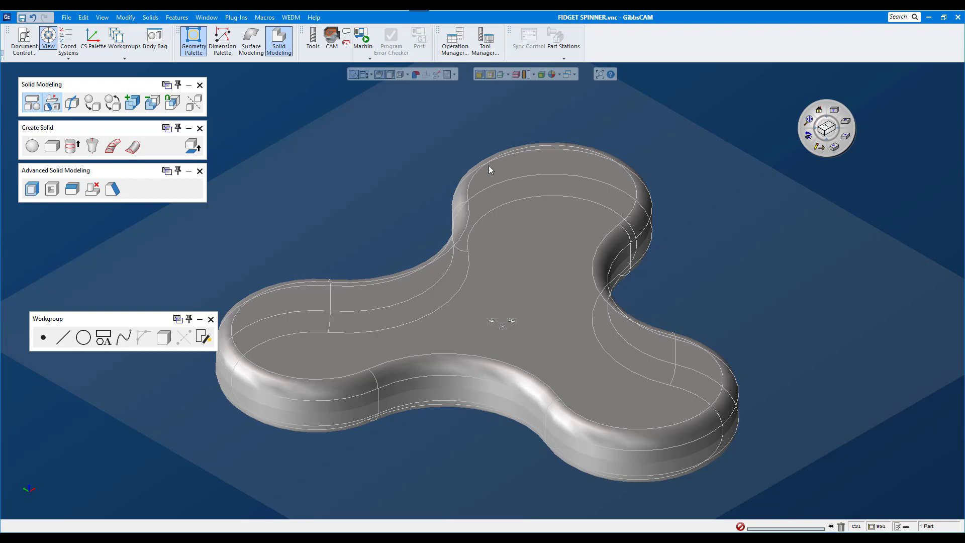
# Set the spinner body's chord height to 0.001 in its Properties and apply.
pyautogui.click(478, 365)
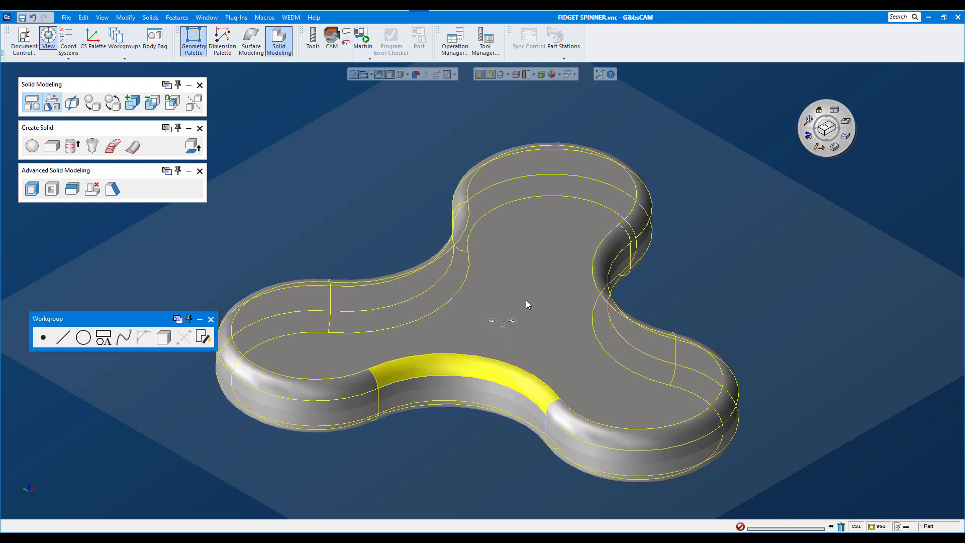
pyautogui.click(712, 253)
pyautogui.rightClick(508, 265)
pyautogui.moveTo(537, 292)
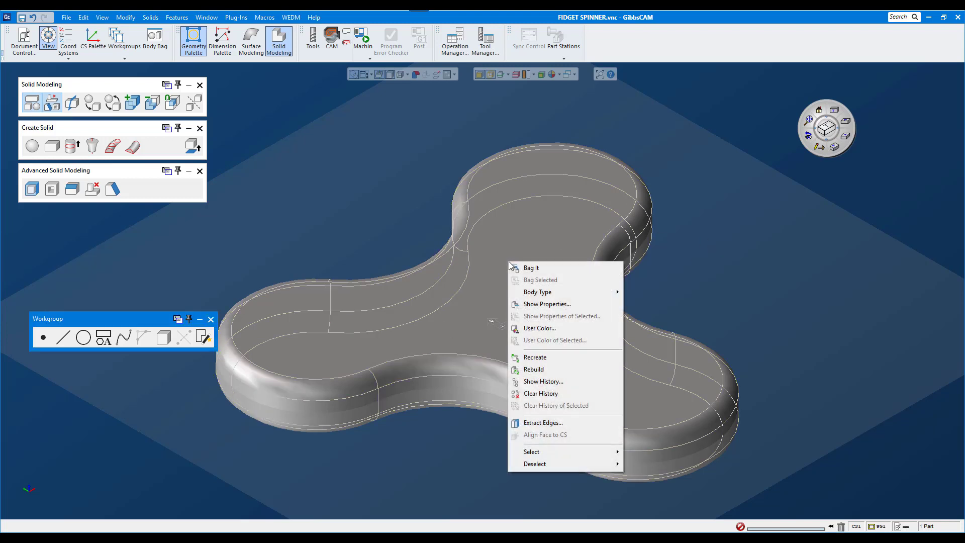
pyautogui.click(540, 304)
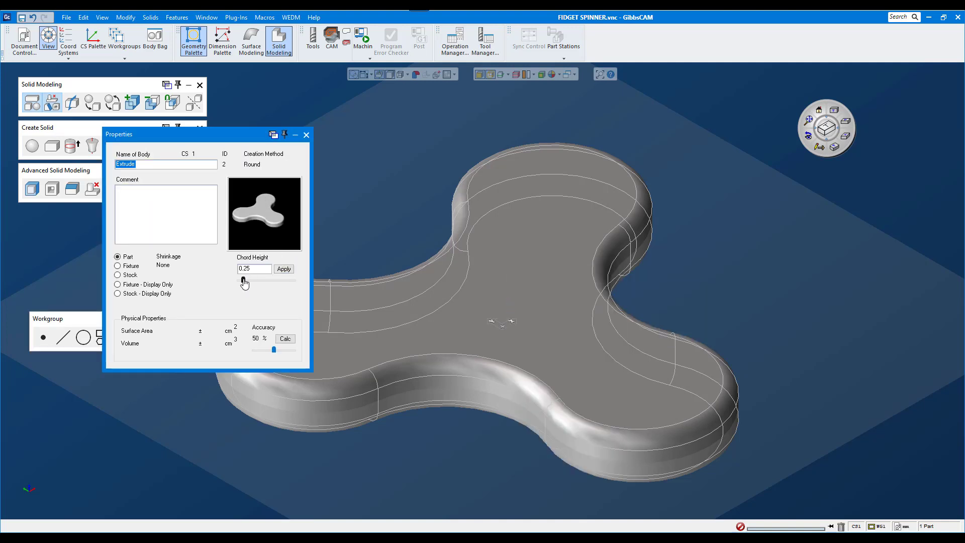
pyautogui.moveTo(243, 279); pyautogui.dragTo(229, 282)
pyautogui.click(283, 270)
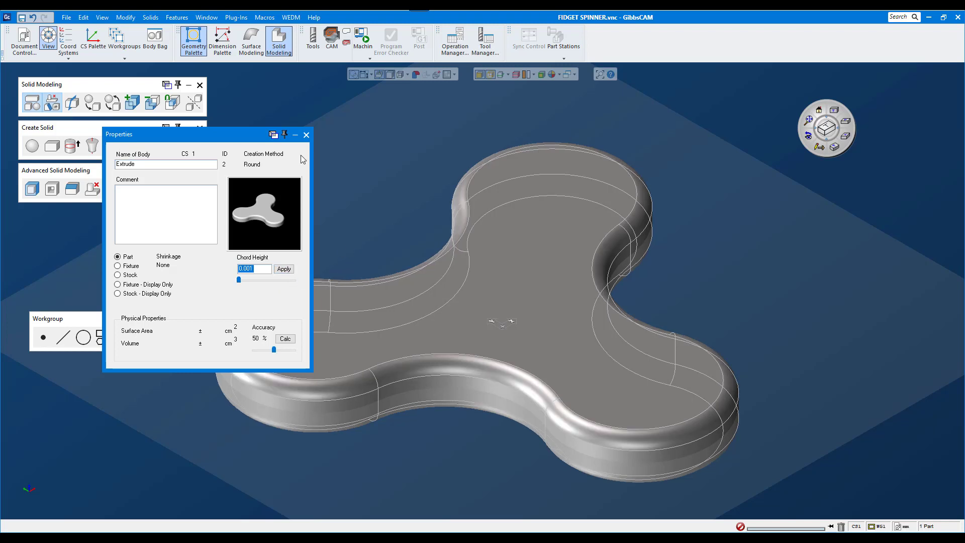
pyautogui.click(306, 135)
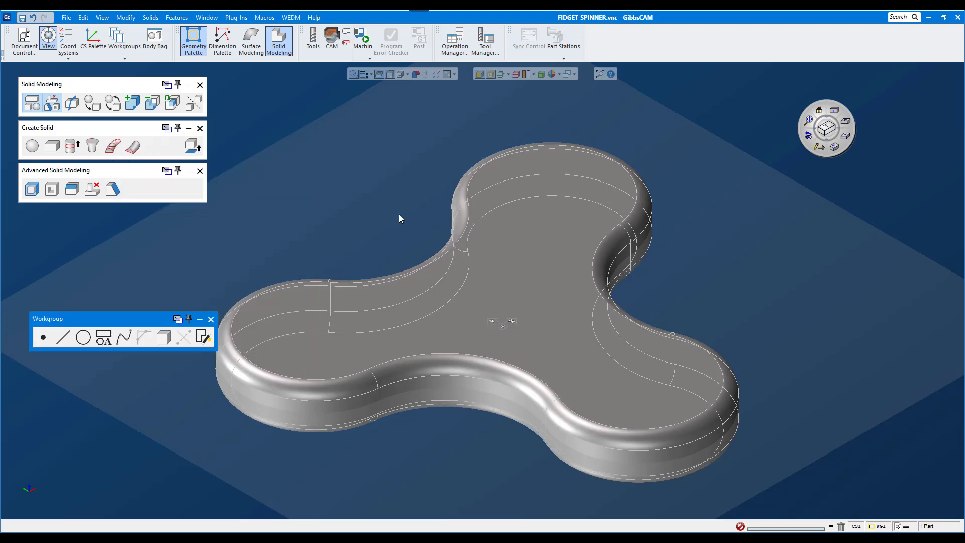
# Reopen the spinner body's Properties to review them, then deselect the body.
pyautogui.rightClick(477, 358)
pyautogui.click(520, 309)
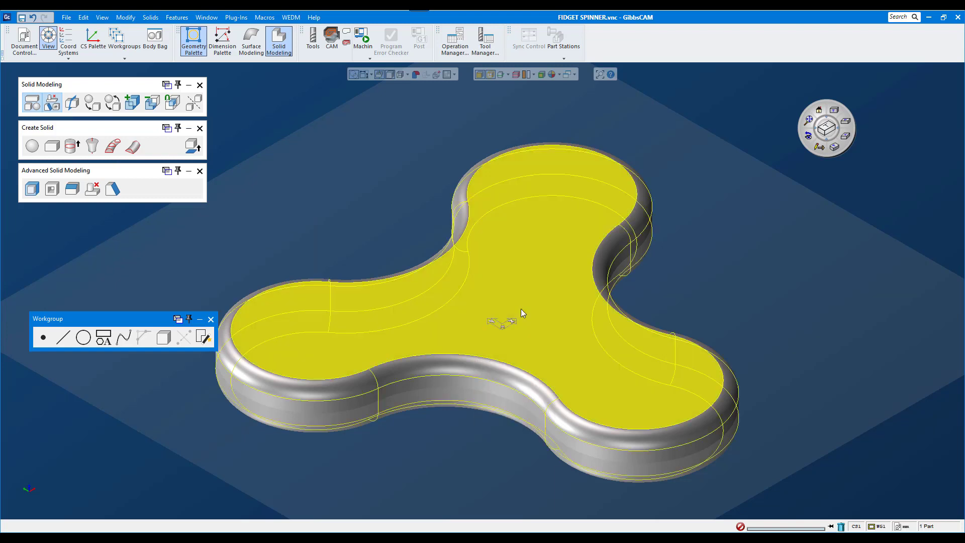
pyautogui.click(442, 139)
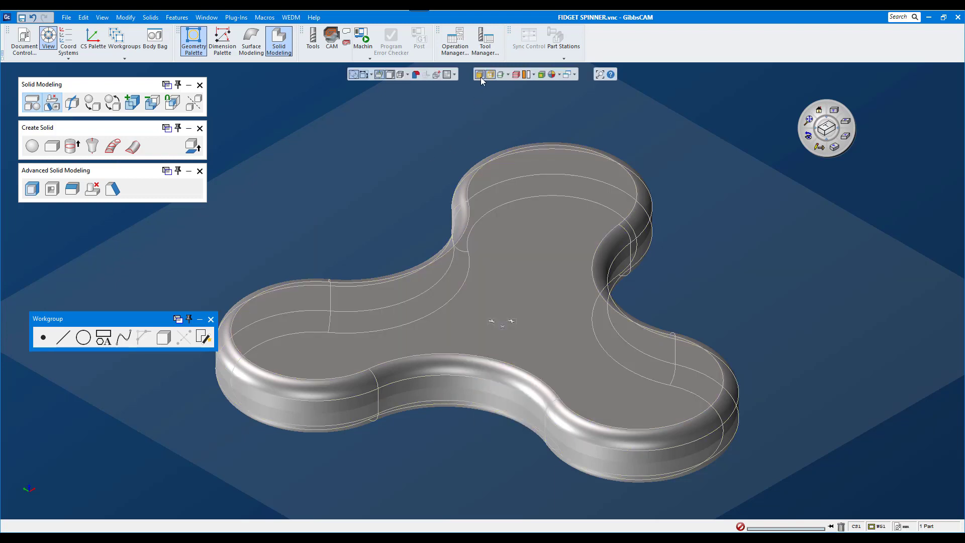
pyautogui.click(533, 225)
pyautogui.rightClick(534, 224)
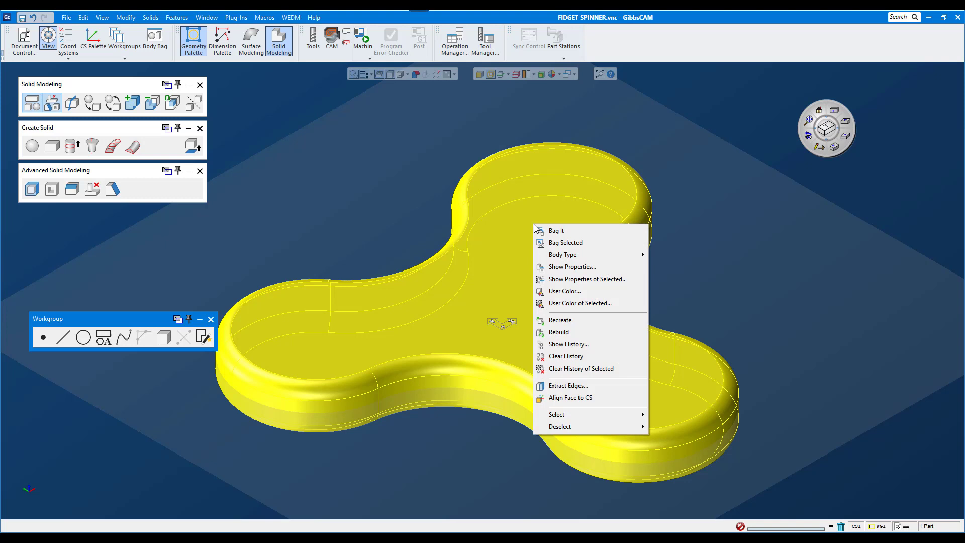
pyautogui.click(560, 267)
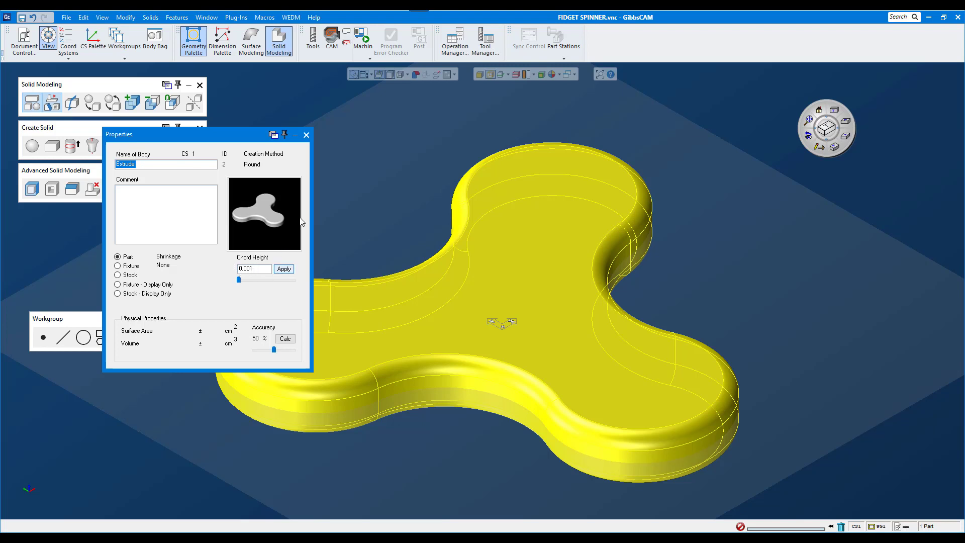
pyautogui.click(306, 135)
pyautogui.click(380, 164)
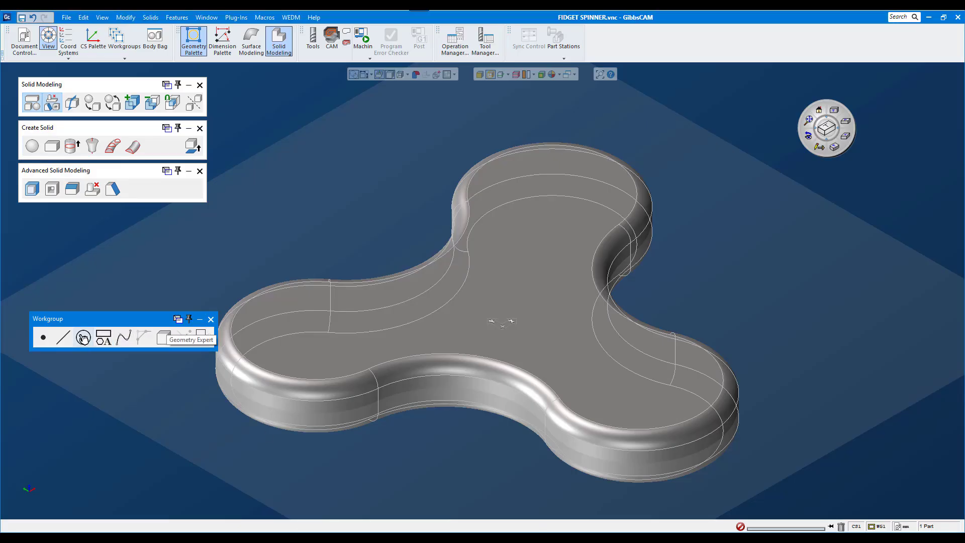
# Draw a radius-10 circle centred at X 0, Y 0, Z 0, viewed from the top.
pyautogui.click(84, 338)
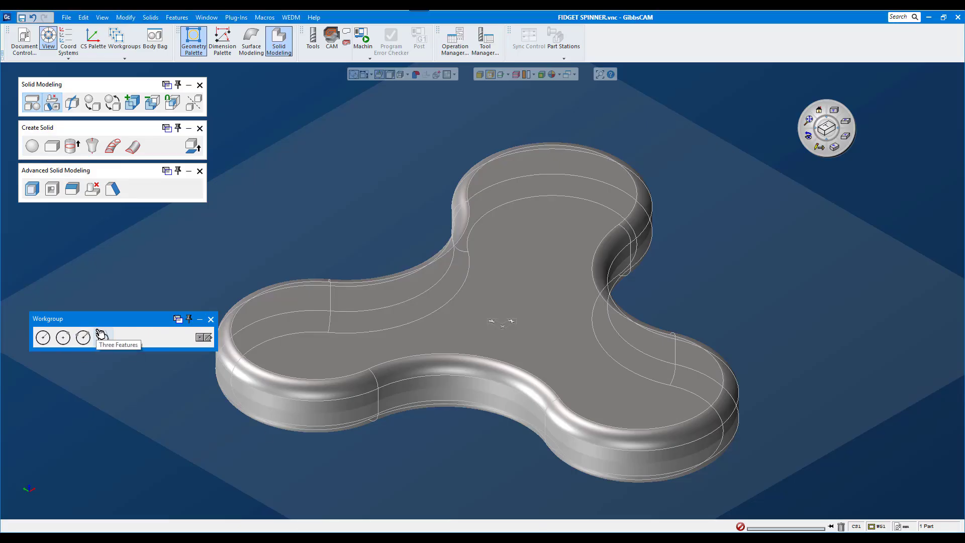
pyautogui.click(45, 337)
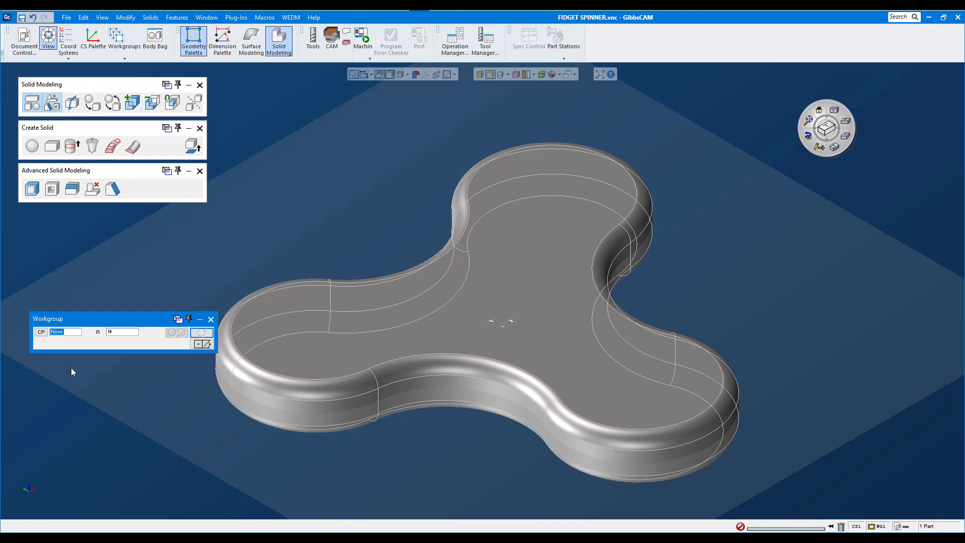
pyautogui.doubleClick(116, 334)
pyautogui.write('10')
pyautogui.click(41, 332)
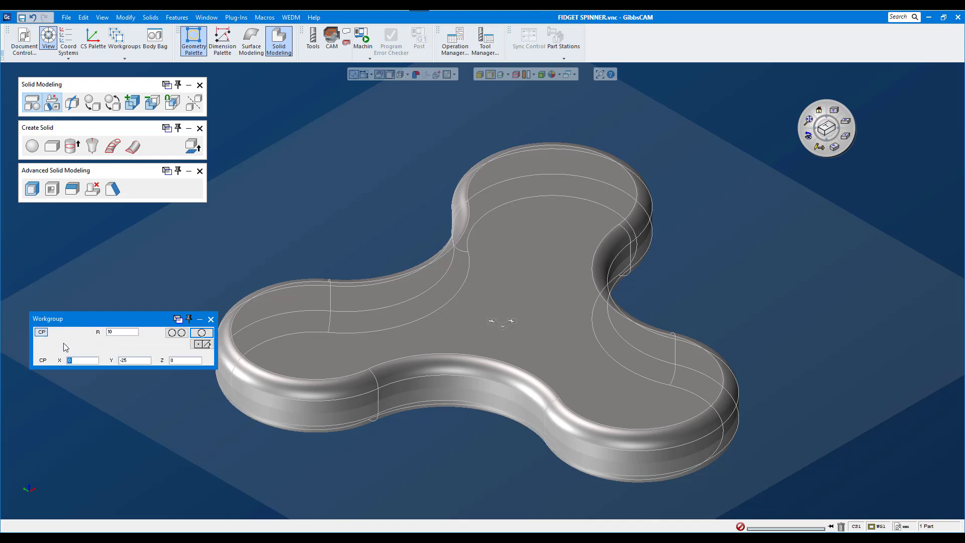
pyautogui.doubleClick(133, 362)
pyautogui.write('0')
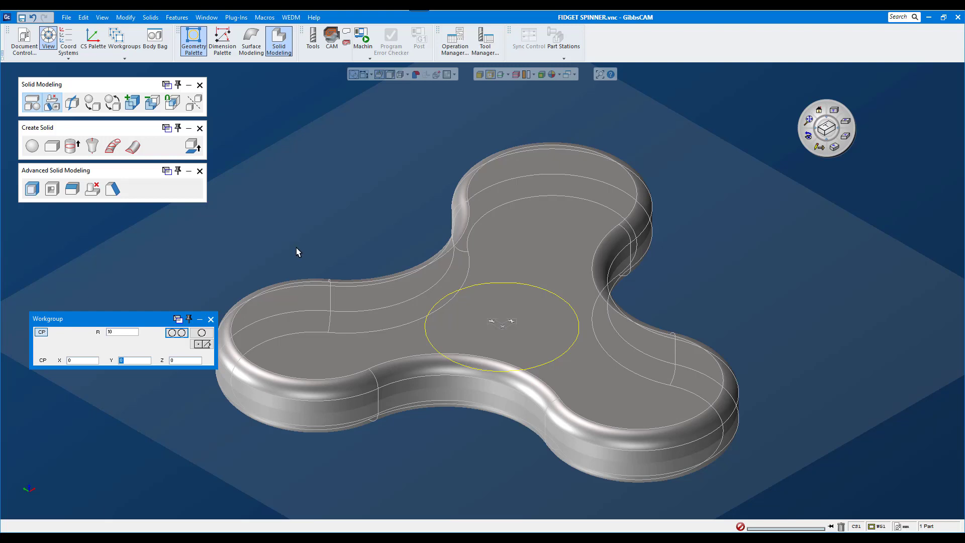
pyautogui.click(819, 110)
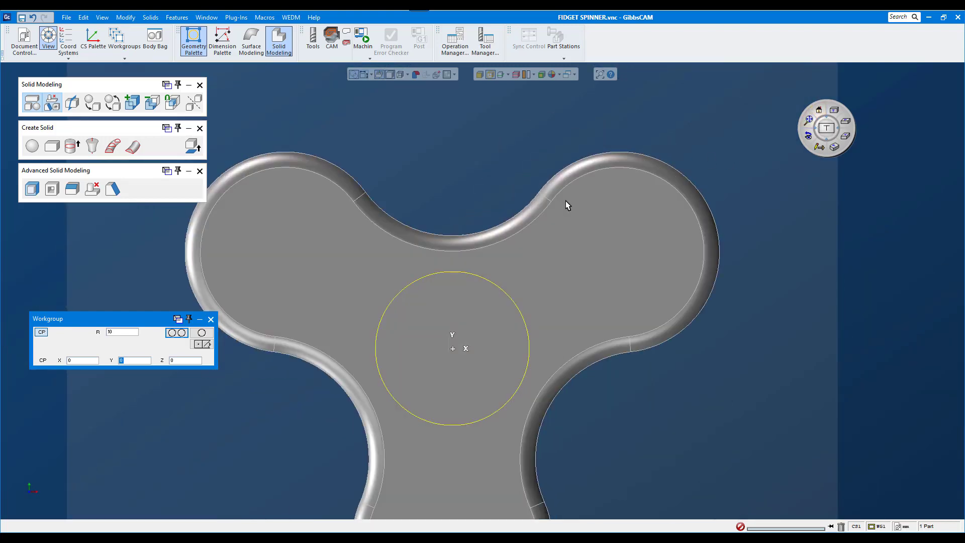
pyautogui.click(200, 344)
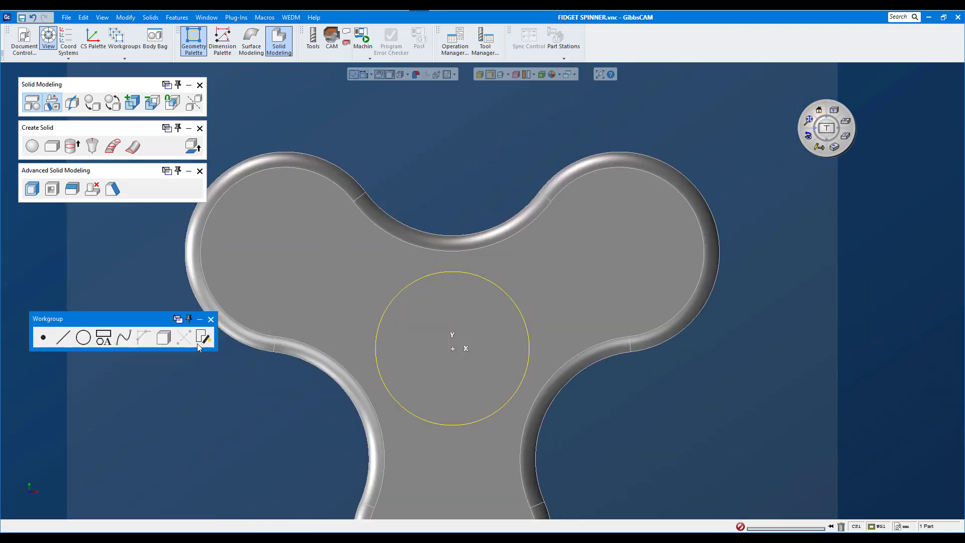
# Extrude the radius-10 circle 10 units up (Z+ 10) into a hub cylinder.
pyautogui.click(72, 146)
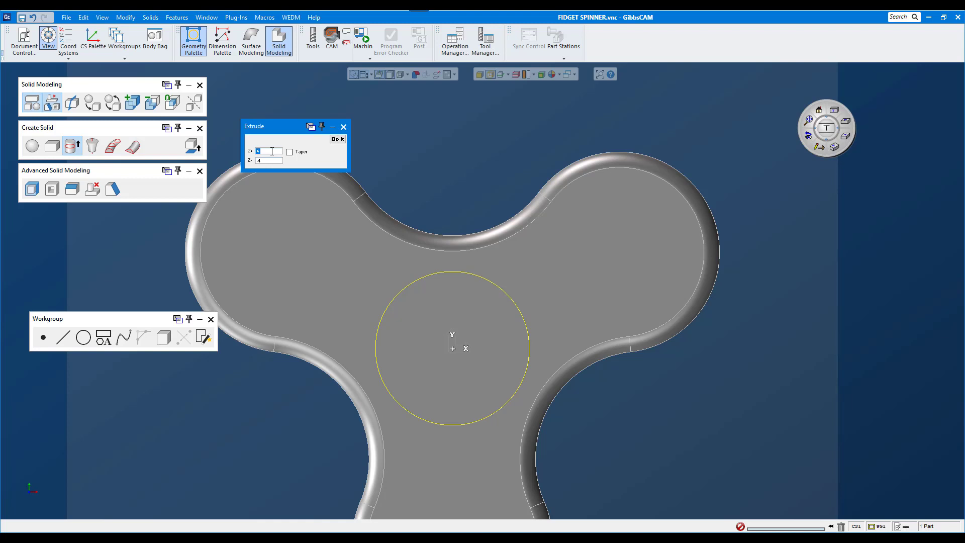
pyautogui.write('10')
pyautogui.click(479, 278)
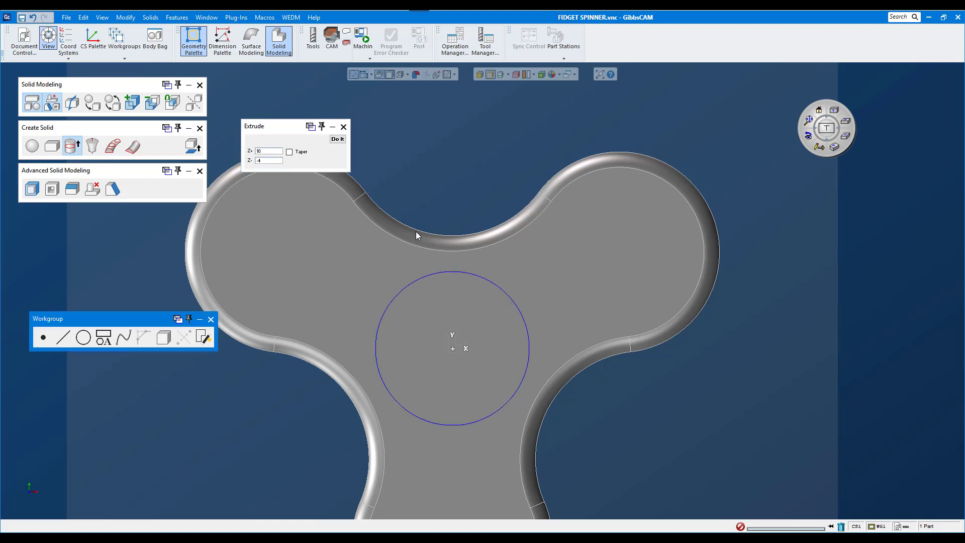
pyautogui.click(341, 148)
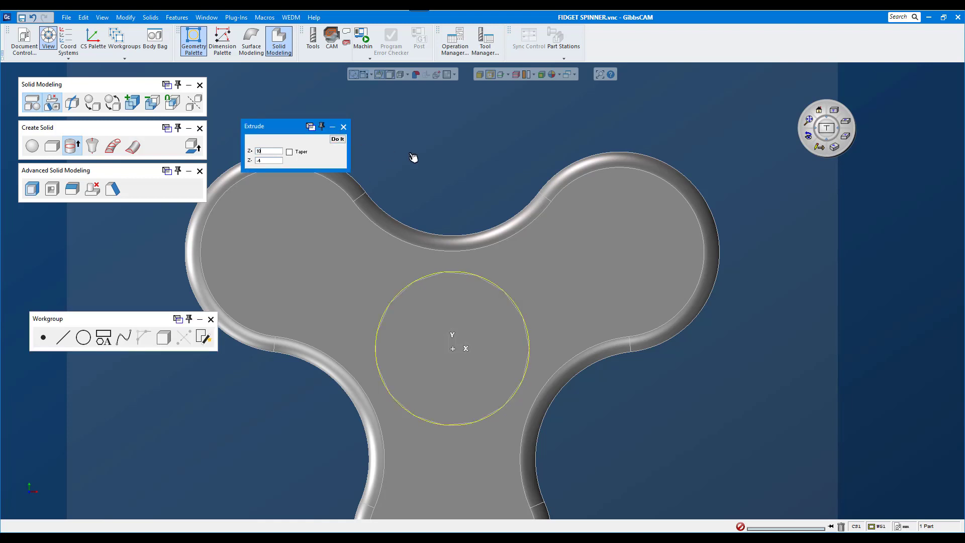
pyautogui.click(834, 146)
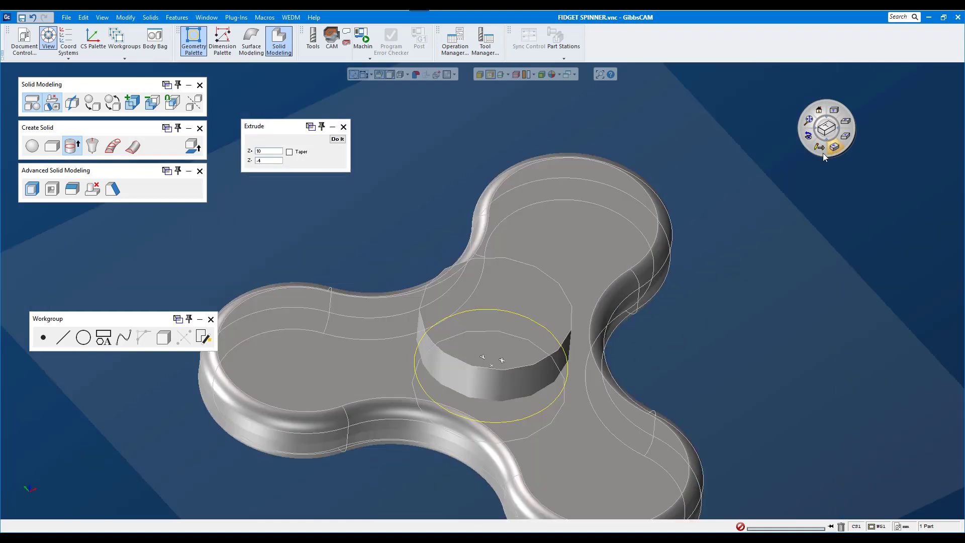
pyautogui.click(344, 127)
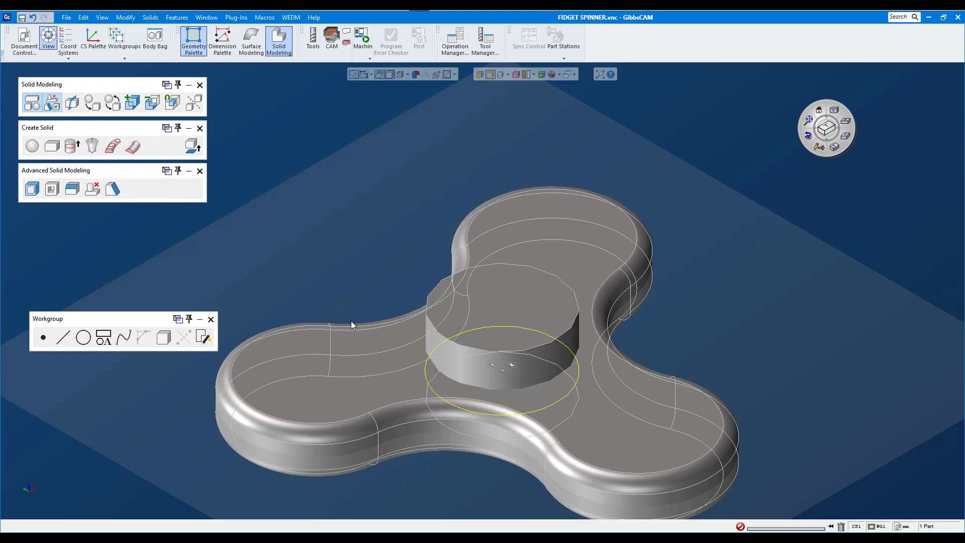
pyautogui.click(383, 362)
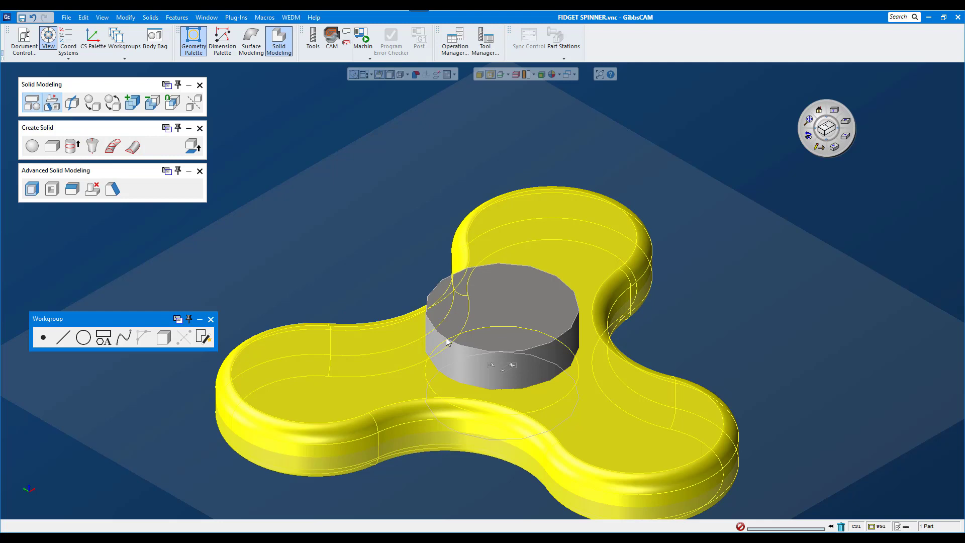
# Subtract the hub cylinder from the spinner body to cut a radius-10 centre hole.
pyautogui.click(480, 307)
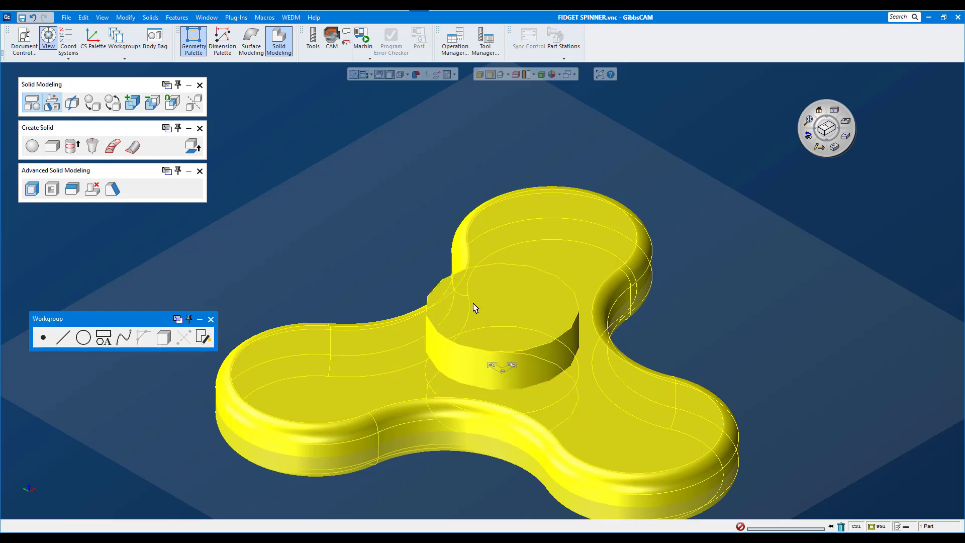
pyautogui.click(157, 104)
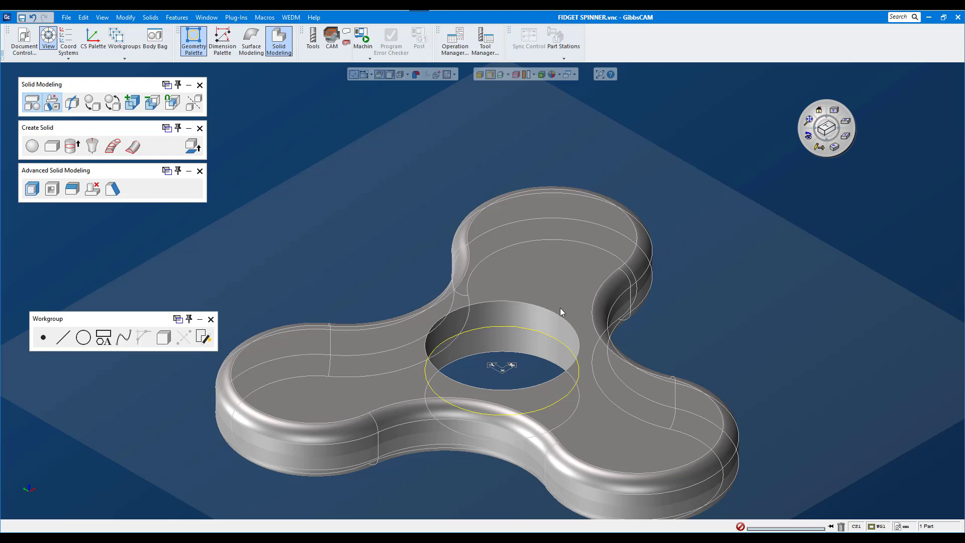
pyautogui.click(400, 521)
# Put the spinner solid away in storage, leaving only the circle visible.
pyautogui.click(488, 274)
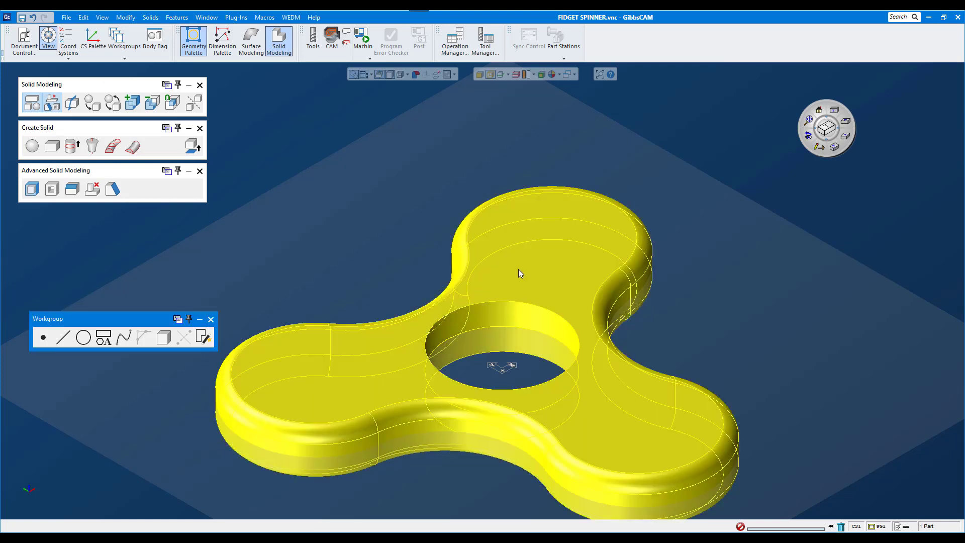
pyautogui.click(734, 229)
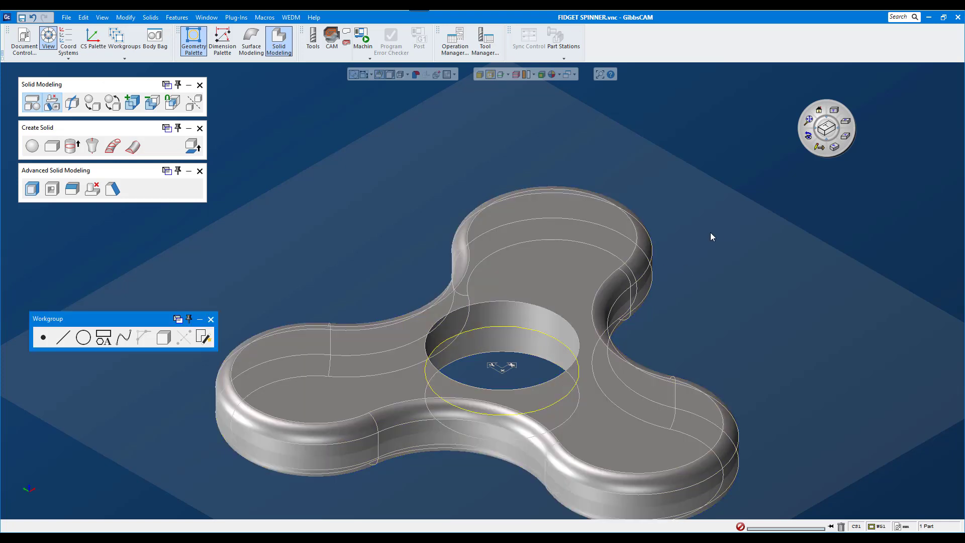
pyautogui.click(520, 277)
pyautogui.press('Delete')
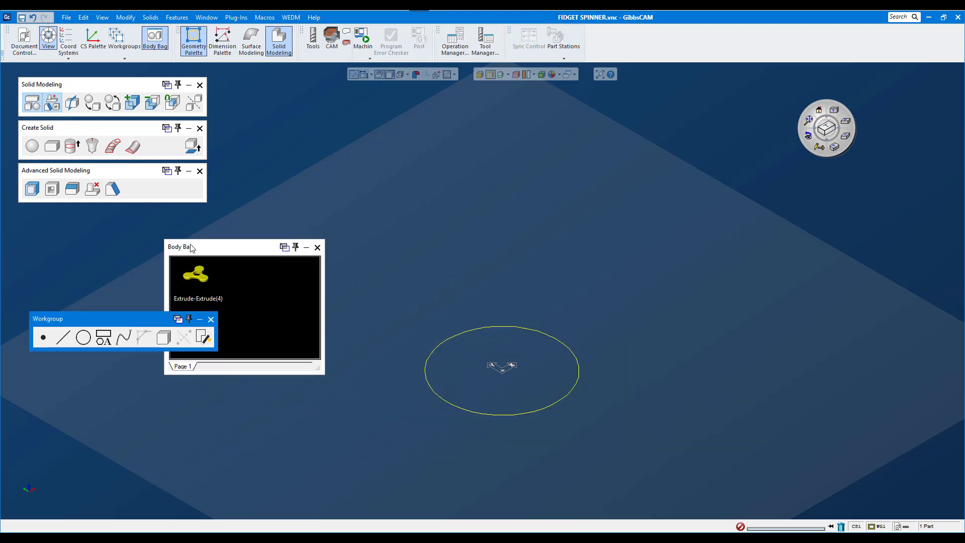
# Extrude the circle into a solid cylinder spanning Z 5 to Z -5.
pyautogui.click(317, 247)
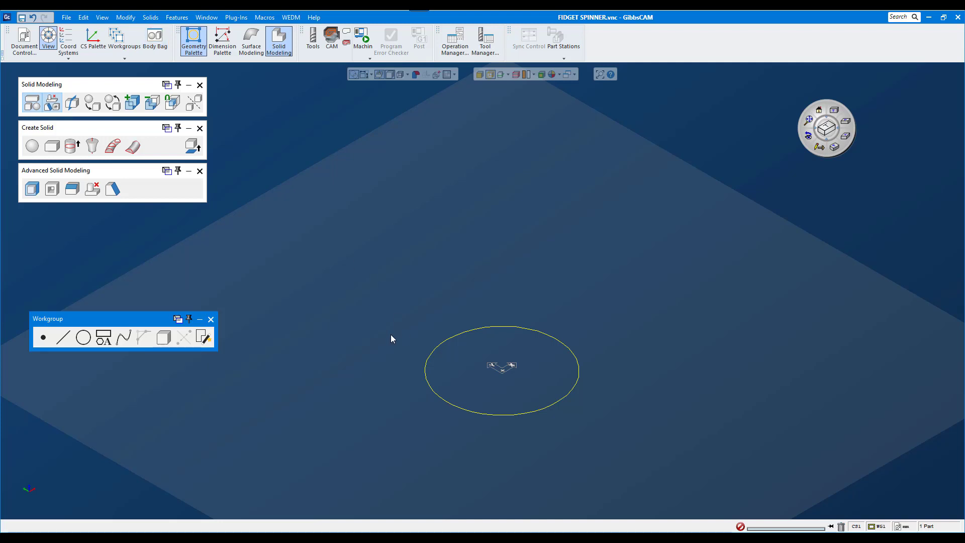
pyautogui.click(478, 333)
pyautogui.click(71, 146)
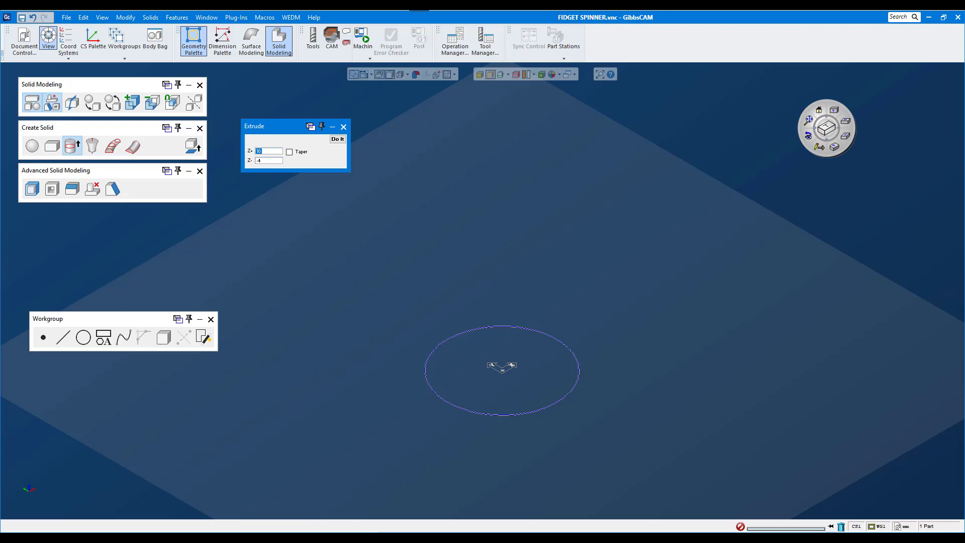
pyautogui.hotkey('alt', 'Tab')
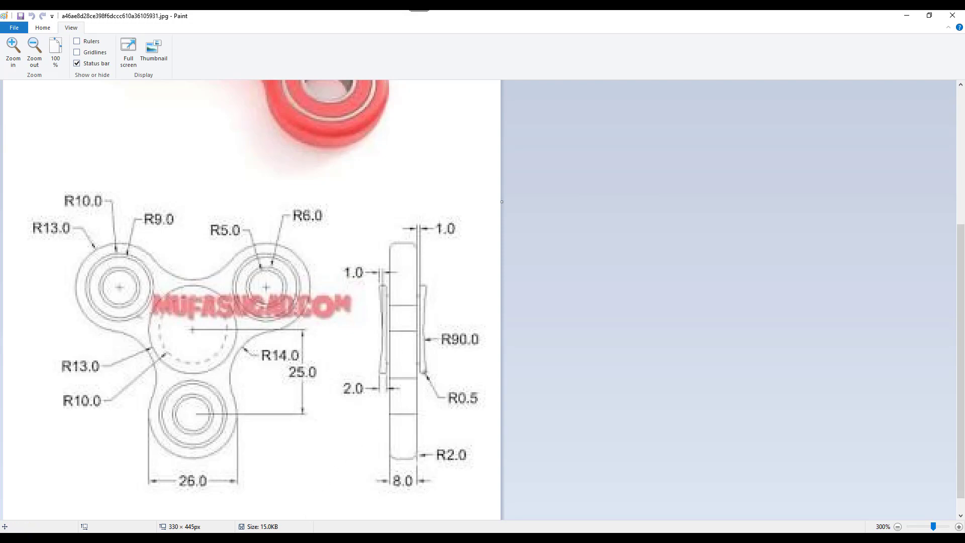
pyautogui.hotkey('alt', 'Tab')
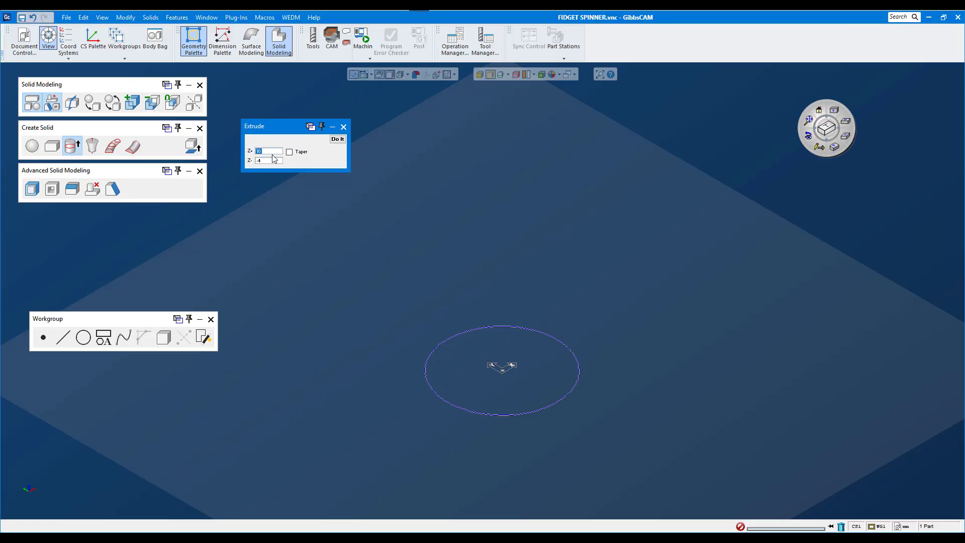
pyautogui.write('5')
pyautogui.click(272, 160)
pyautogui.write('-5')
pyautogui.click(334, 140)
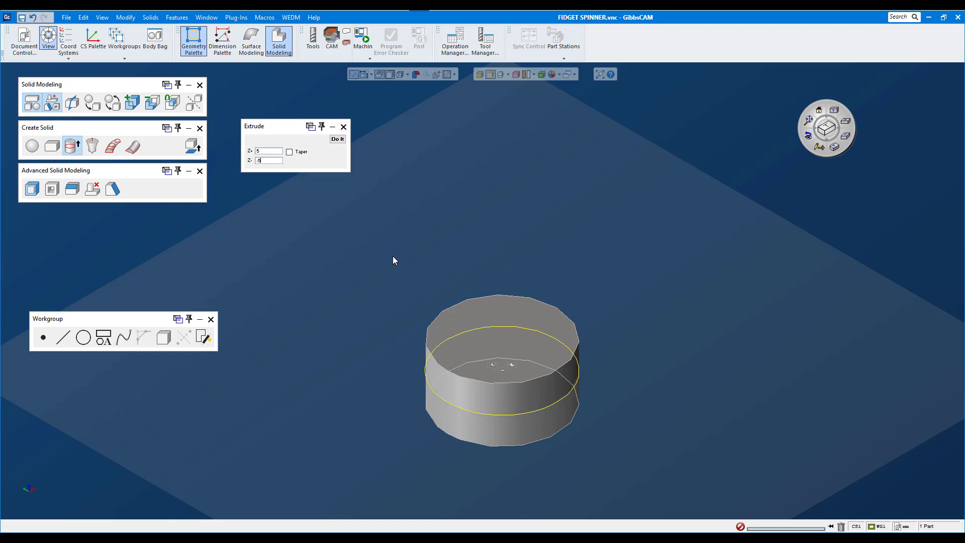
# Delete the leftover circle outline.
pyautogui.click(513, 418)
pyautogui.press('Delete')
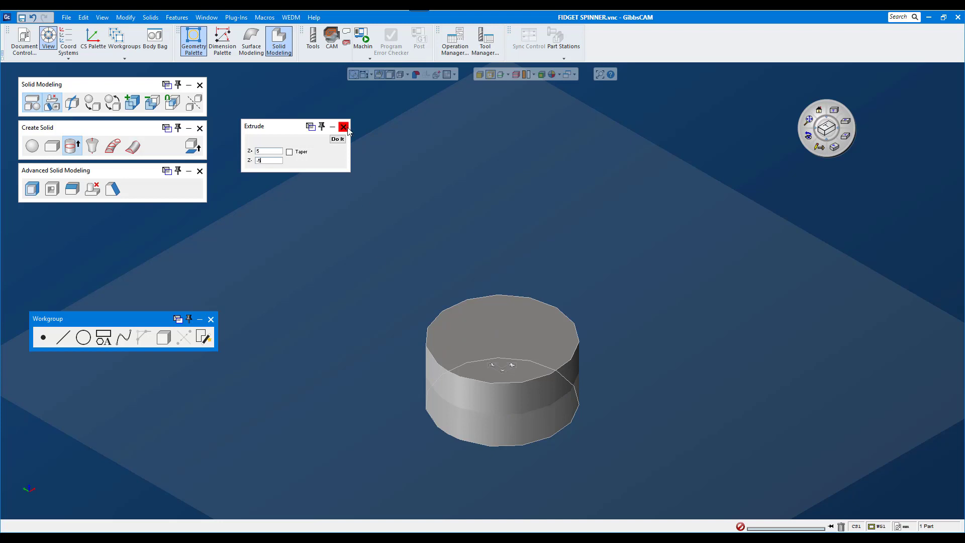
pyautogui.click(83, 337)
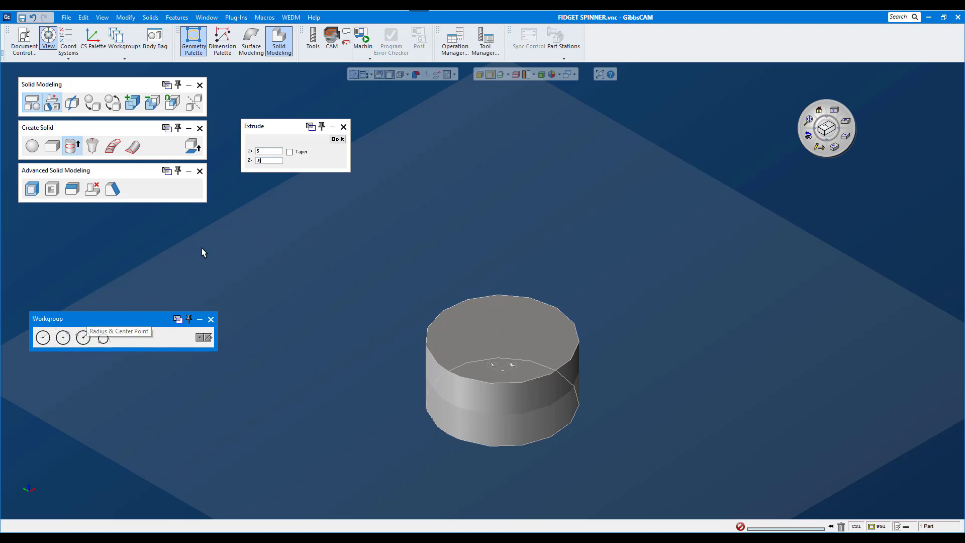
# Preview a larger radius-and-centre circle at X 0, Y 0, Z 5 around the cylinder top.
pyautogui.click(43, 337)
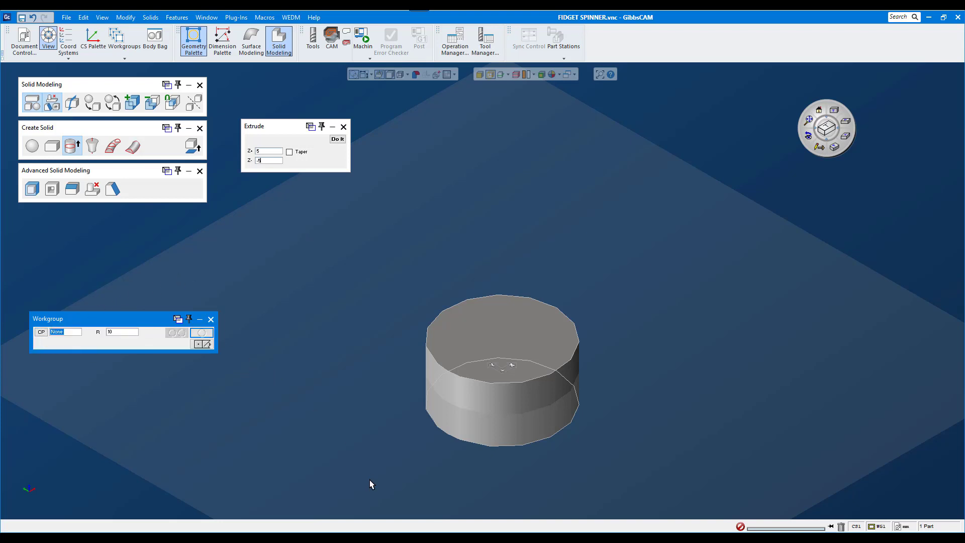
pyautogui.hotkey('alt', 'Tab')
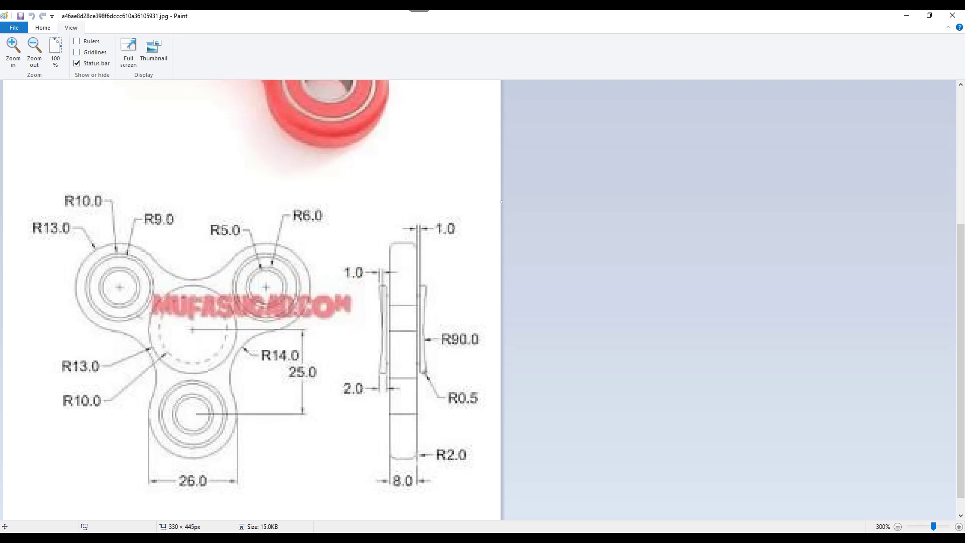
pyautogui.hotkey('alt', 'Tab')
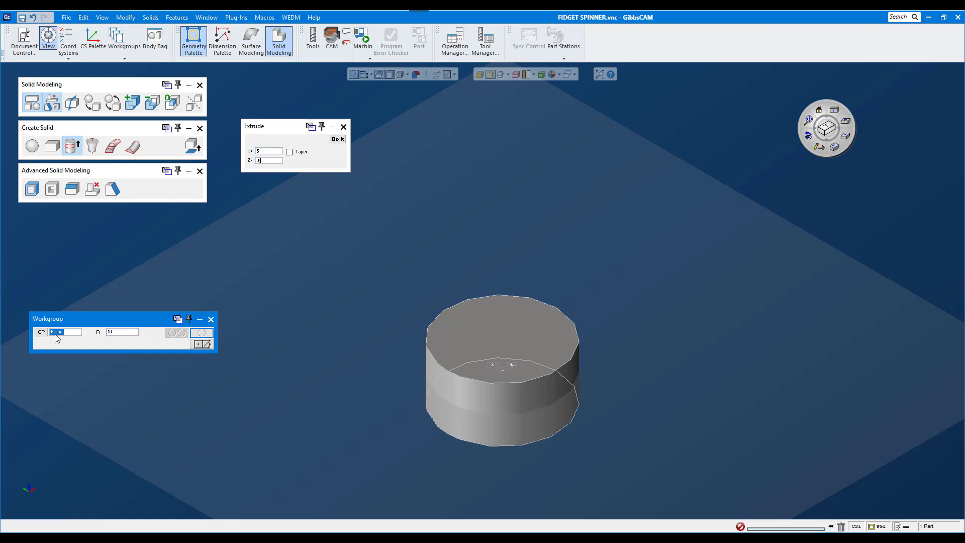
pyautogui.doubleClick(118, 337)
pyautogui.write('1')
pyautogui.click(42, 332)
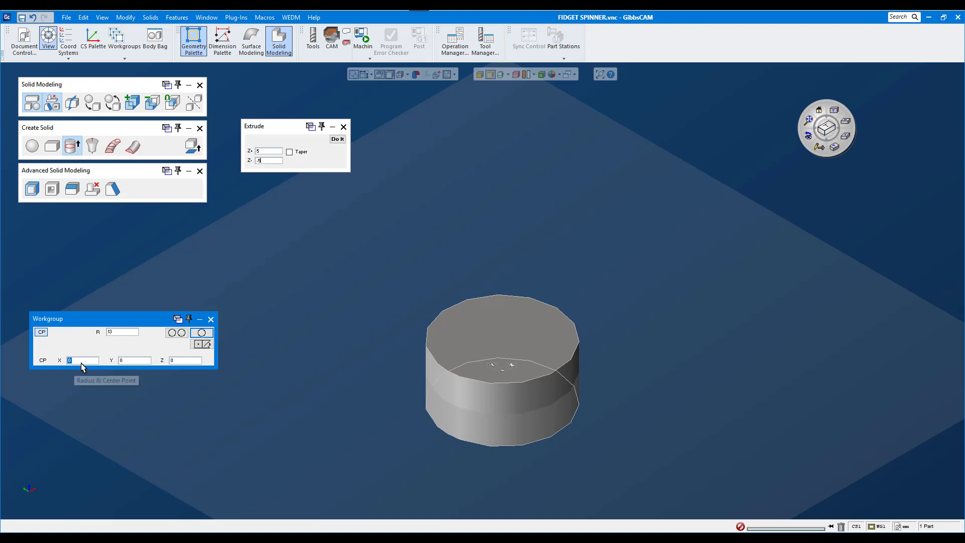
pyautogui.click(180, 362)
pyautogui.click(176, 332)
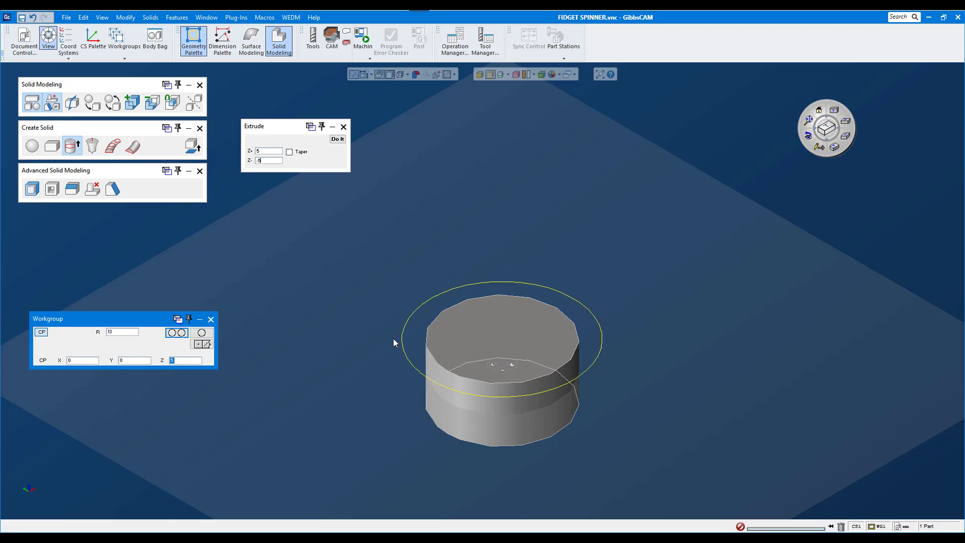
pyautogui.moveTo(393, 341)
pyautogui.mouseDown(button='middle')
pyautogui.moveTo(527, 446)
pyautogui.moveTo(570, 230)
pyautogui.moveTo(545, 400)
pyautogui.mouseUp(button='middle')
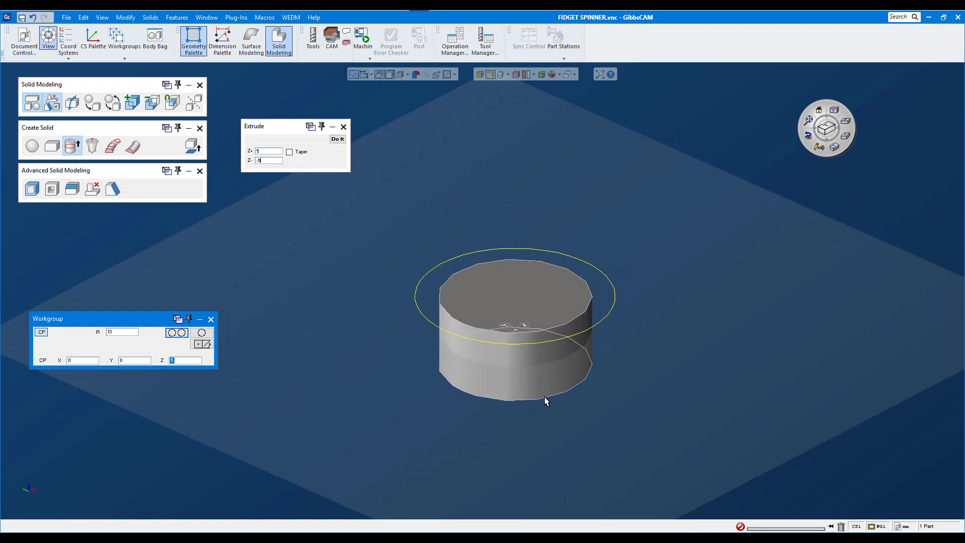
# Create the large circle and extrude it into a 2-unit-thick disc (Z+ 2, Z- 0).
pyautogui.click(207, 344)
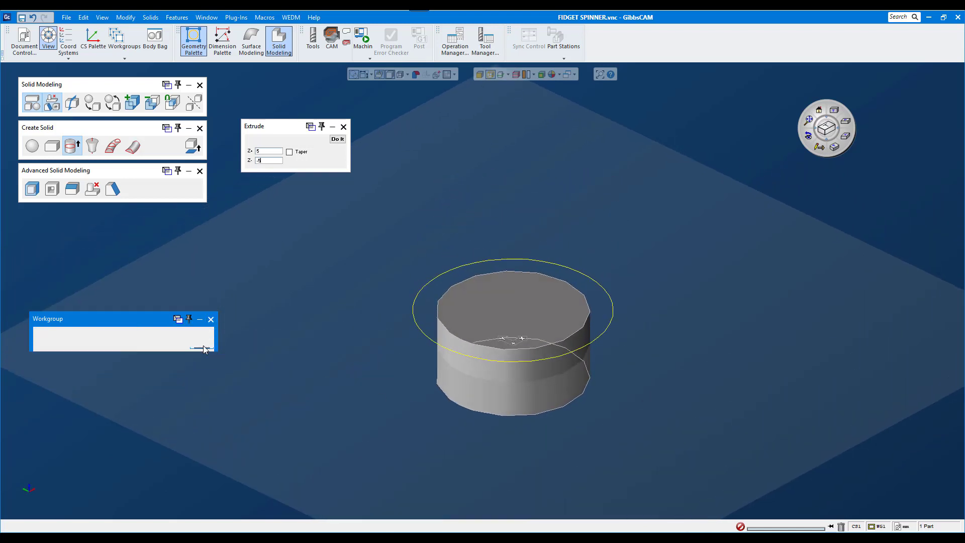
pyautogui.doubleClick(267, 160)
pyautogui.write('0')
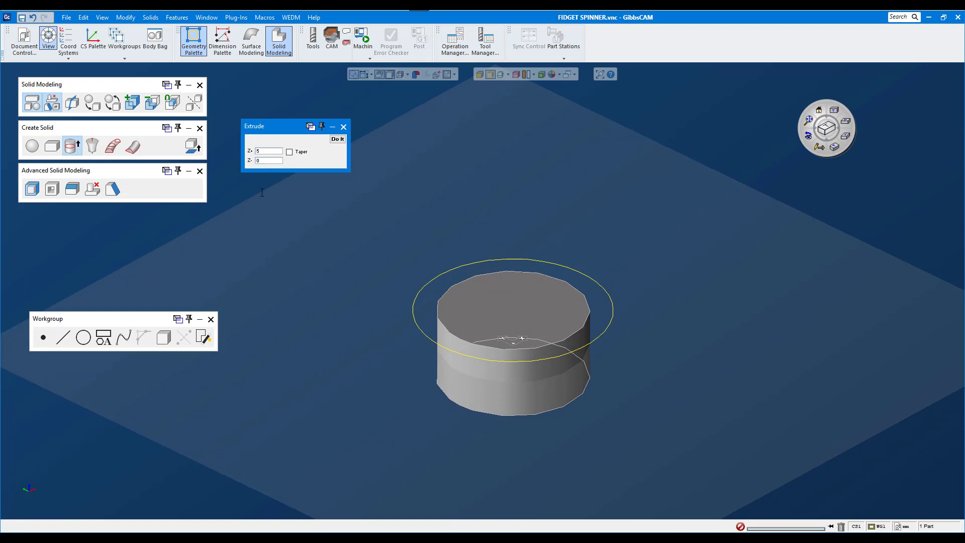
pyautogui.doubleClick(278, 151)
pyautogui.write('2')
pyautogui.click(338, 138)
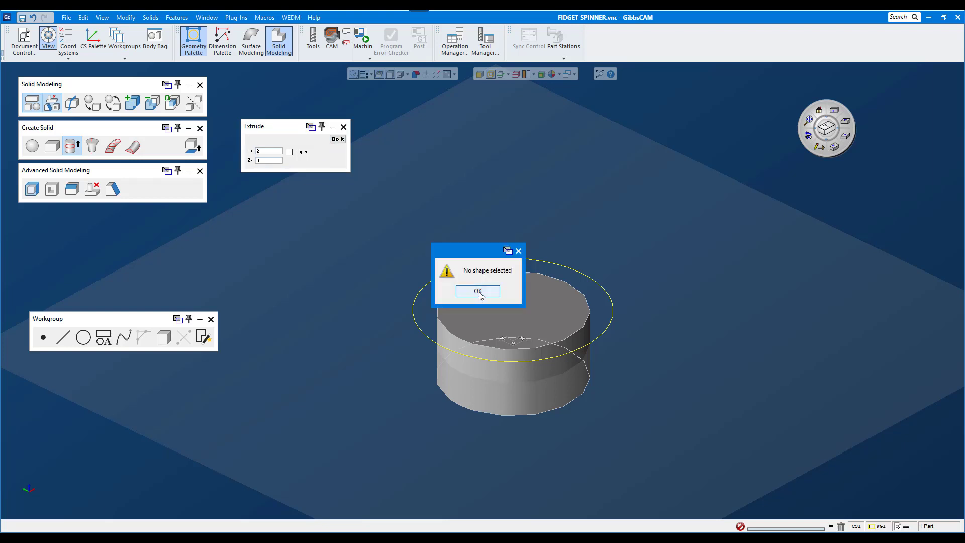
pyautogui.click(463, 293)
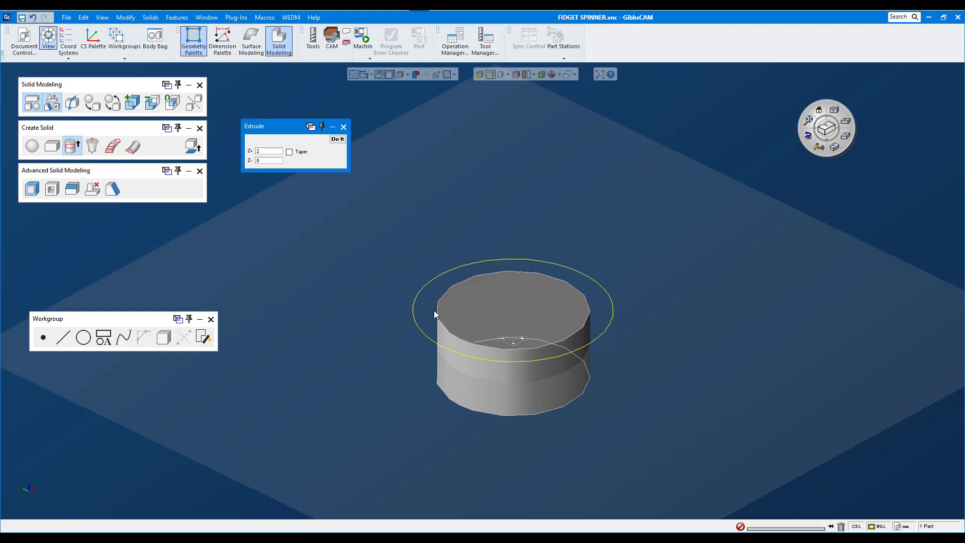
pyautogui.click(421, 335)
pyautogui.click(338, 139)
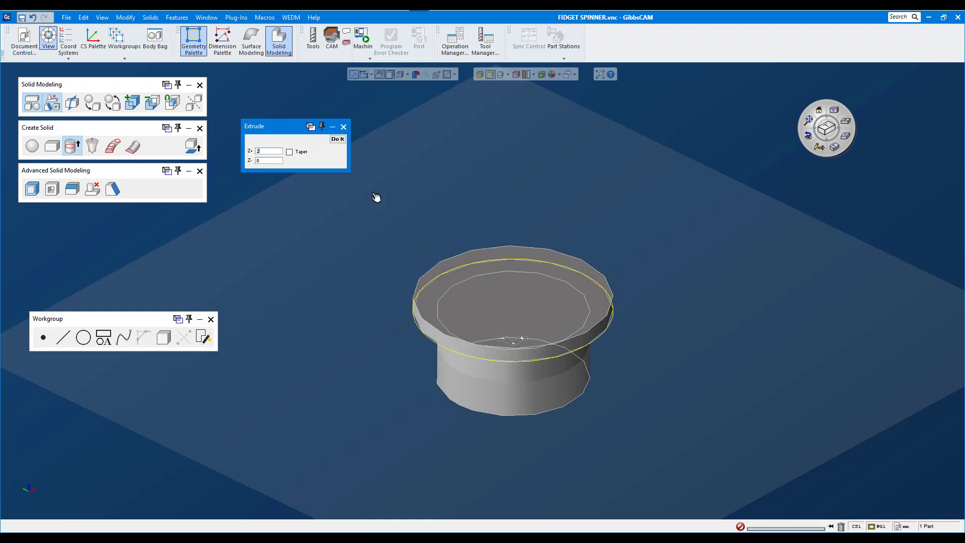
# Move the cylinder into the Body Bag, leaving only the disc.
pyautogui.click(435, 346)
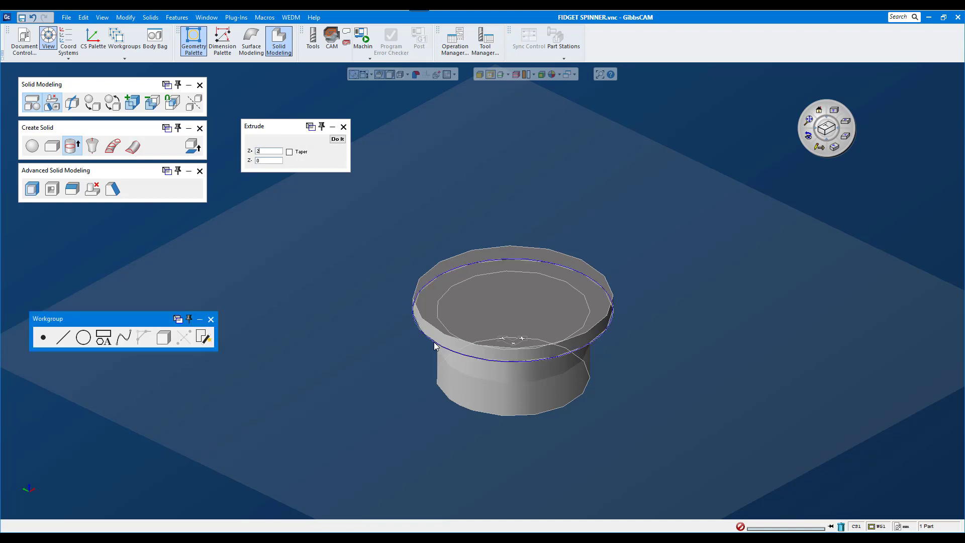
pyautogui.click(356, 306)
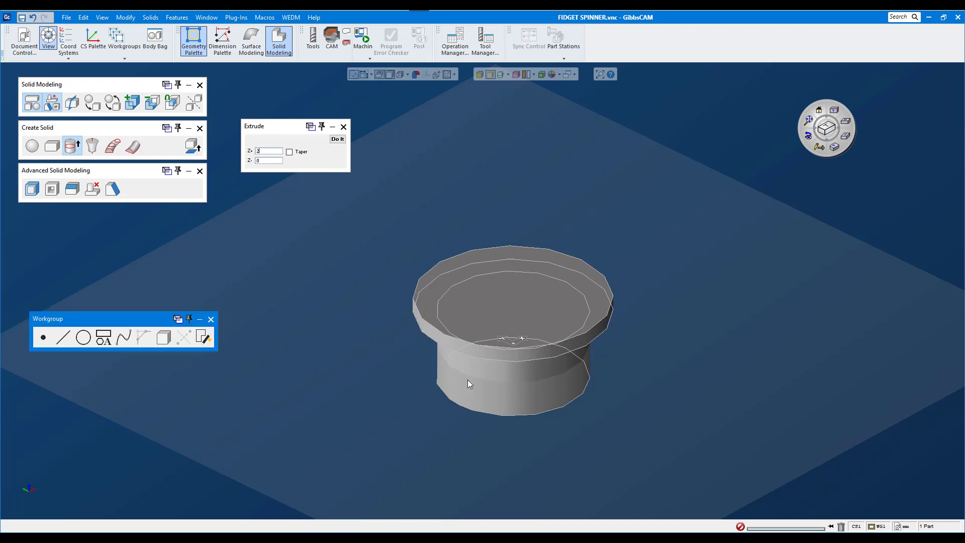
pyautogui.moveTo(467, 384); pyautogui.dragTo(320, 331)
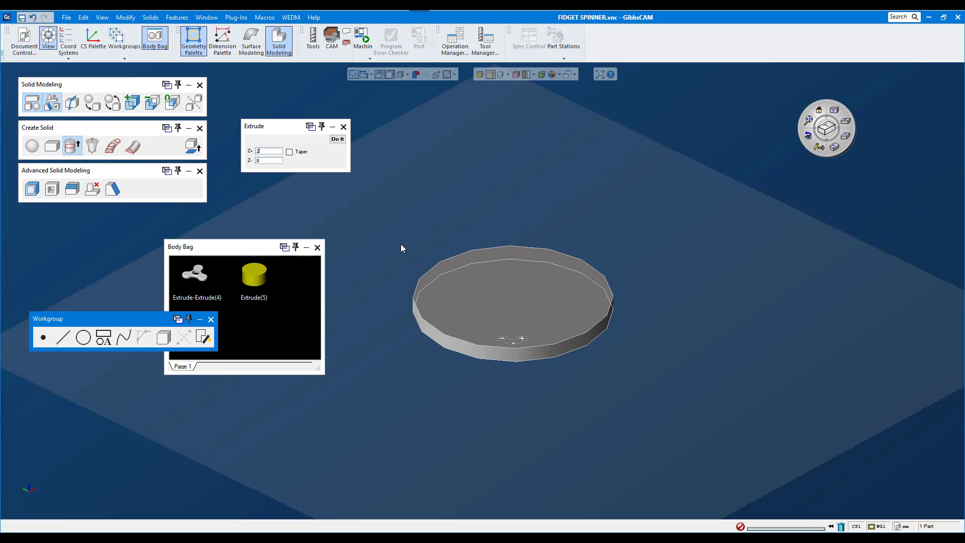
# Lower the disc's chord height to 0.001 for smooth display and close Properties and Body Bag.
pyautogui.rightClick(470, 297)
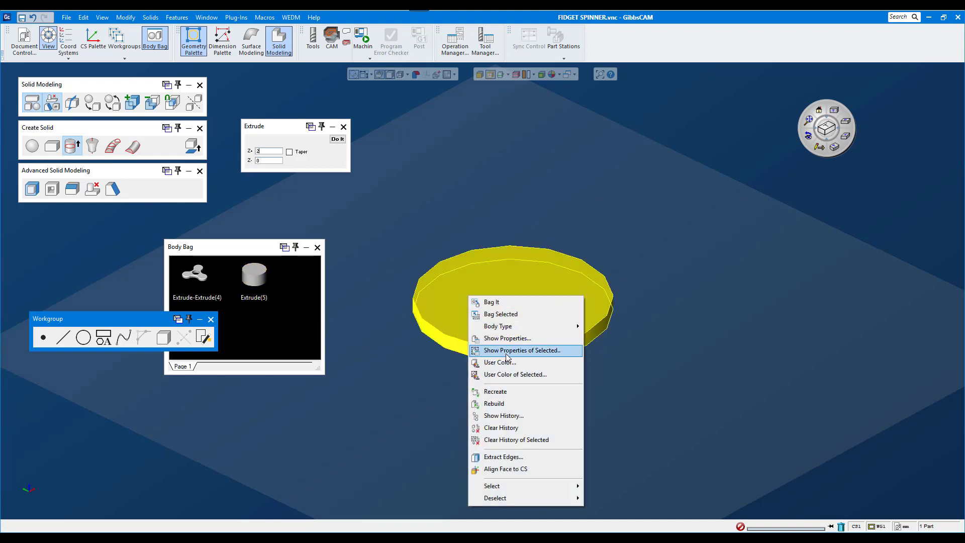
pyautogui.click(507, 338)
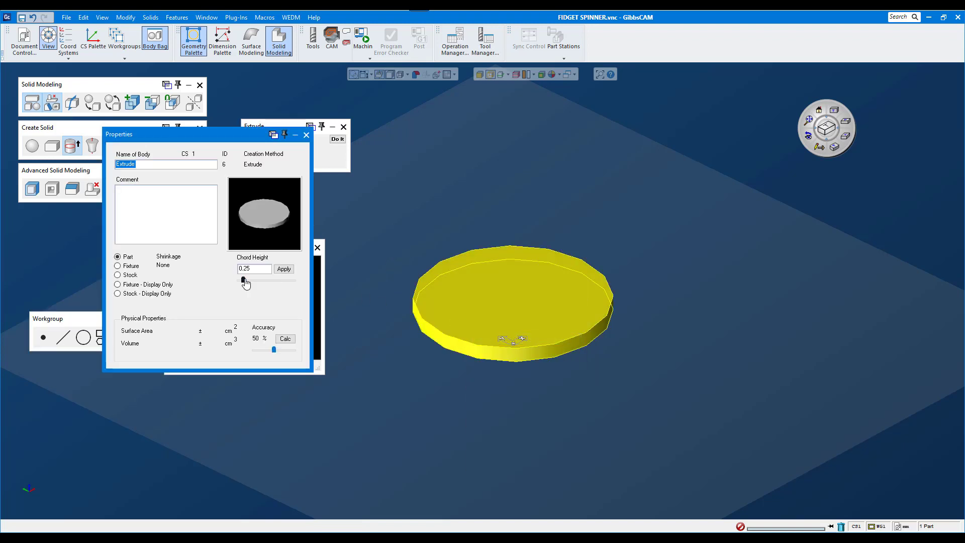
pyautogui.click(284, 269)
pyautogui.click(306, 135)
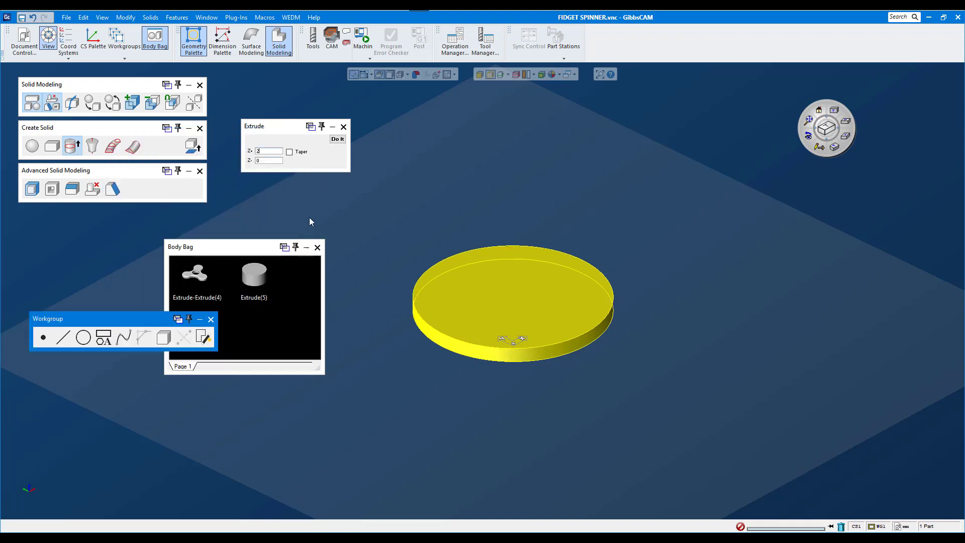
pyautogui.click(317, 247)
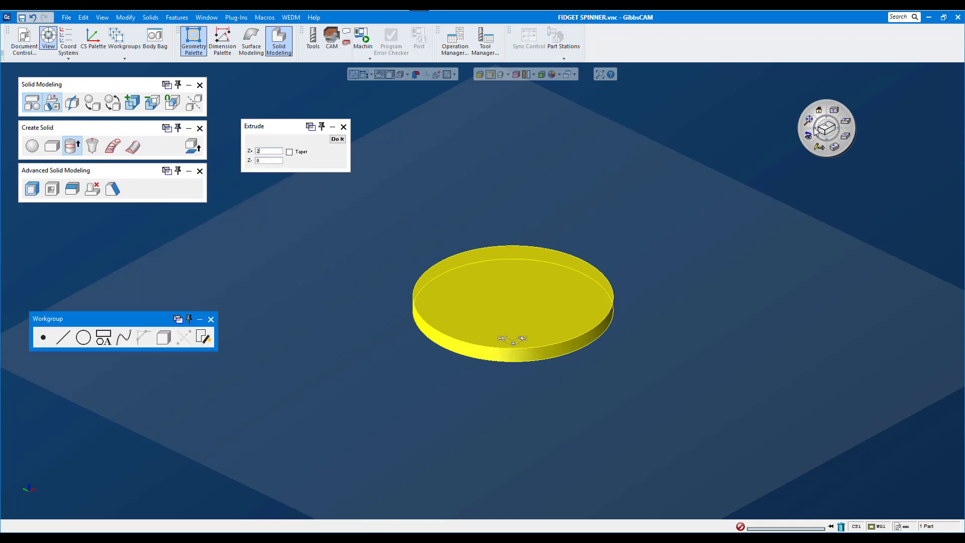
pyautogui.click(833, 110)
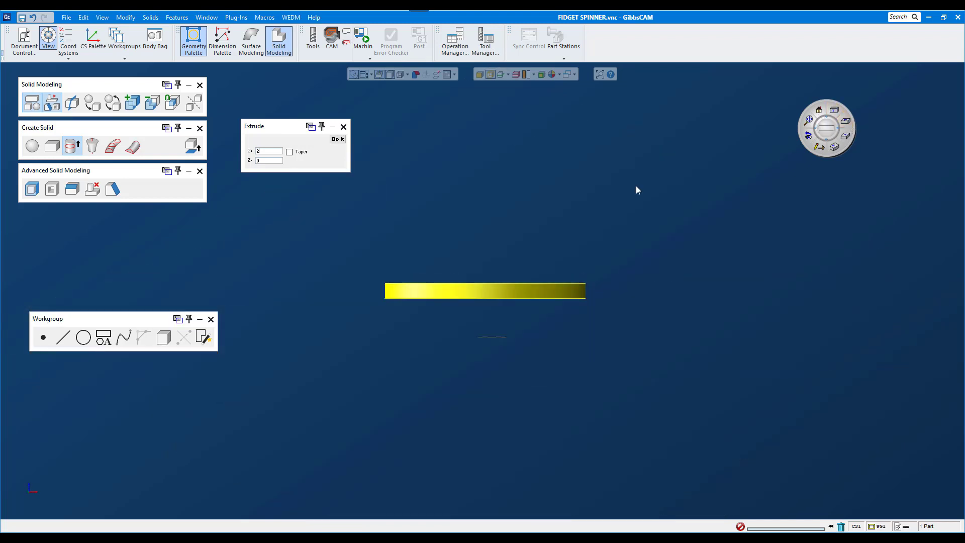
# Zoom onto the disc edge, compare with the reference side profile, and enable slice plane display.
pyautogui.moveTo(340, 244); pyautogui.dragTo(624, 340)
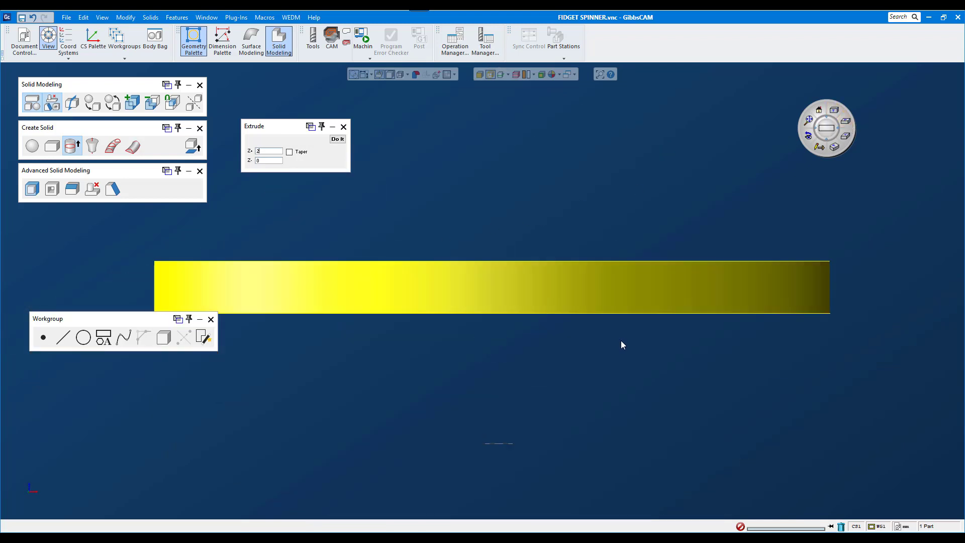
pyautogui.click(540, 206)
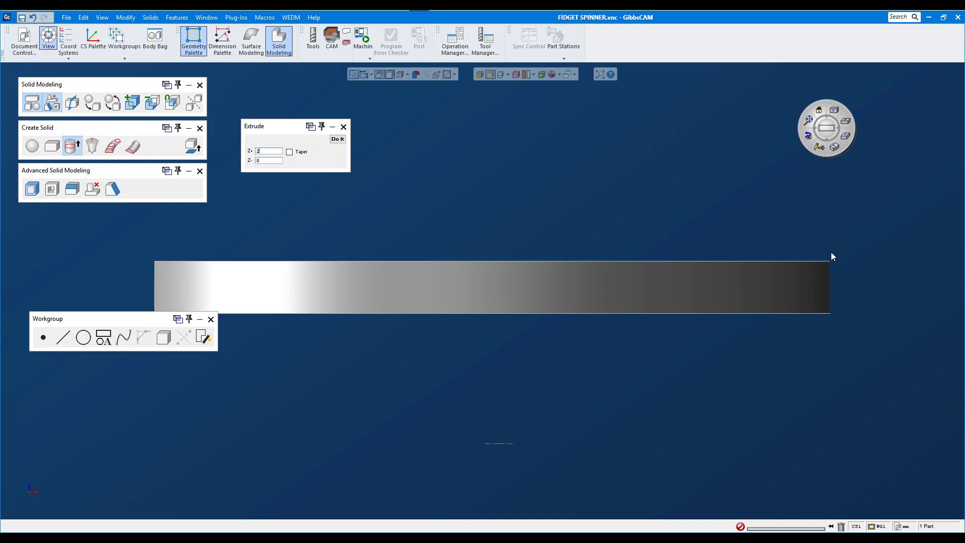
pyautogui.hotkey('alt', 'Tab')
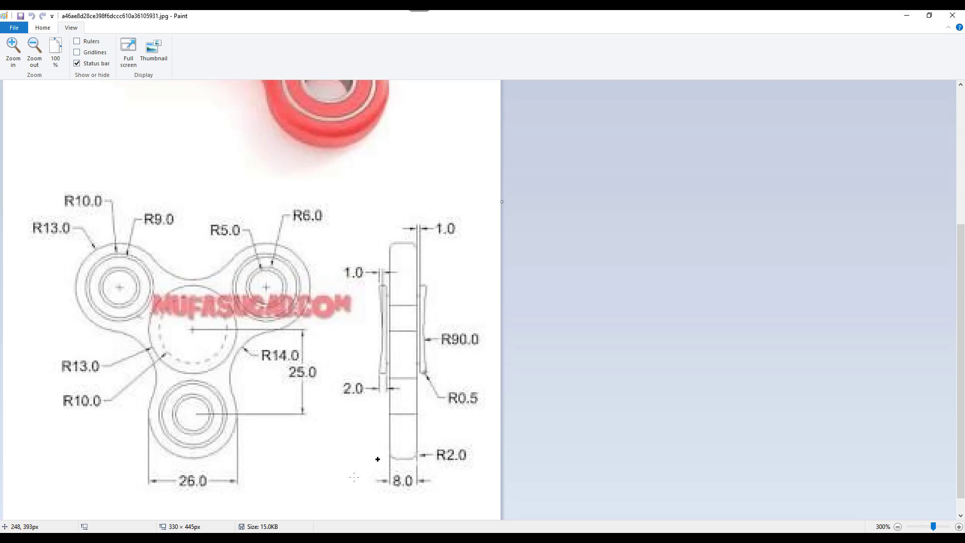
pyautogui.hotkey('alt', 'Tab')
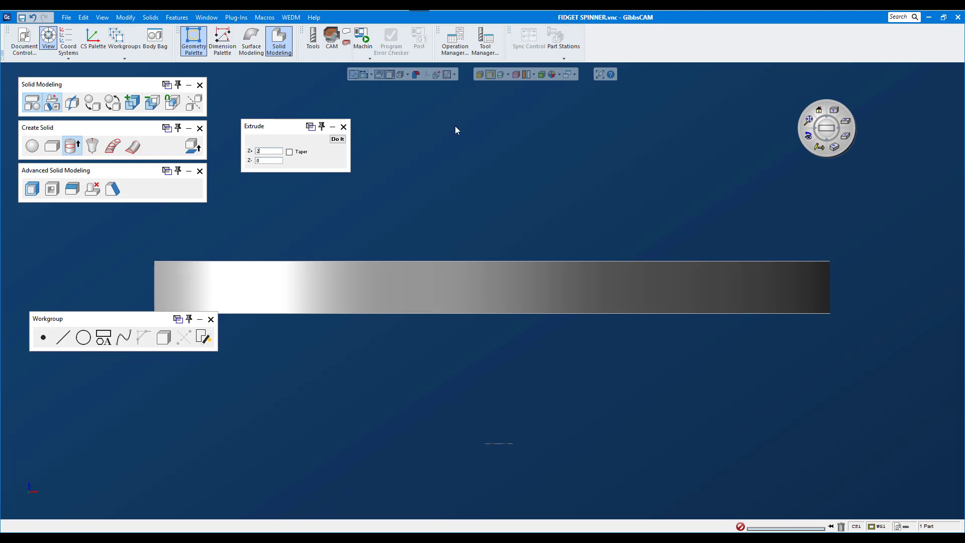
pyautogui.click(507, 74)
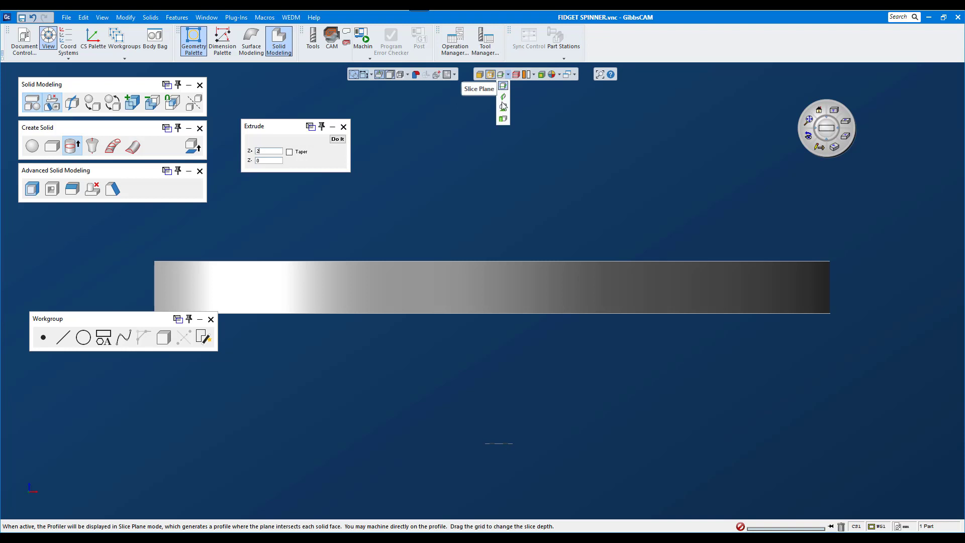
pyautogui.click(503, 87)
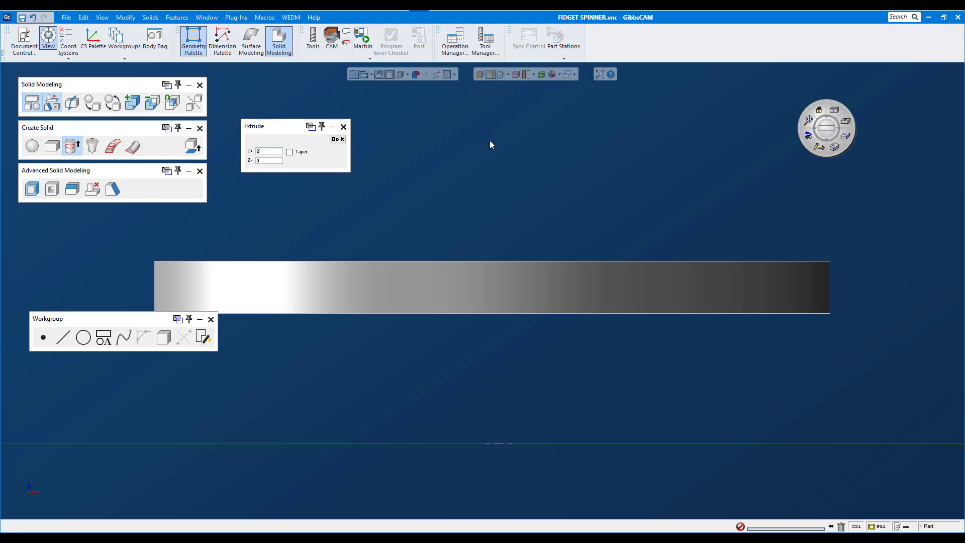
# Create a coordinate system named zx aligned to the XZ plane and close its windows.
pyautogui.click(69, 56)
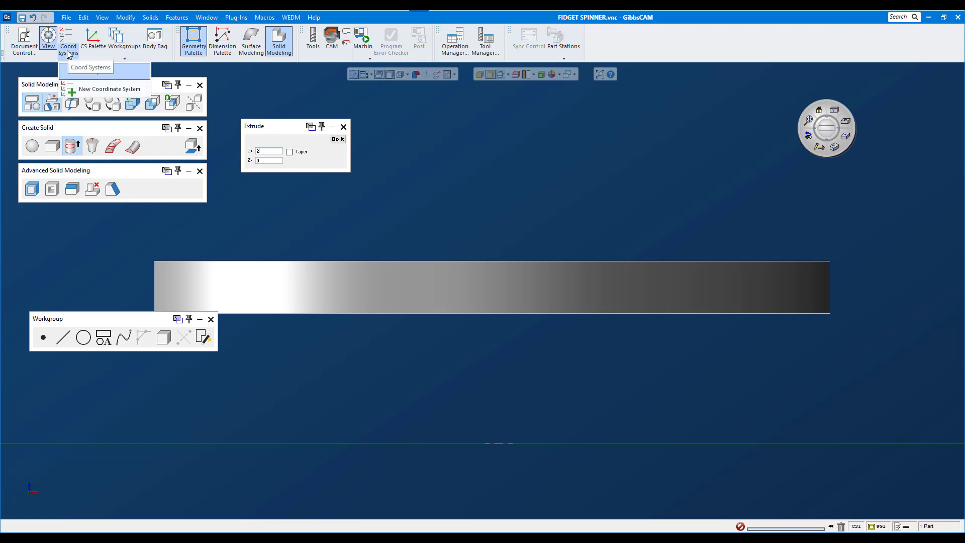
pyautogui.click(84, 90)
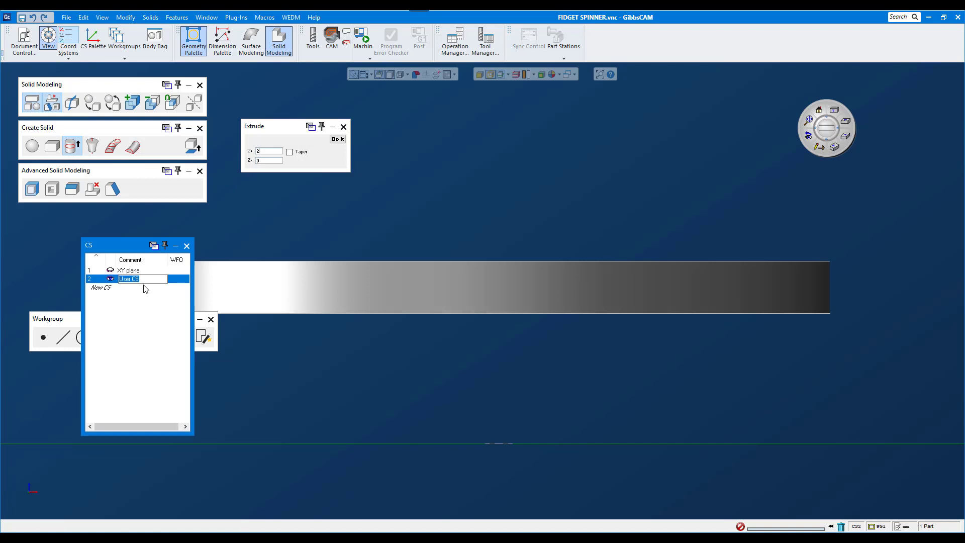
pyautogui.write('2')
pyautogui.press('Return')
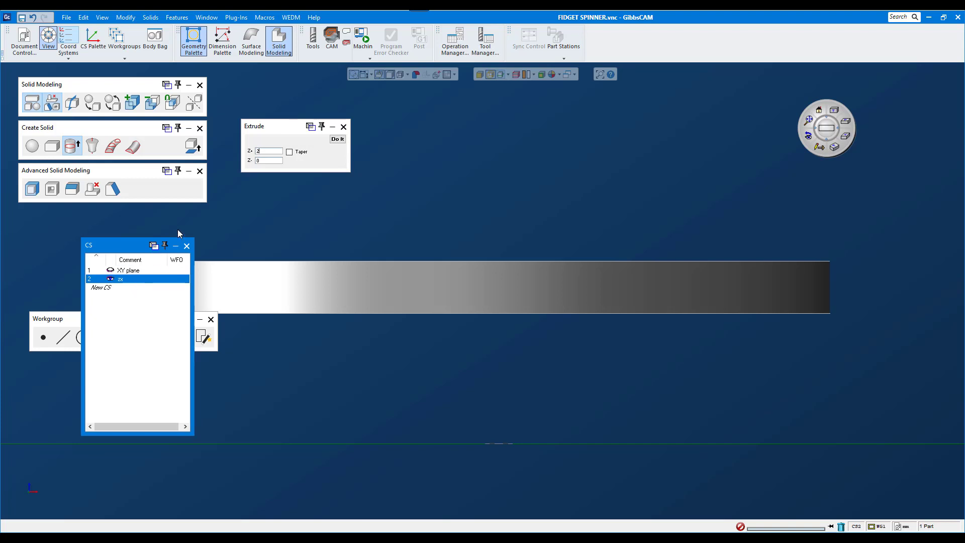
pyautogui.click(93, 38)
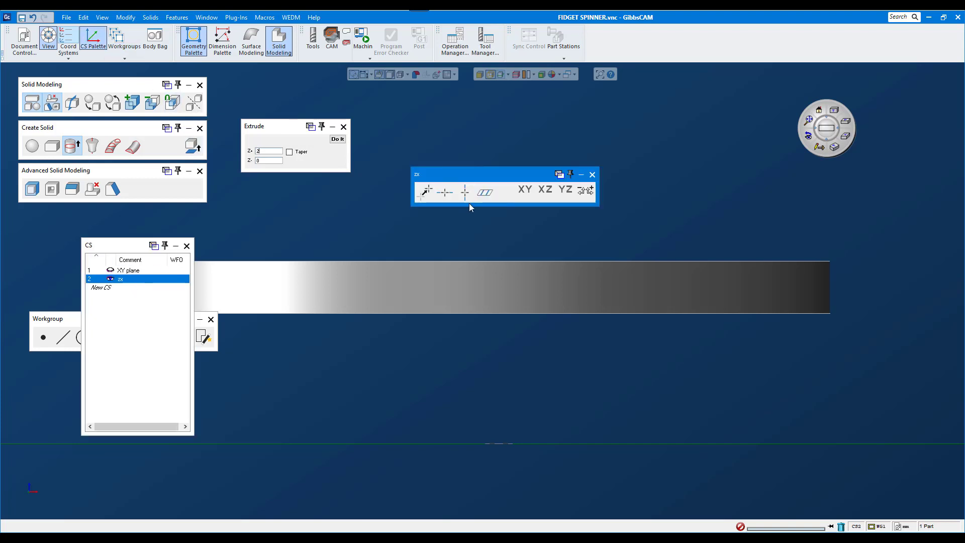
pyautogui.click(547, 194)
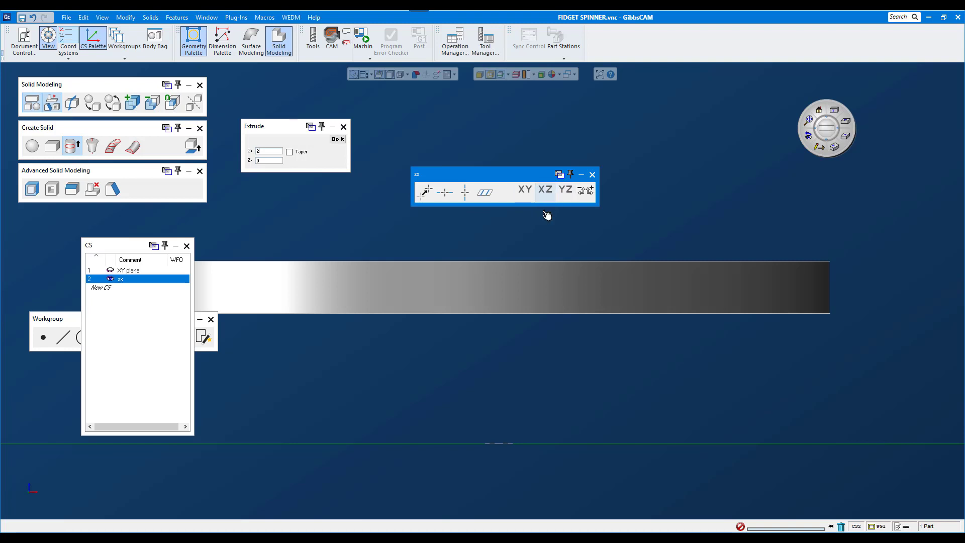
pyautogui.click(832, 150)
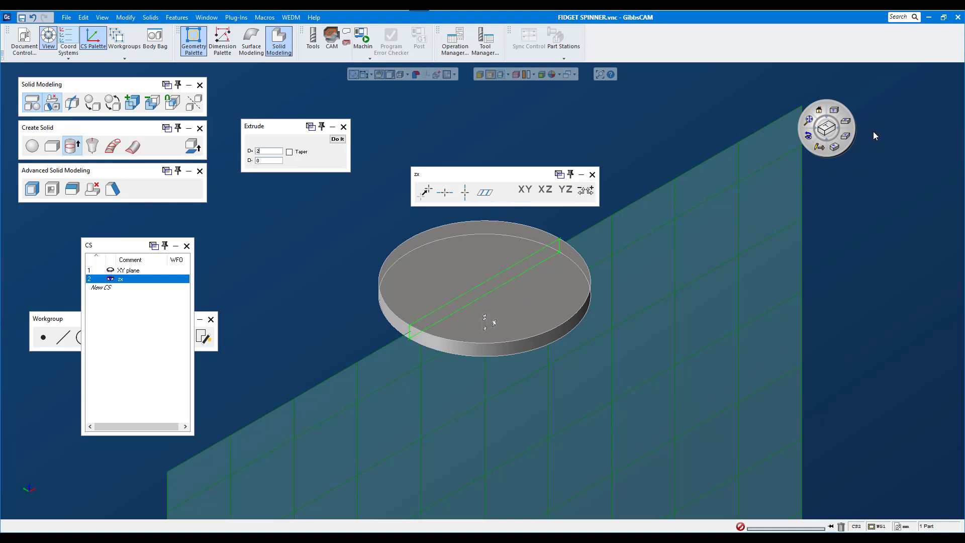
pyautogui.click(592, 175)
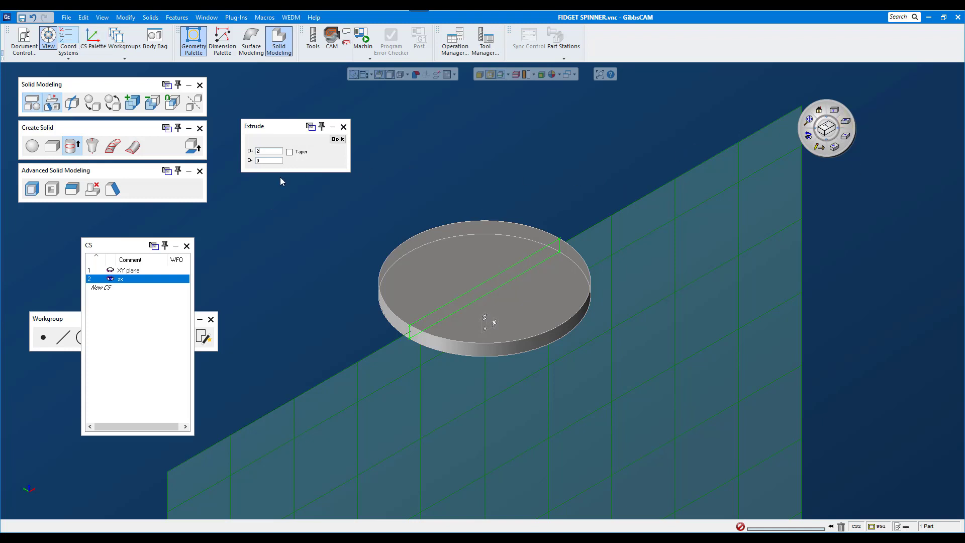
pyautogui.click(187, 245)
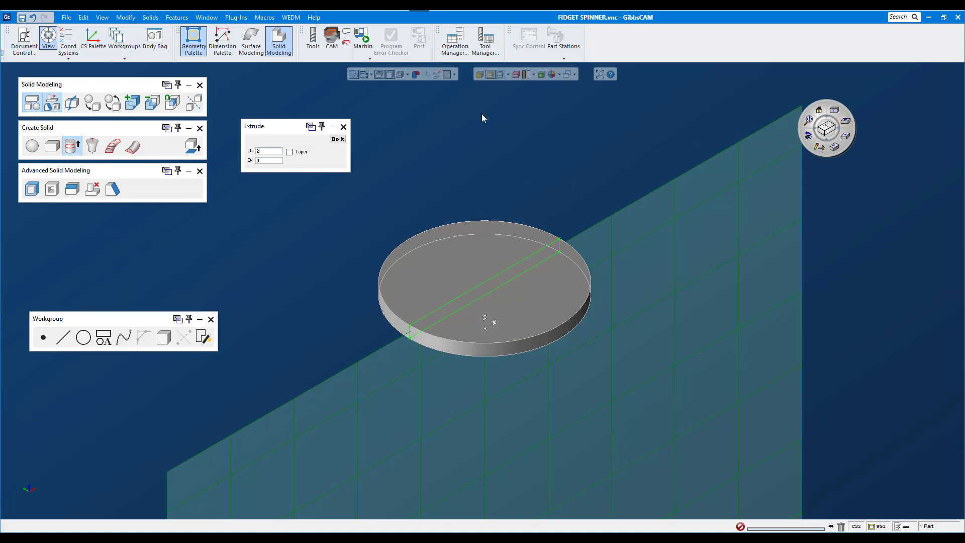
# Extract the disc's side outline as a rectangular profile with tolerance 0.
pyautogui.click(824, 117)
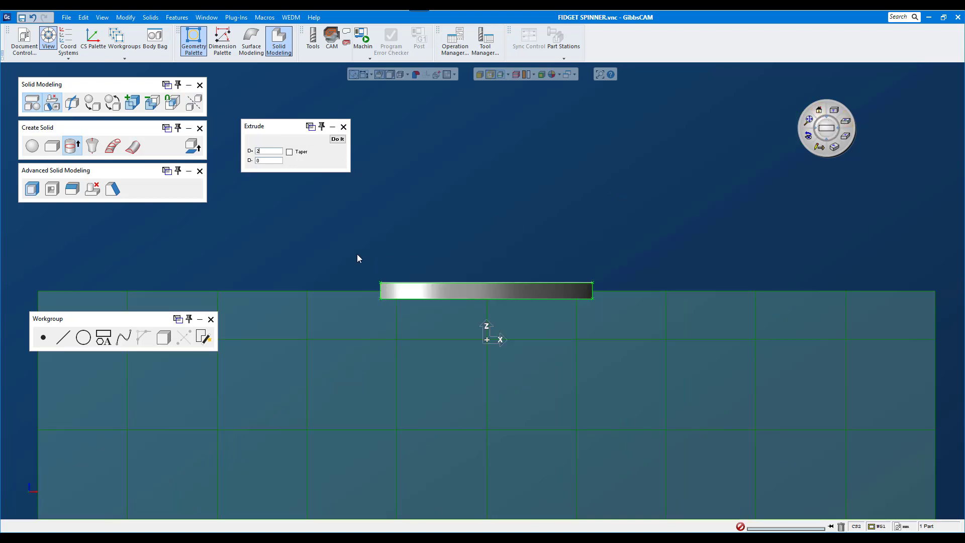
pyautogui.moveTo(355, 250); pyautogui.dragTo(639, 353)
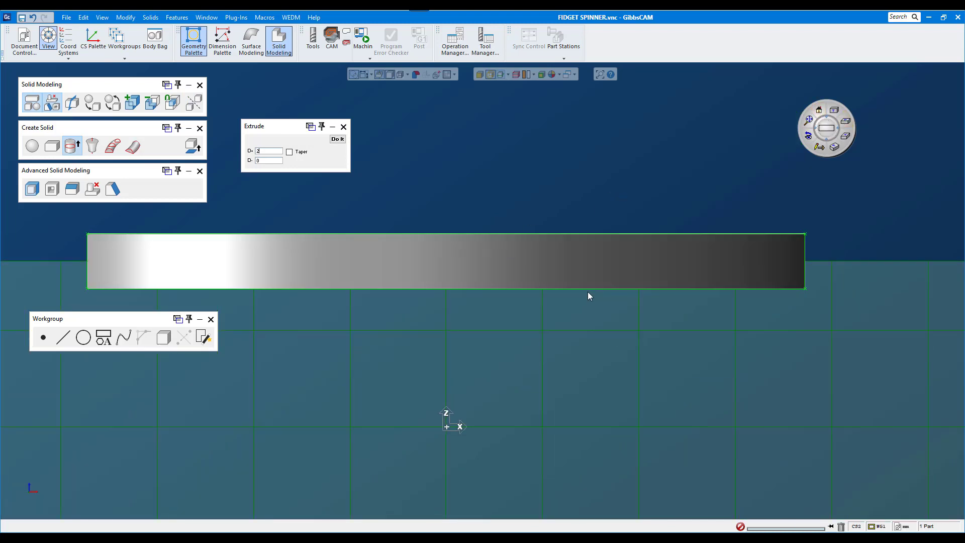
pyautogui.click(805, 247)
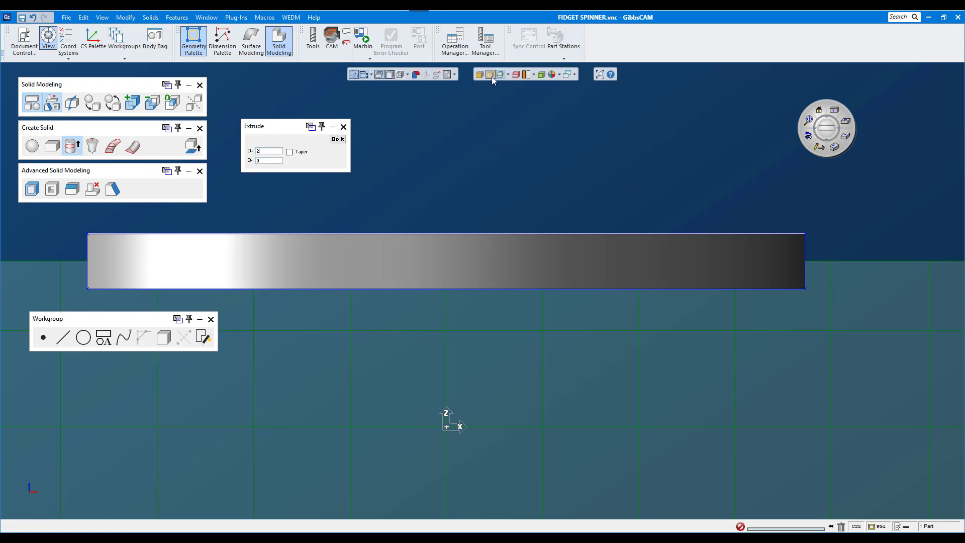
pyautogui.rightClick(805, 256)
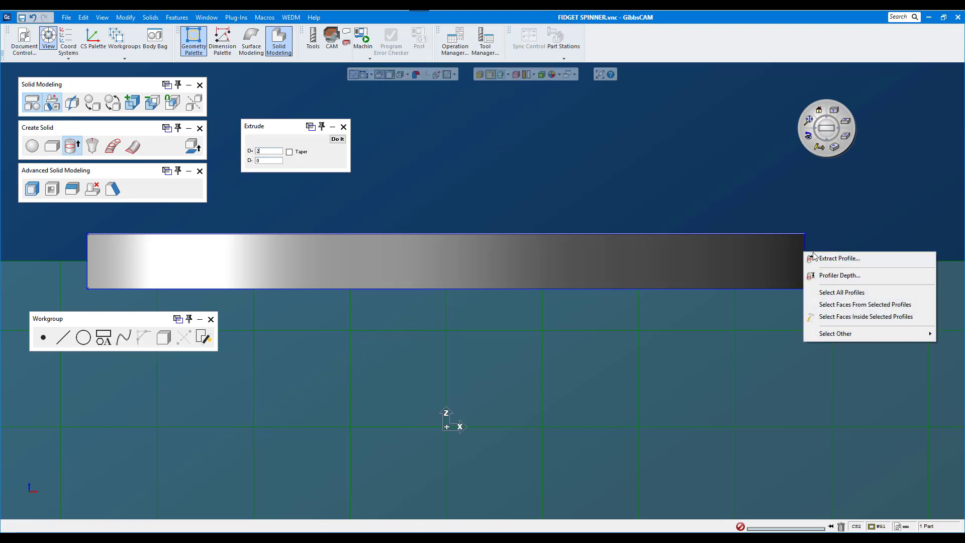
pyautogui.click(834, 259)
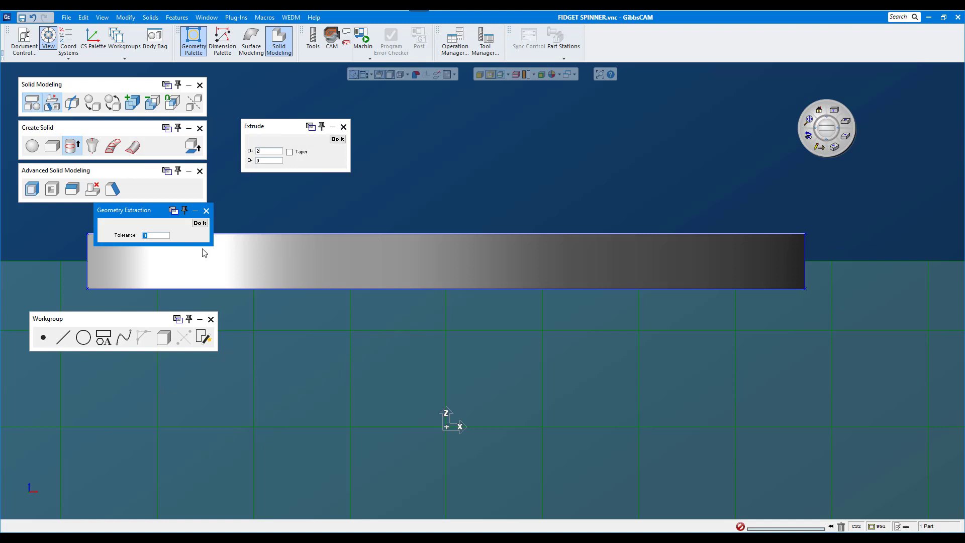
pyautogui.click(200, 223)
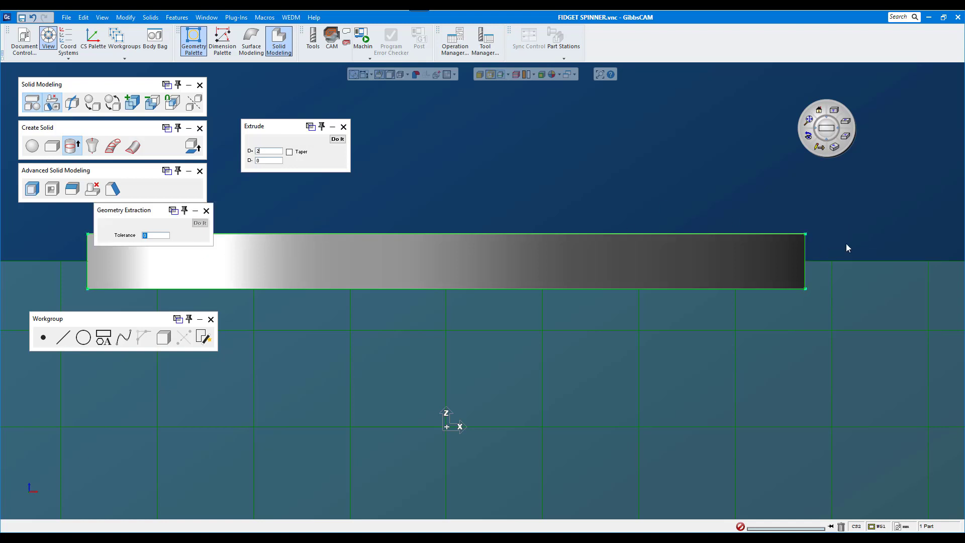
pyautogui.click(206, 210)
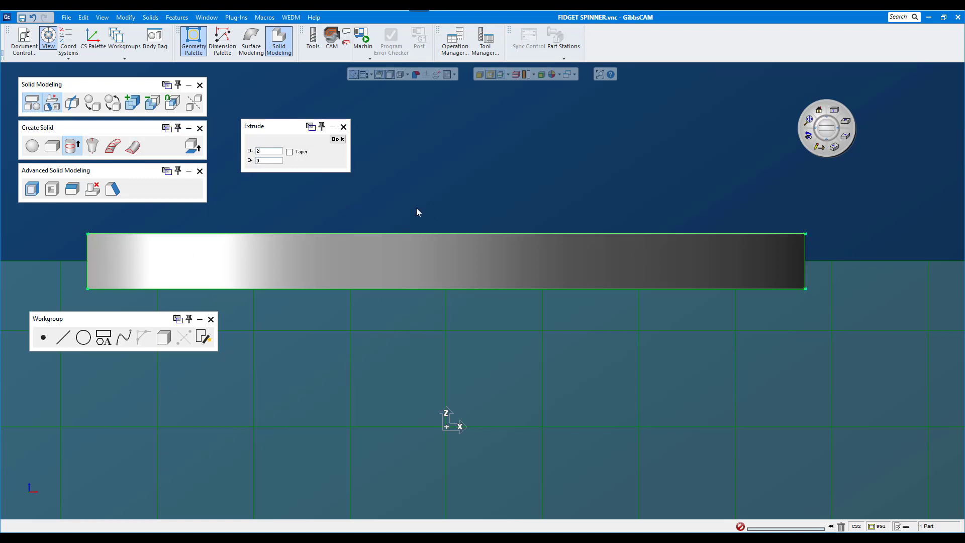
# Try a radius-90 circle through two points on the bar outline.
pyautogui.click(90, 341)
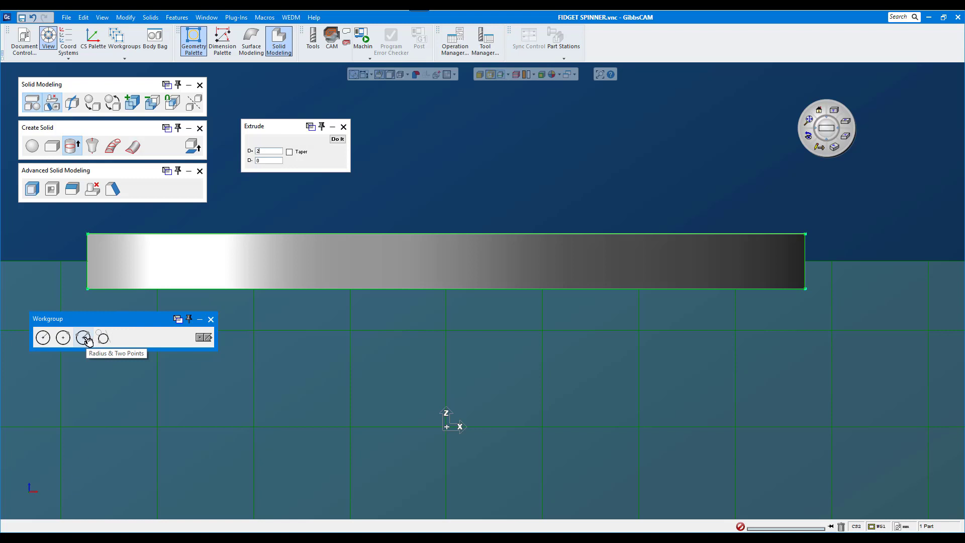
pyautogui.click(88, 341)
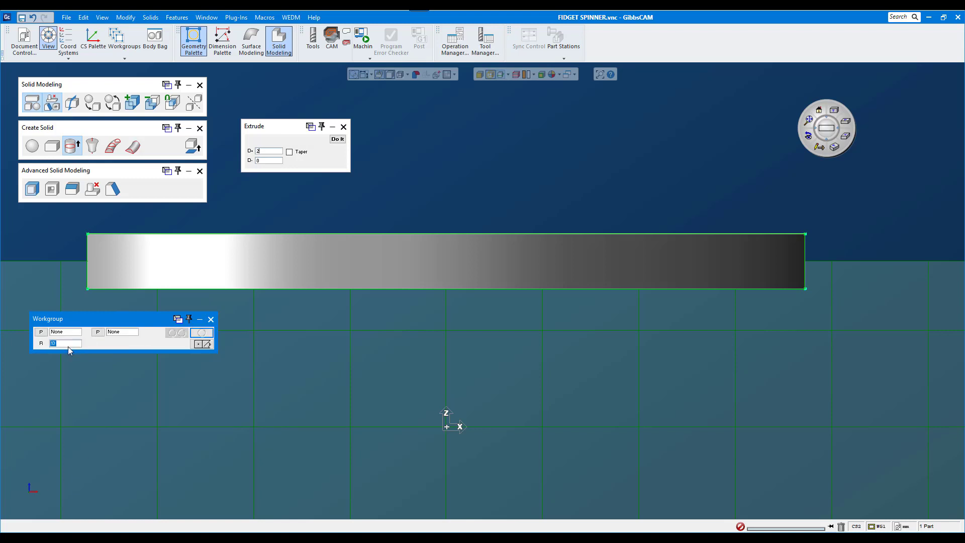
pyautogui.click(41, 332)
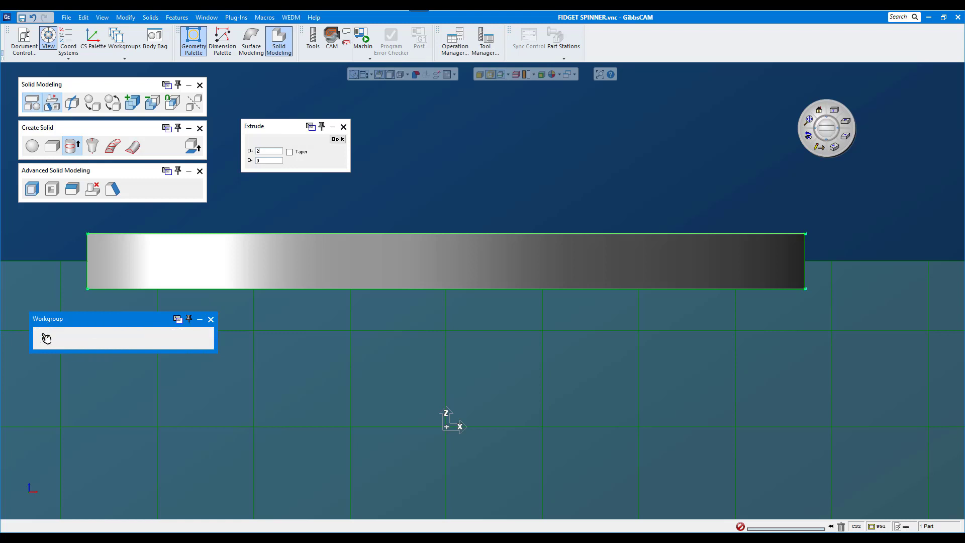
pyautogui.click(87, 234)
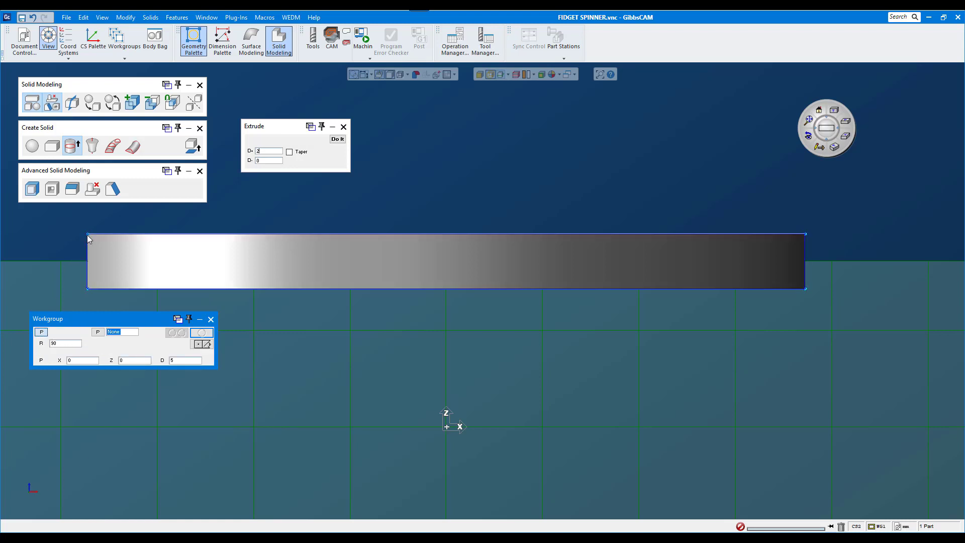
pyautogui.click(98, 332)
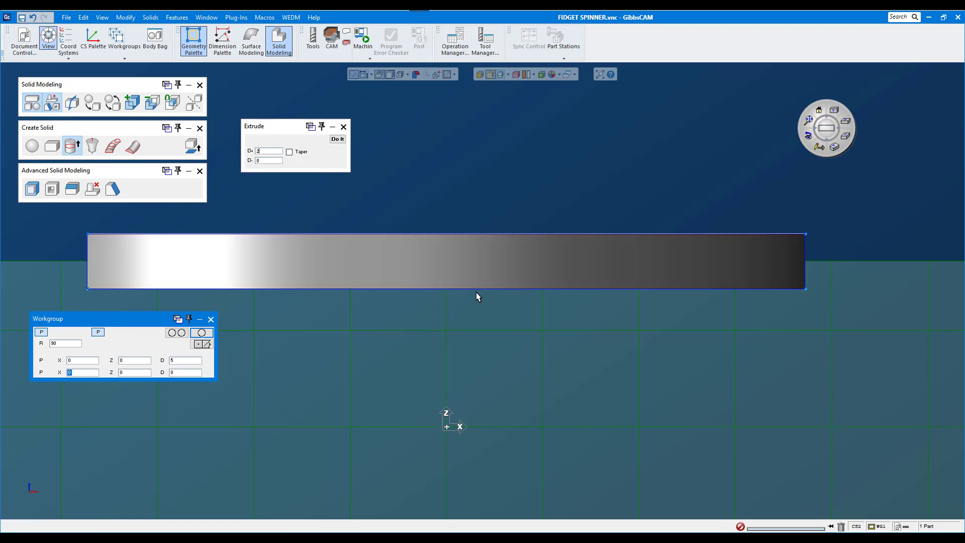
pyautogui.click(101, 334)
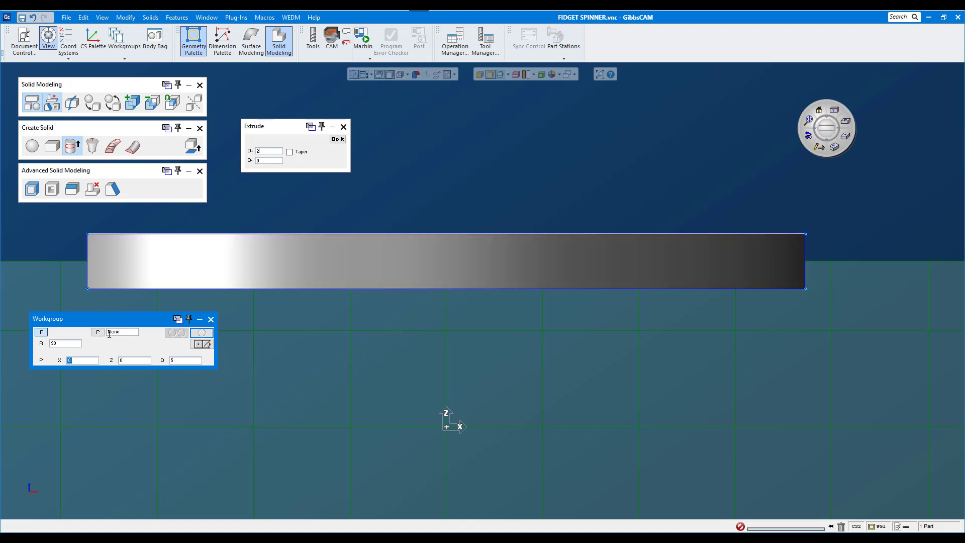
pyautogui.click(98, 333)
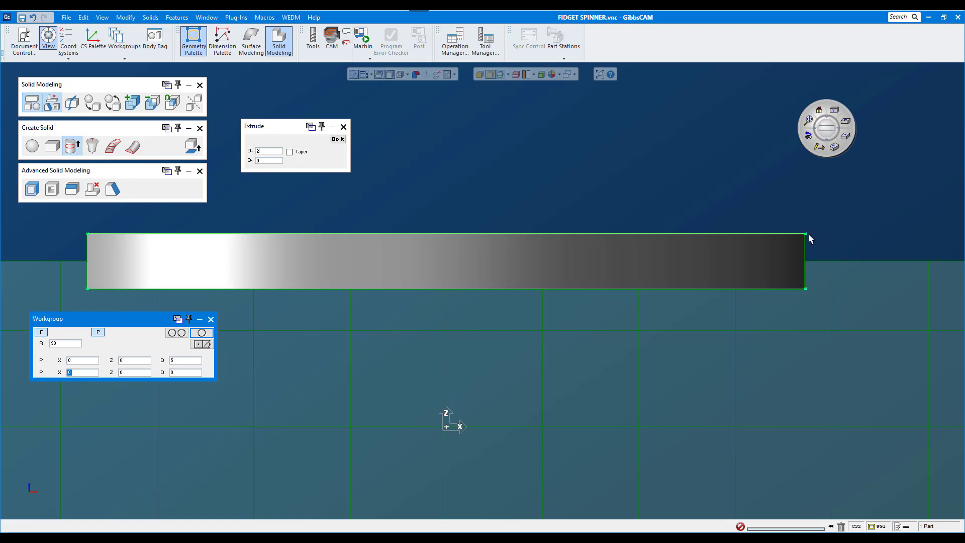
pyautogui.click(180, 335)
# Store the disc solid in the Body Bag as Extrude(6), leaving only its rectangular outline.
pyautogui.click(806, 238)
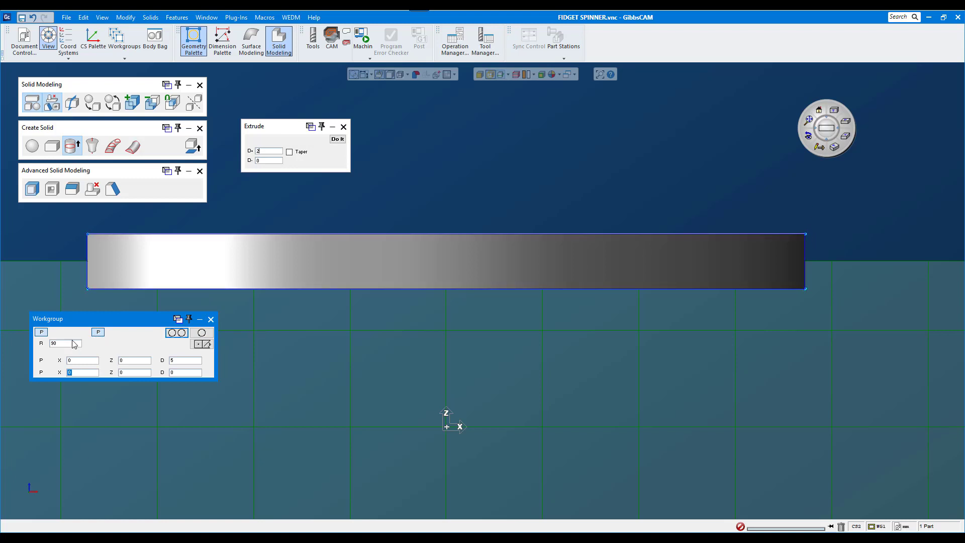
pyautogui.click(41, 332)
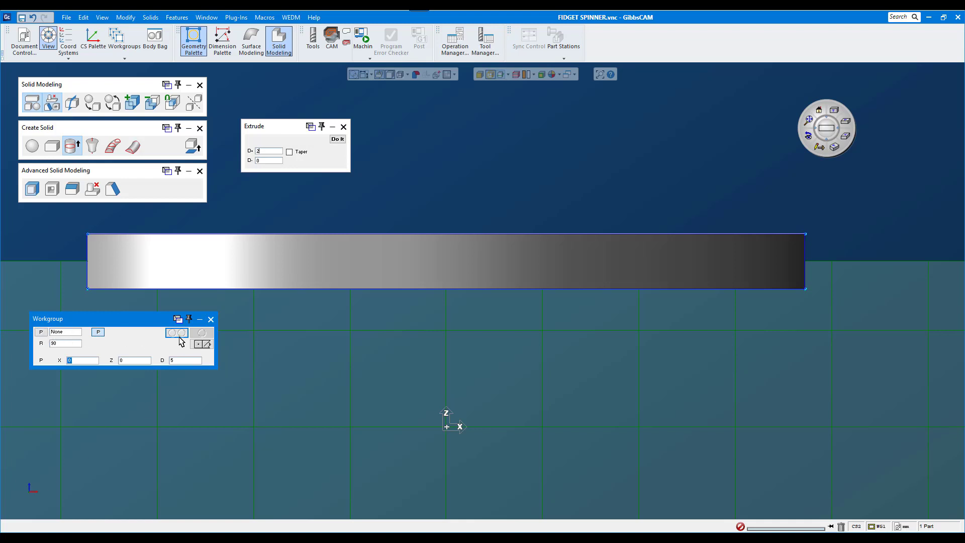
pyautogui.click(204, 344)
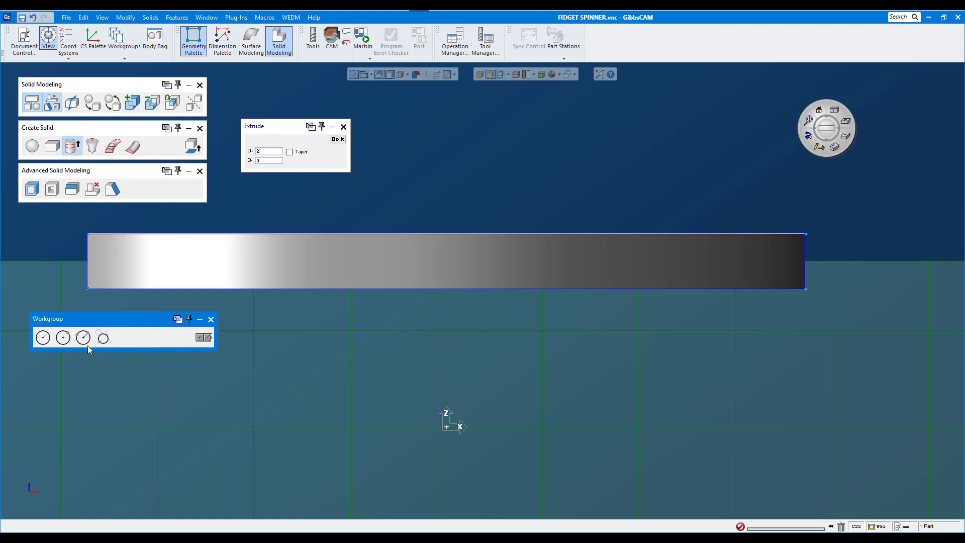
pyautogui.click(83, 337)
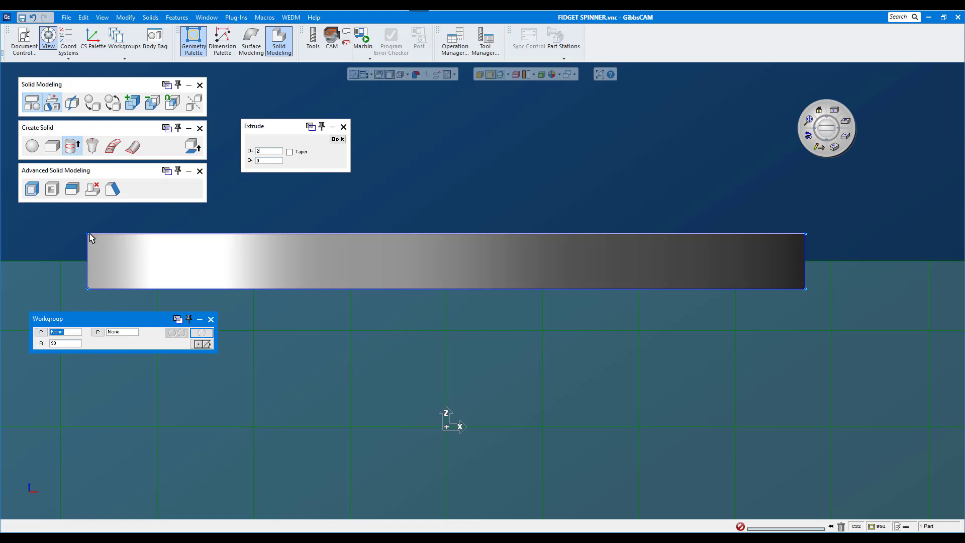
pyautogui.click(88, 234)
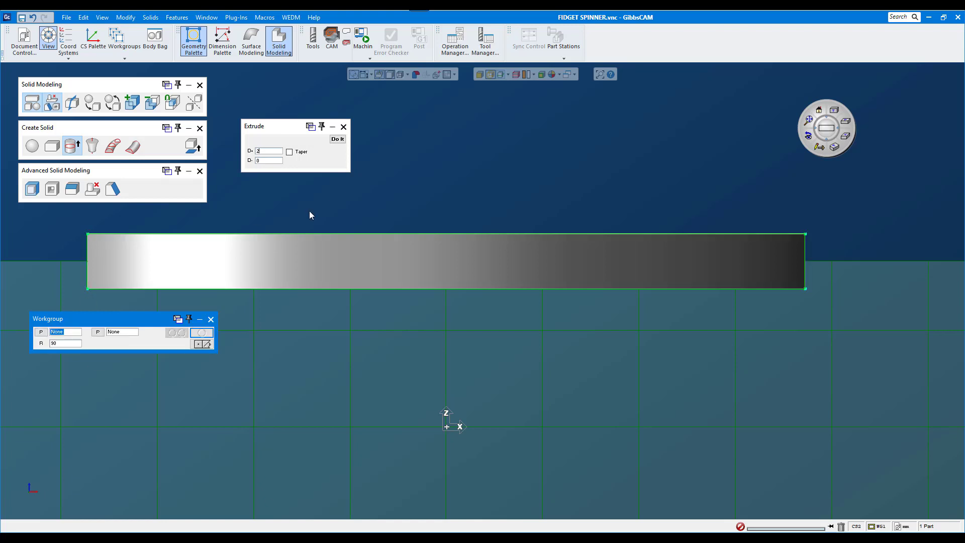
pyautogui.click(400, 258)
pyautogui.hotkey('ctrl', 'b')
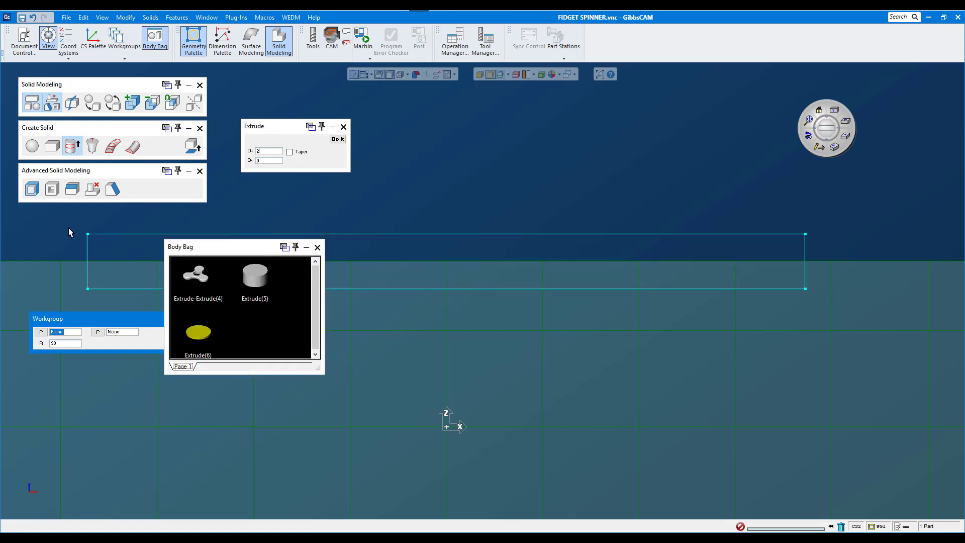
# Draw a radius-90 arc through the bar's top two corners, keeping the lower arc.
pyautogui.click(87, 234)
pyautogui.click(805, 234)
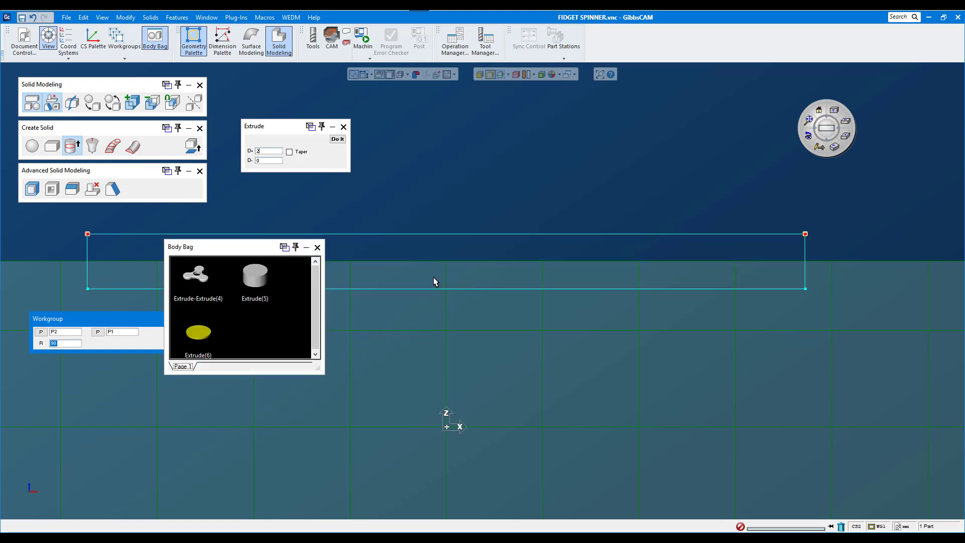
pyautogui.click(317, 247)
pyautogui.click(177, 333)
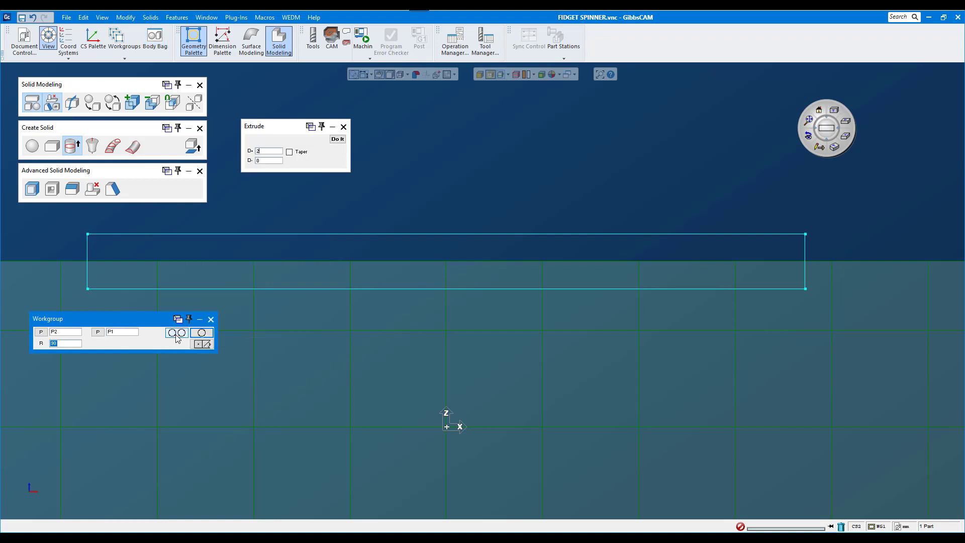
pyautogui.click(434, 259)
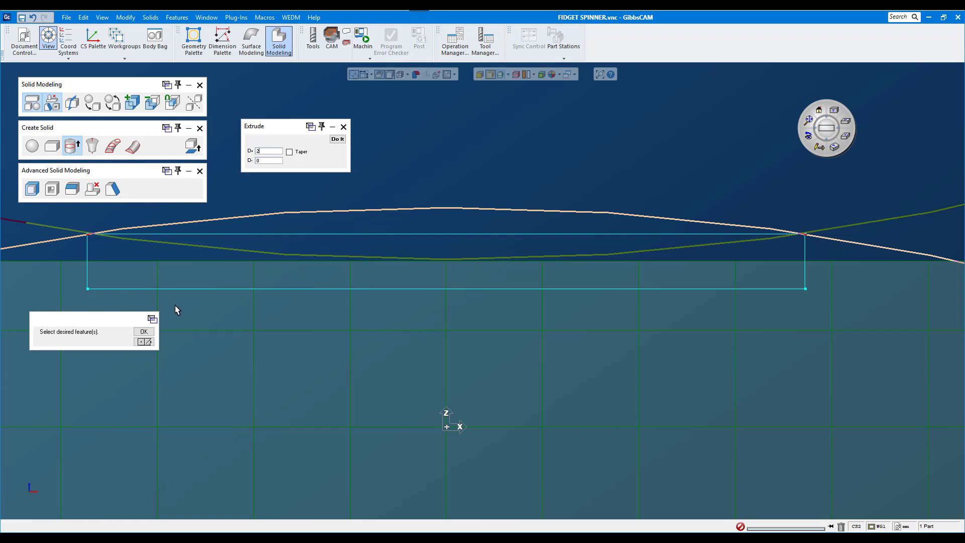
pyautogui.click(144, 331)
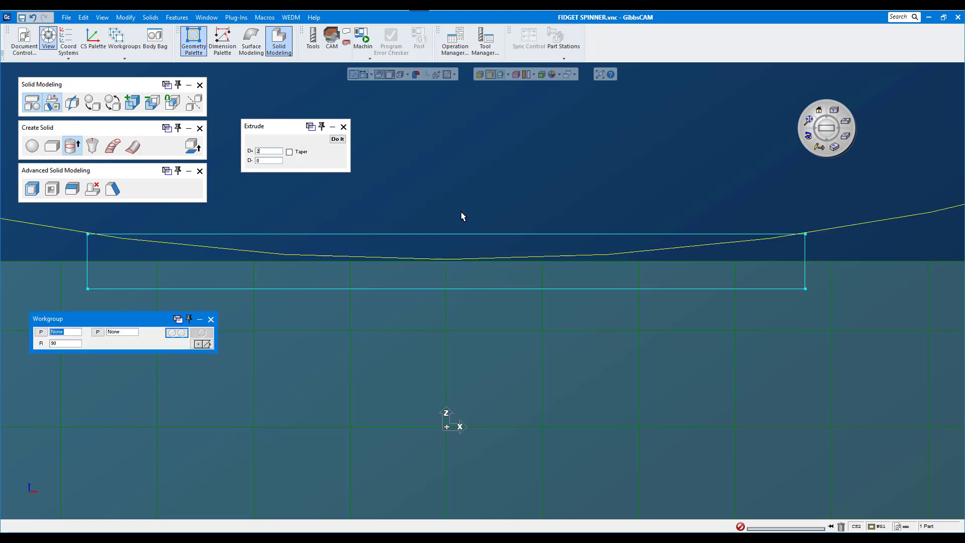
pyautogui.click(807, 123)
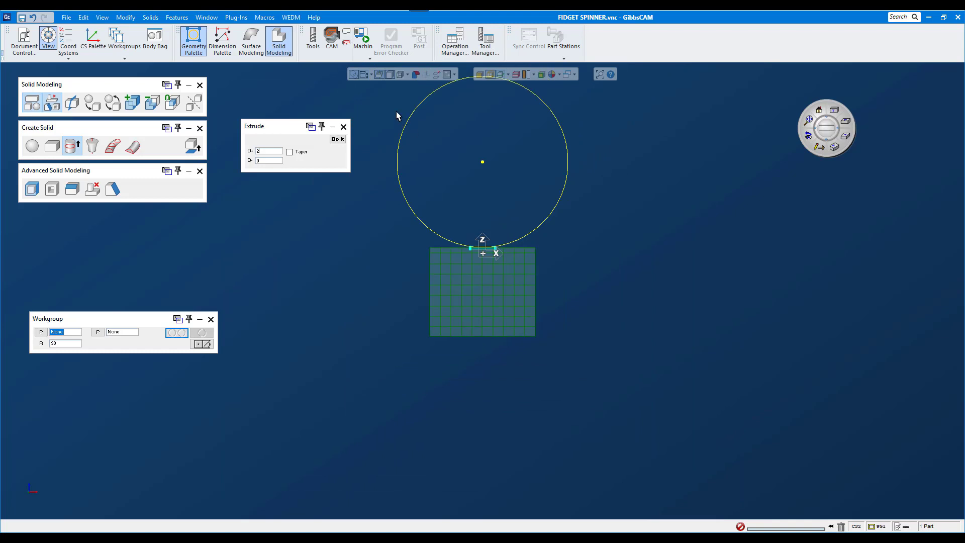
# Add a point dimension on the large circle's centre reading X 0.000, Z 96.056, D 0.000.
pyautogui.moveTo(396, 103); pyautogui.dragTo(568, 271)
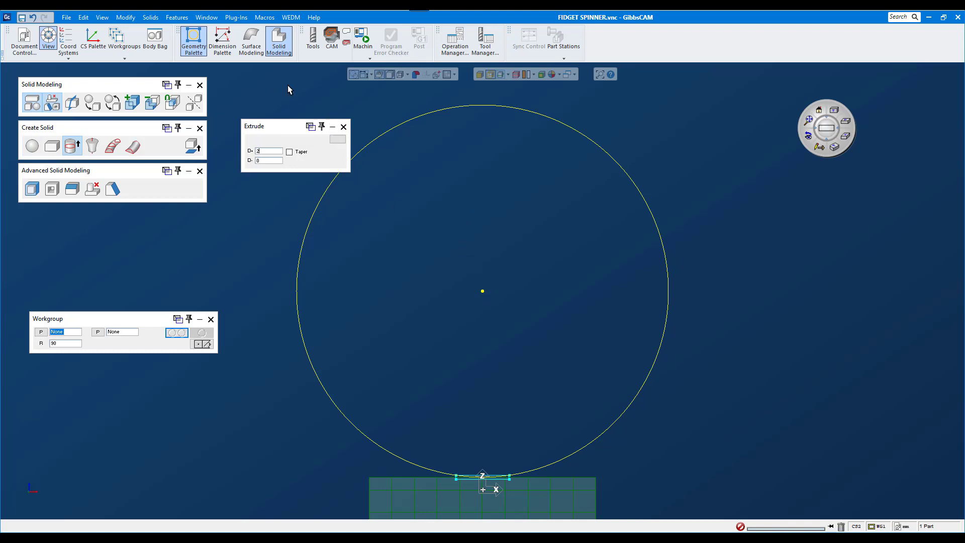
pyautogui.click(231, 50)
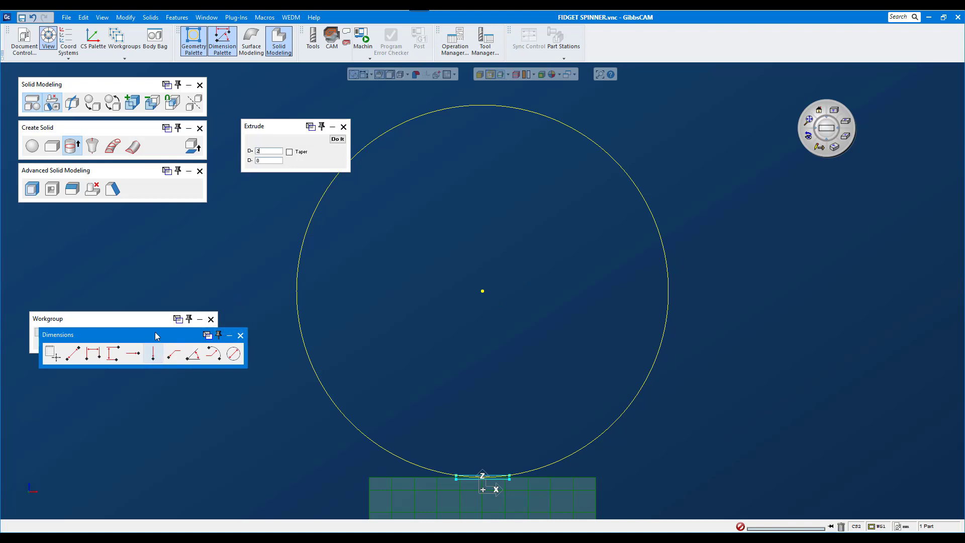
pyautogui.moveTo(157, 335); pyautogui.dragTo(260, 237)
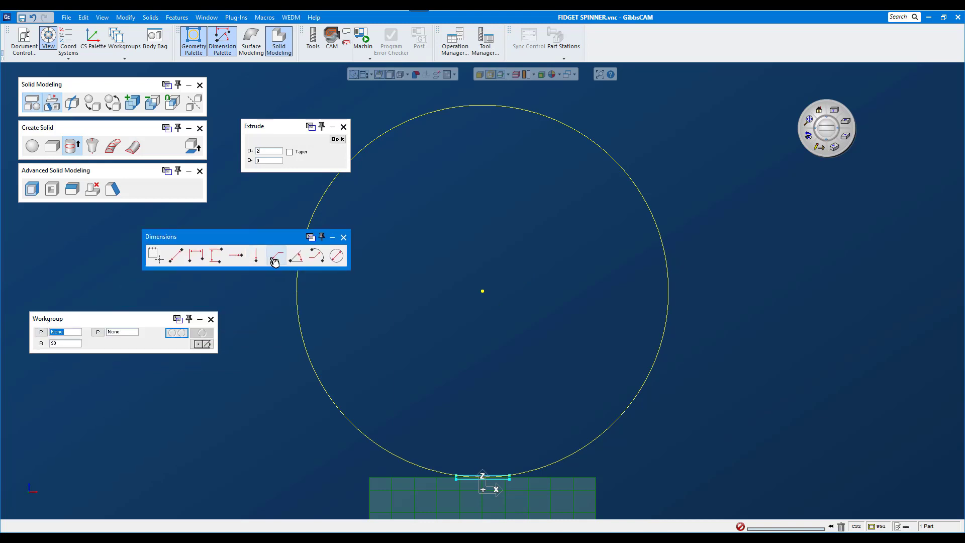
pyautogui.click(275, 257)
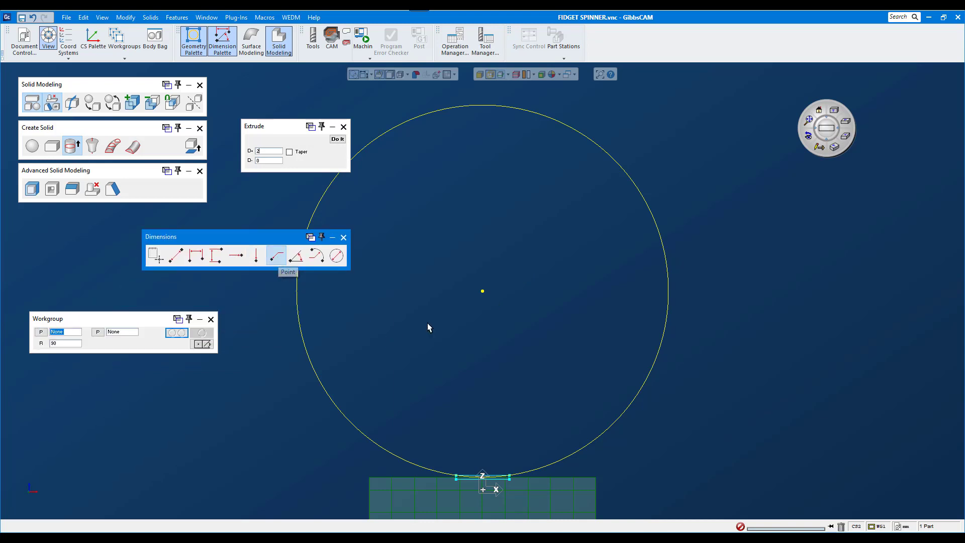
pyautogui.click(483, 292)
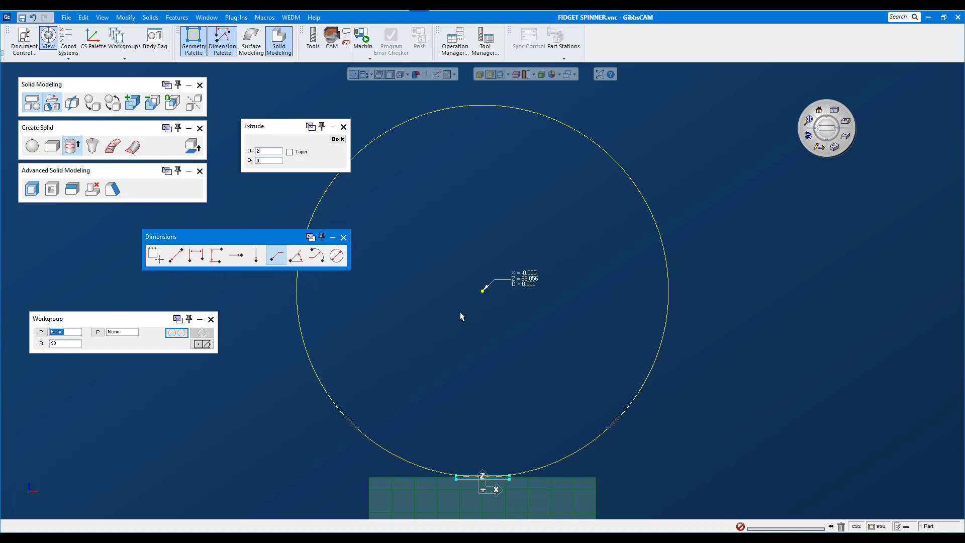
pyautogui.click(343, 237)
pyautogui.scroll(5, 555, 286)
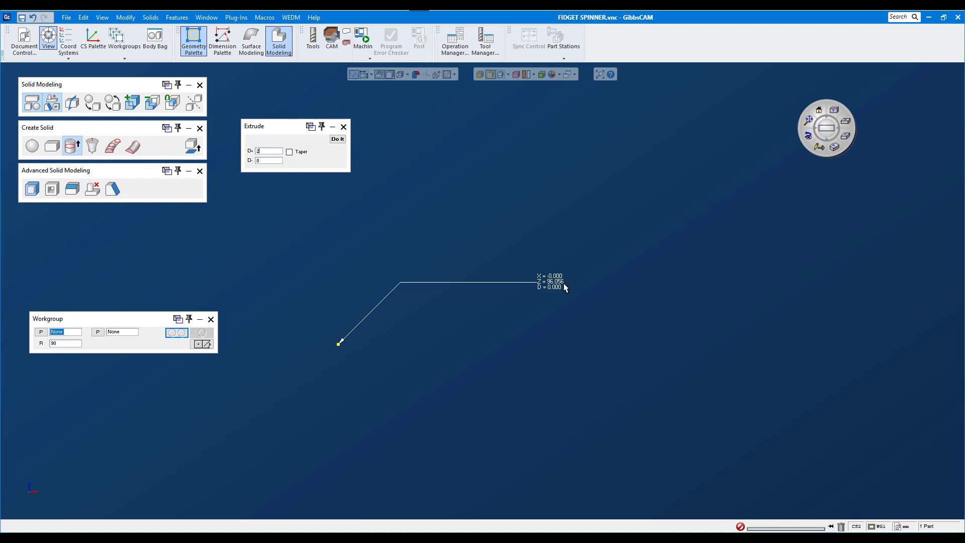
# Create a radius-90 sphere centred at Z 96.056.
pyautogui.click(32, 145)
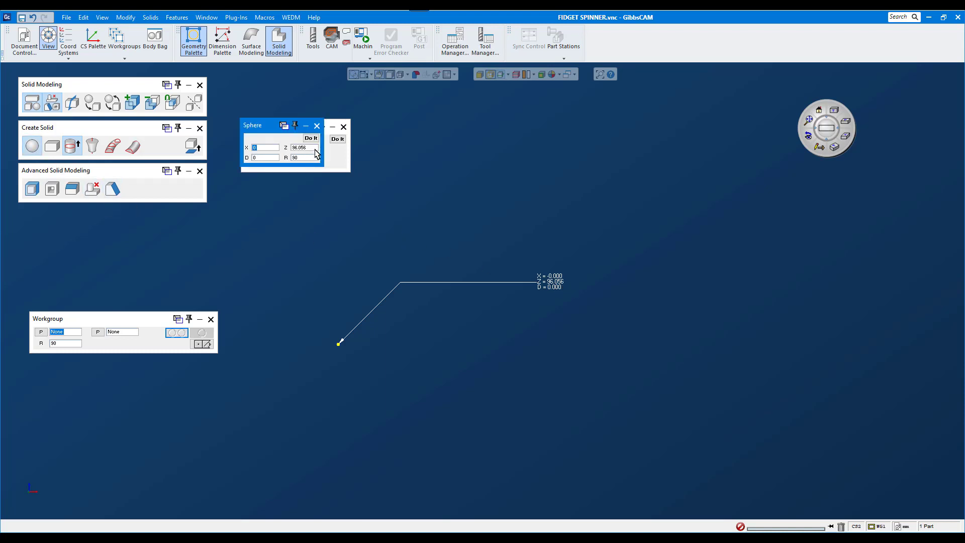
pyautogui.click(306, 147)
pyautogui.write('9')
pyautogui.write('56')
pyautogui.press('Return')
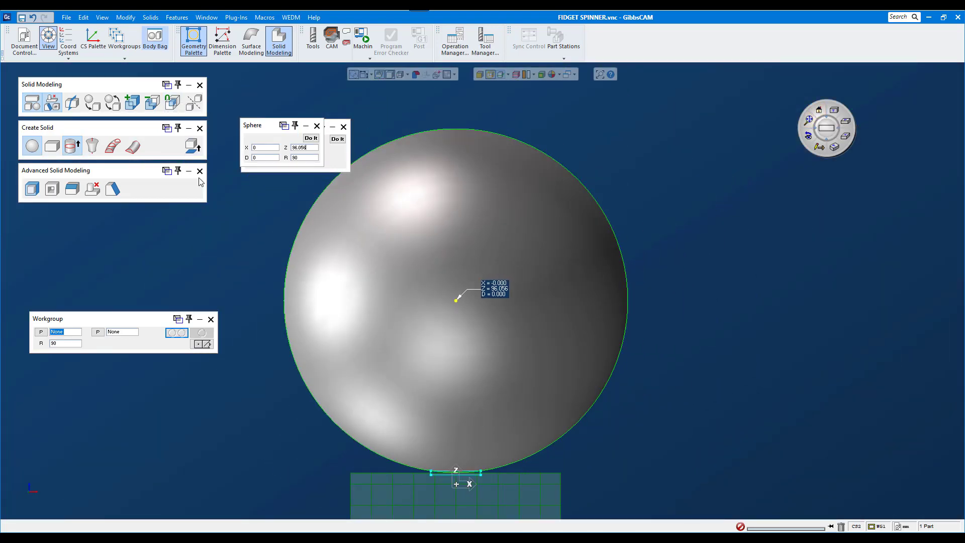
# Restore the Extrude(6) disc from the Body Bag beneath the sphere.
pyautogui.click(154, 39)
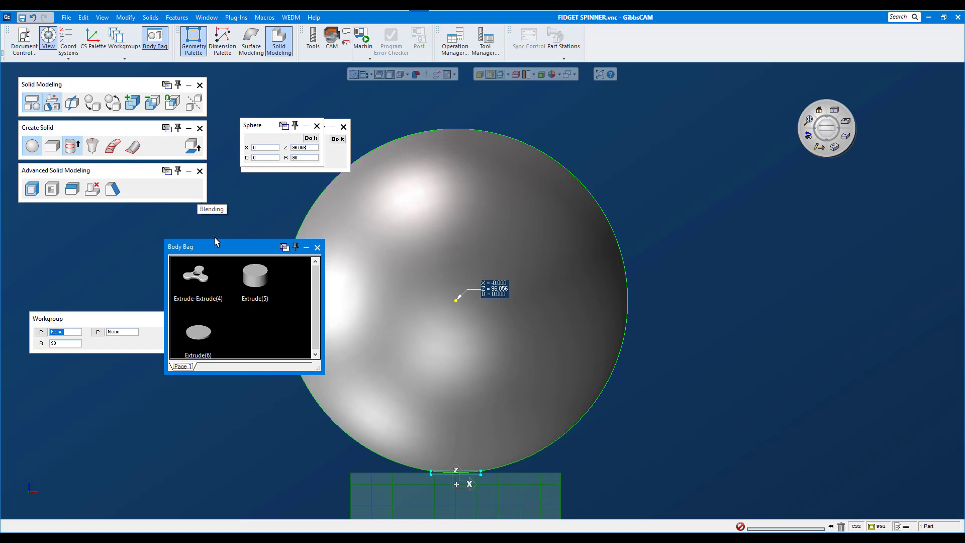
pyautogui.doubleClick(198, 333)
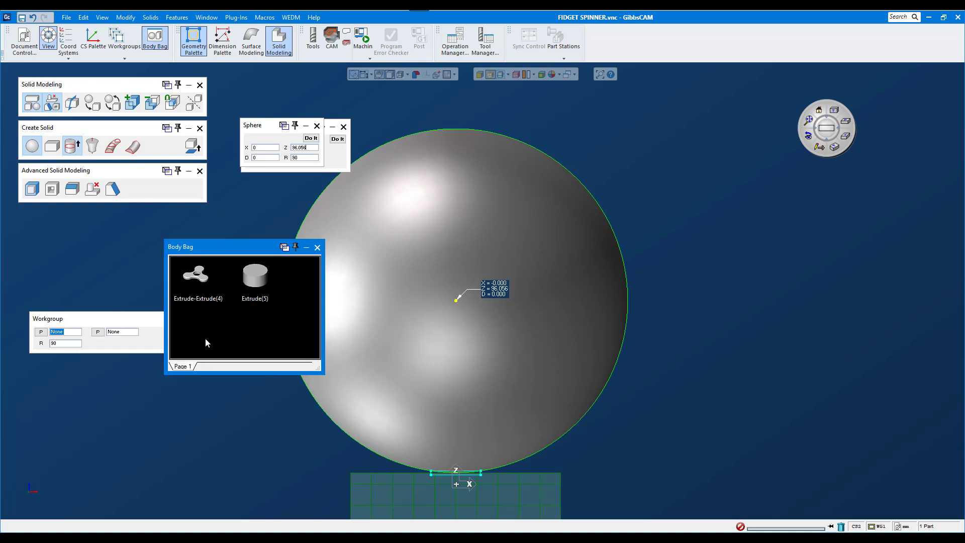
pyautogui.click(589, 465)
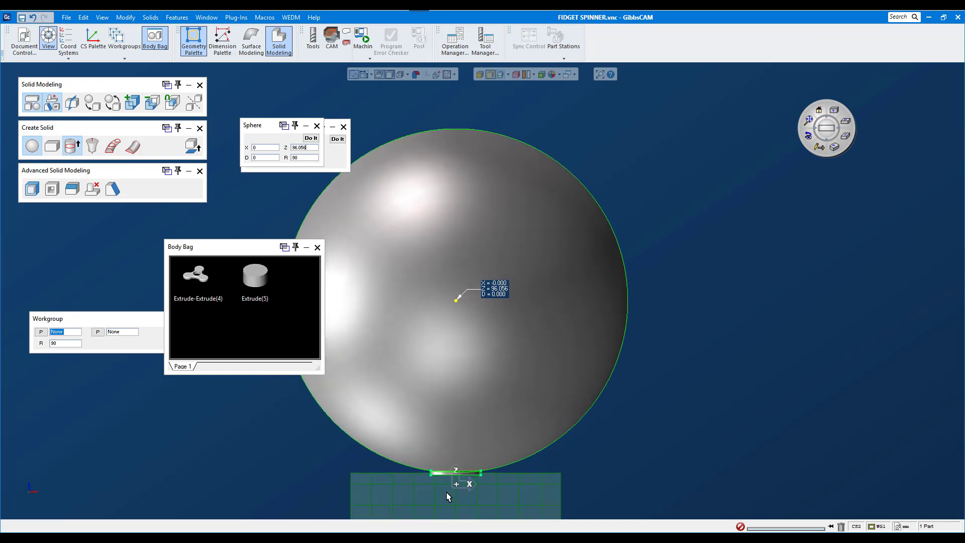
pyautogui.moveTo(400, 417); pyautogui.dragTo(502, 503)
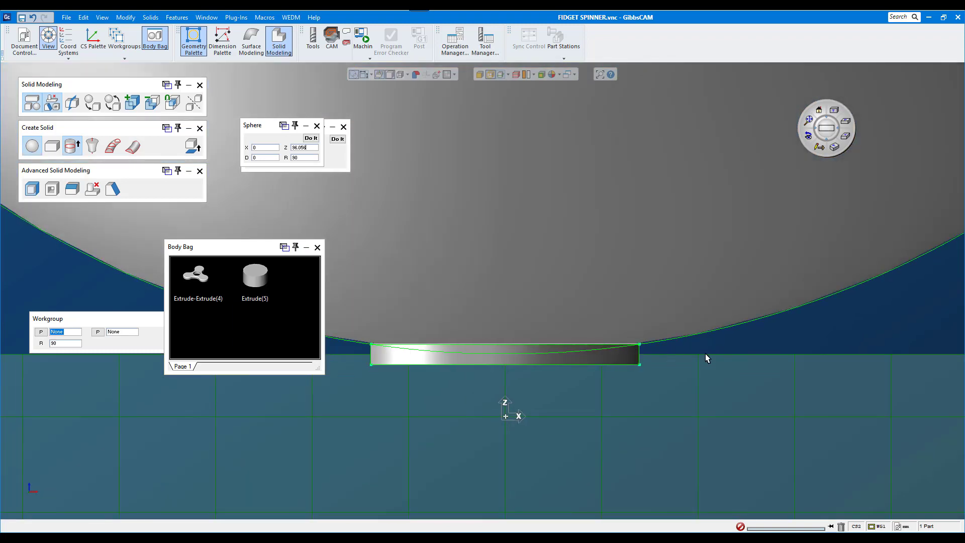
# Subtract the sphere from the thin disc, leaving a dished top, then close the Body Bag.
pyautogui.click(626, 358)
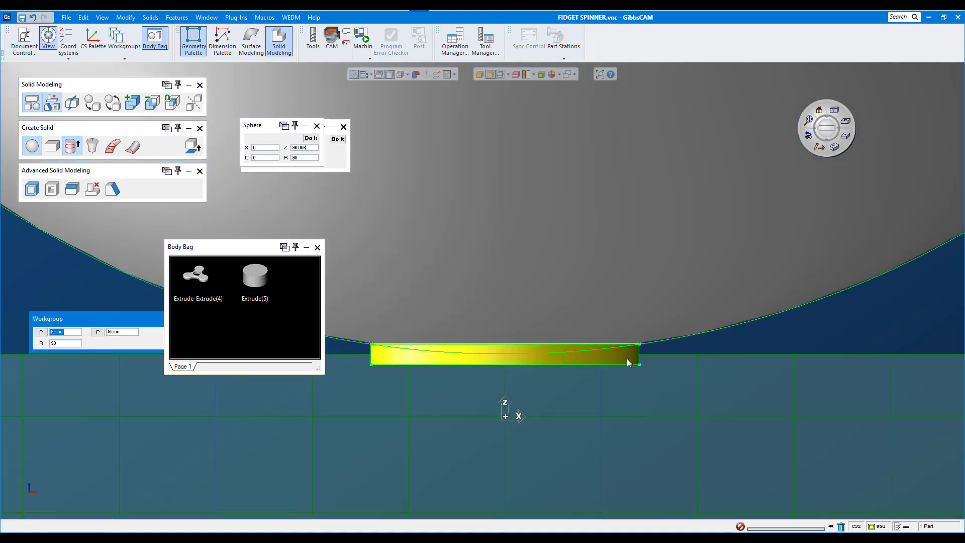
pyautogui.keyDown('shift'); pyautogui.click(647, 312); pyautogui.keyUp('shift')
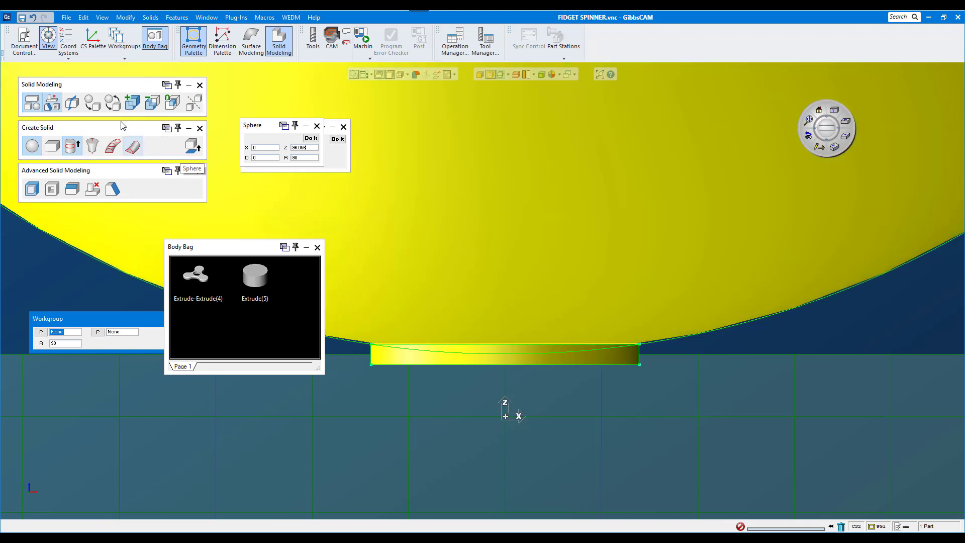
pyautogui.click(155, 108)
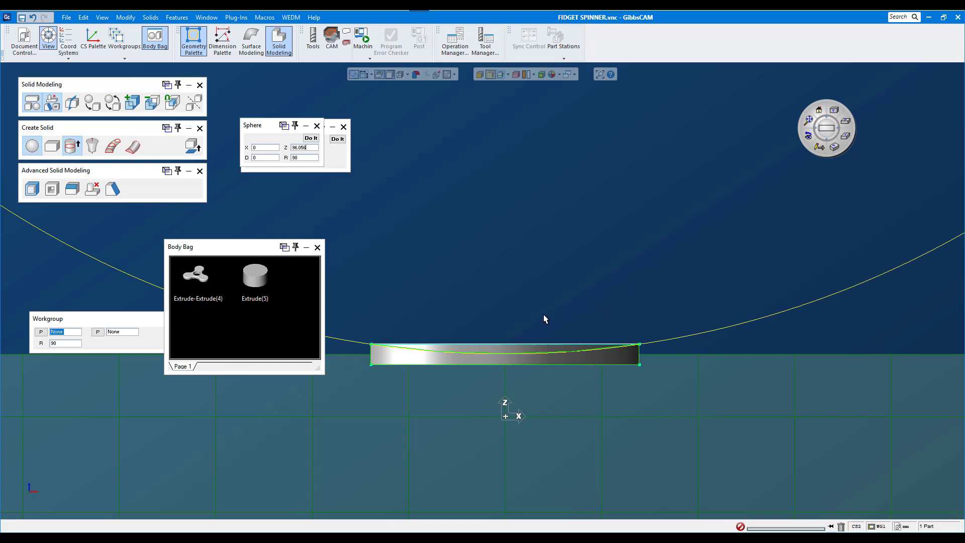
pyautogui.moveTo(544, 315); pyautogui.dragTo(704, 348, button='middle')
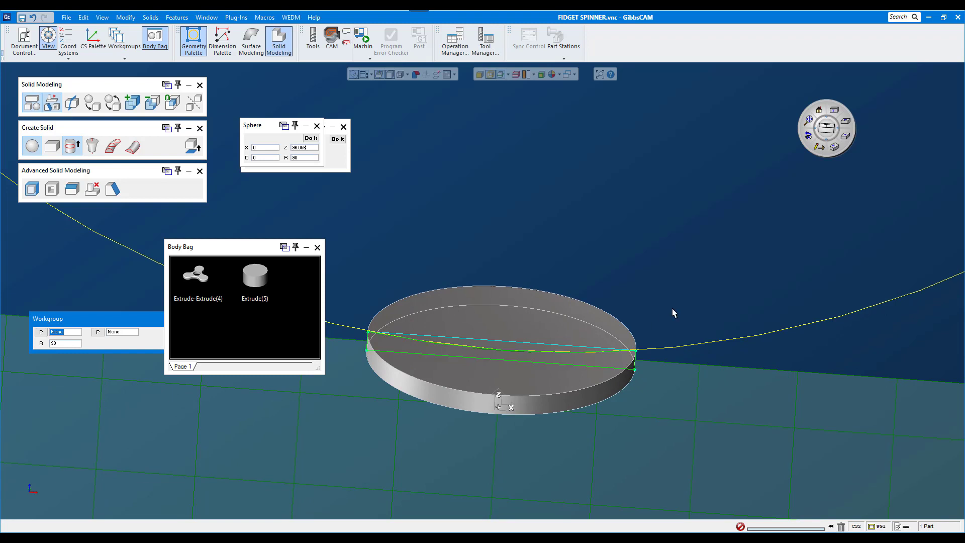
pyautogui.press('BackSpace')
pyautogui.click(317, 247)
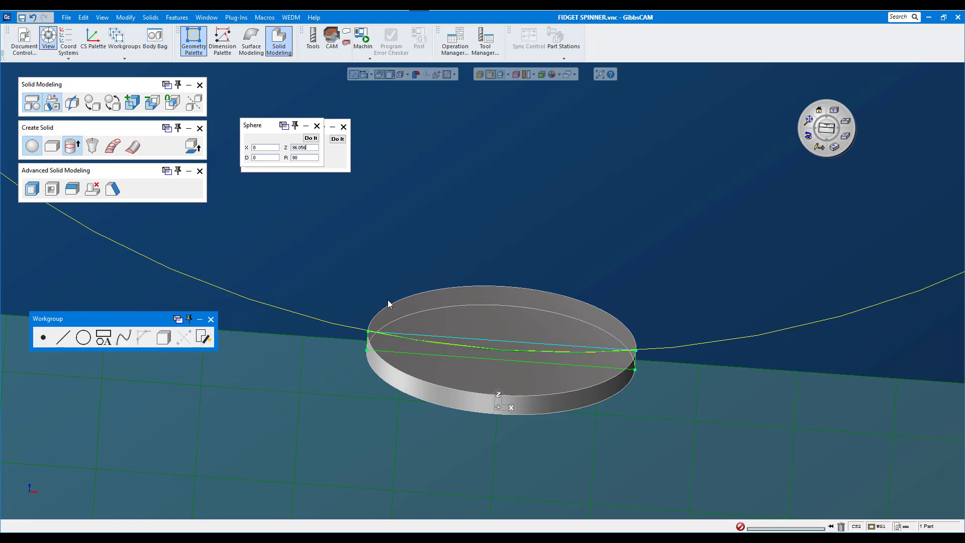
# Delete the leftover construction circle and hide the grid.
pyautogui.click(313, 320)
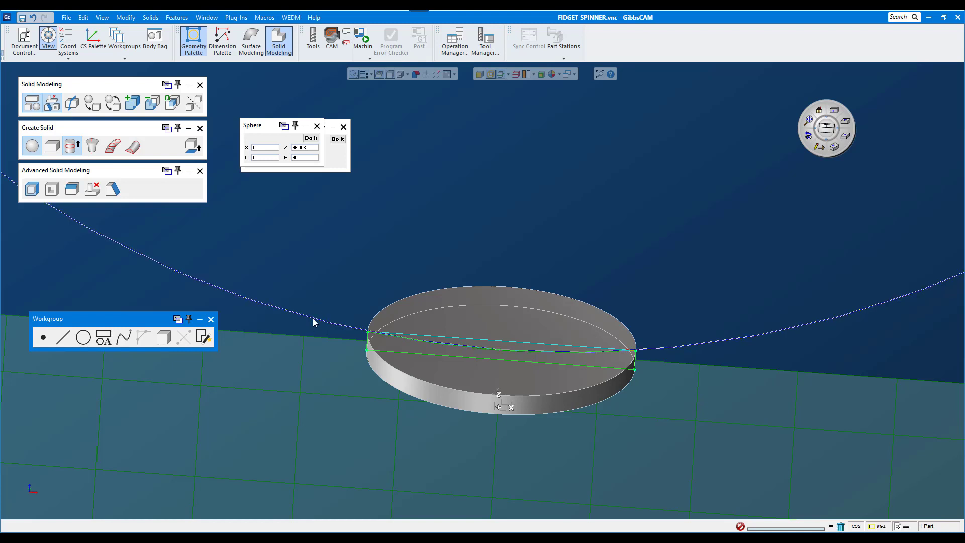
pyautogui.press('Delete')
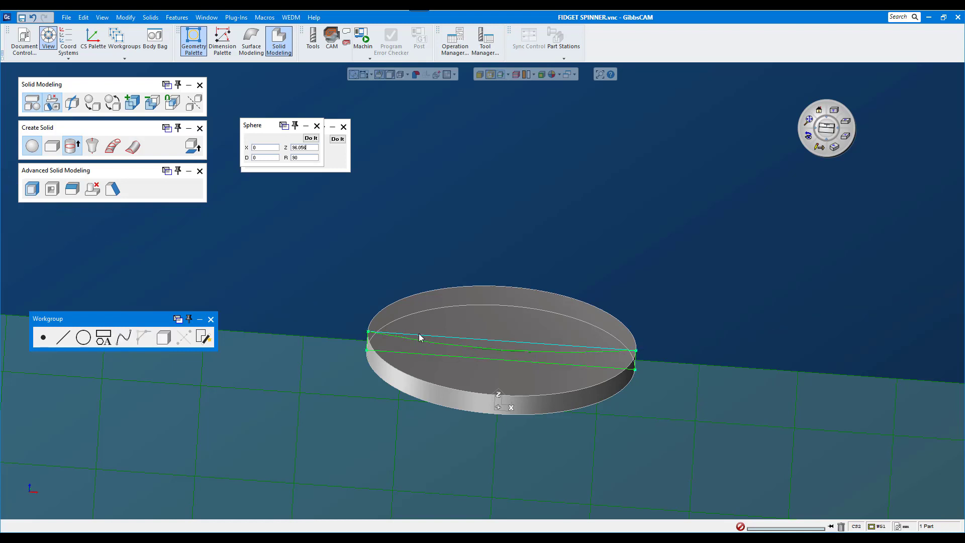
pyautogui.click(419, 339)
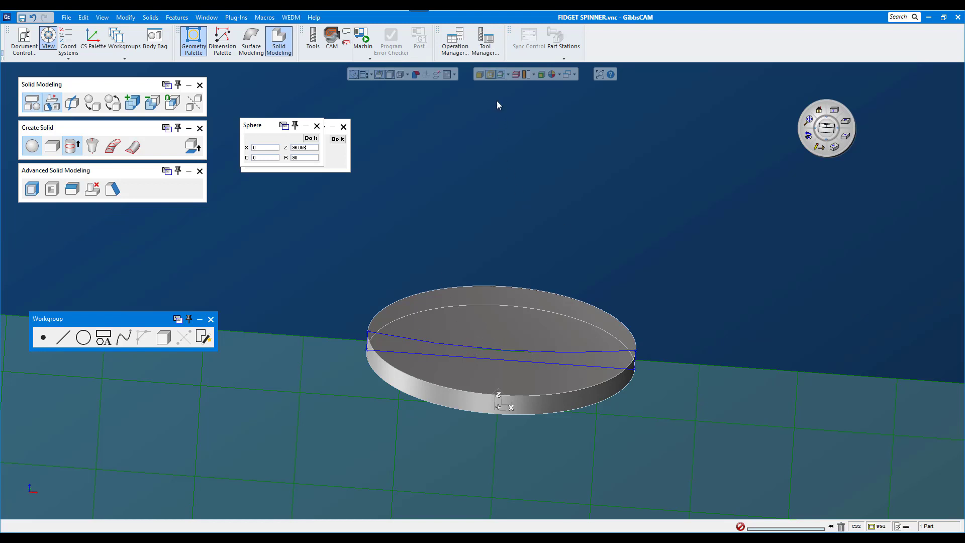
pyautogui.click(510, 76)
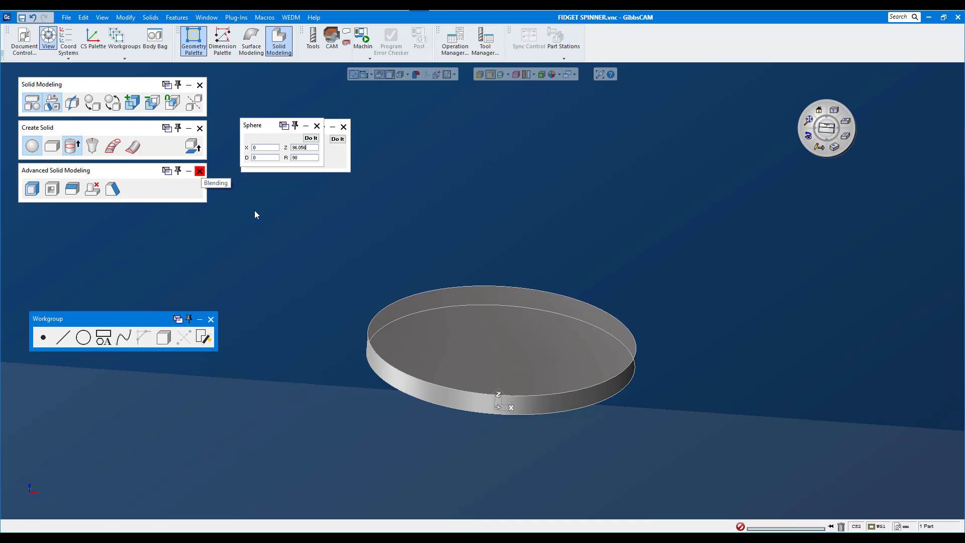
# Make the XY plane the active coordinate system.
pyautogui.click(71, 49)
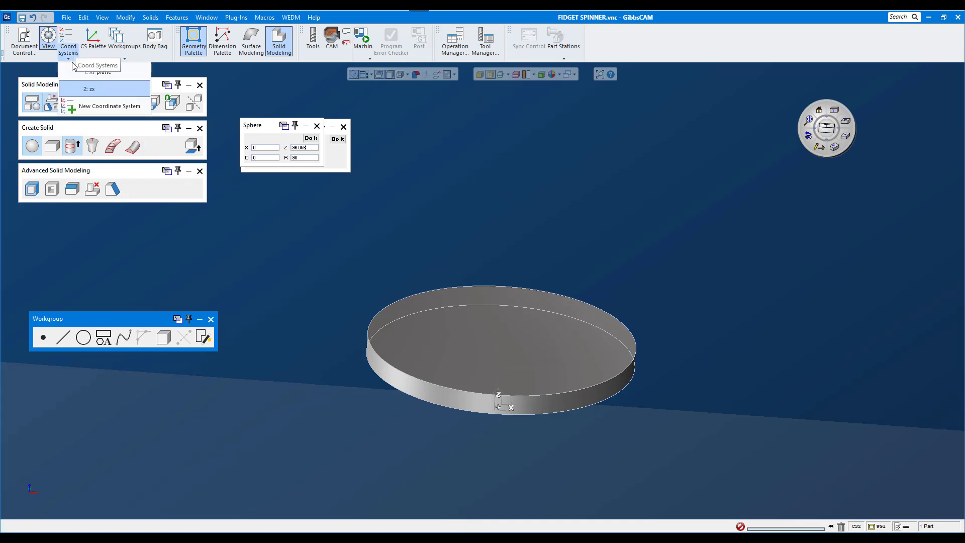
pyautogui.click(85, 73)
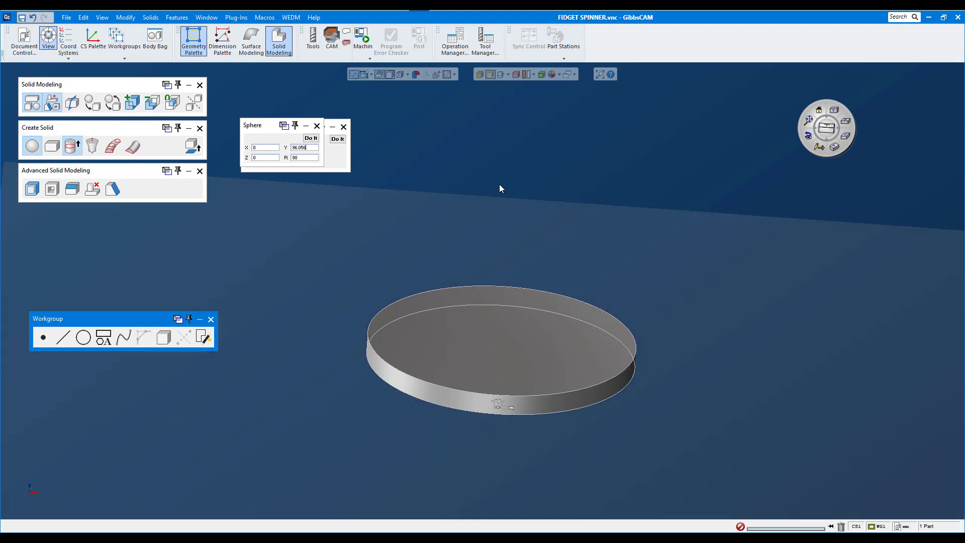
pyautogui.scroll(-3, 498, 185)
pyautogui.scroll(-2, 499, 185)
pyautogui.moveTo(568, 319)
pyautogui.mouseDown(button='middle')
pyautogui.moveTo(544, 161)
pyautogui.moveTo(543, 254)
pyautogui.mouseUp(button='middle')
pyautogui.scroll(4, 552, 214)
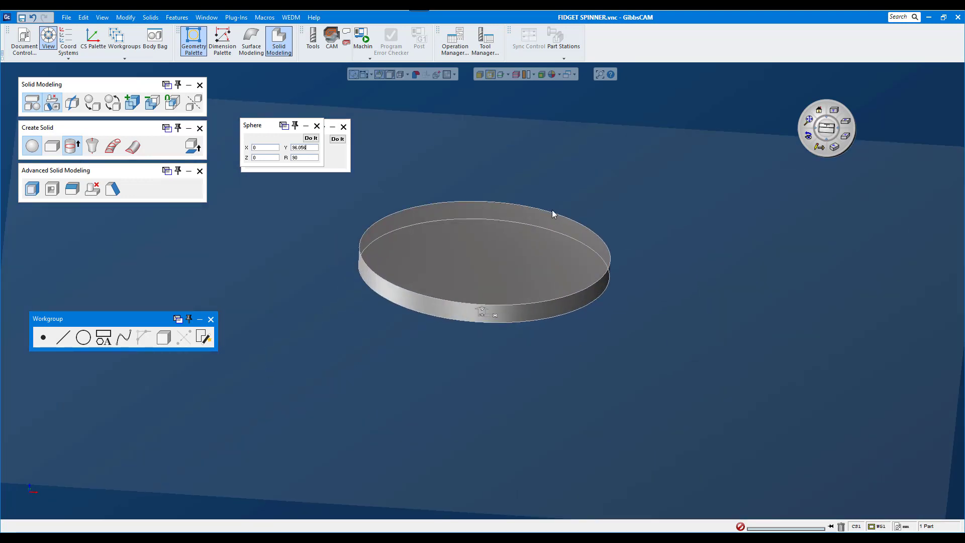
# Close the Sphere, Extrude and Advanced solid modelling palettes.
pyautogui.click(317, 125)
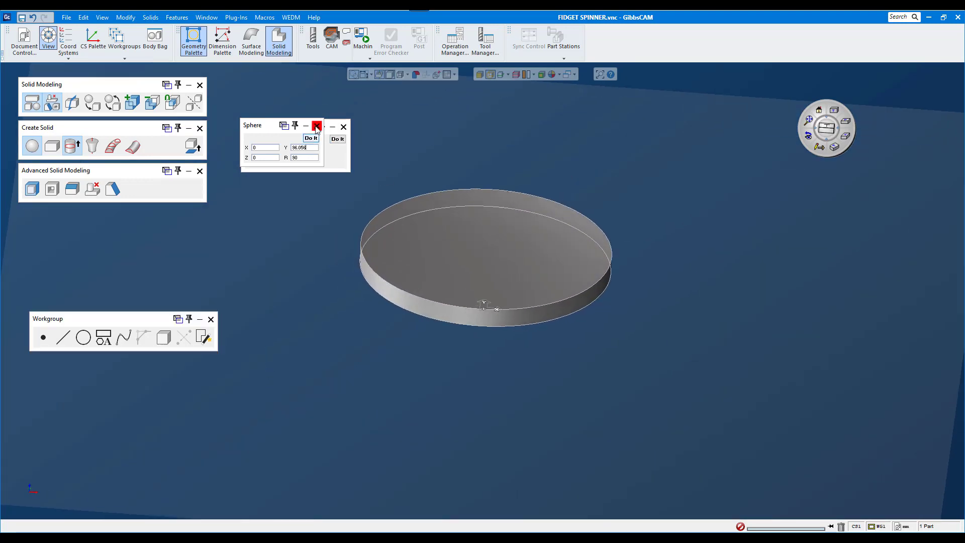
pyautogui.click(343, 127)
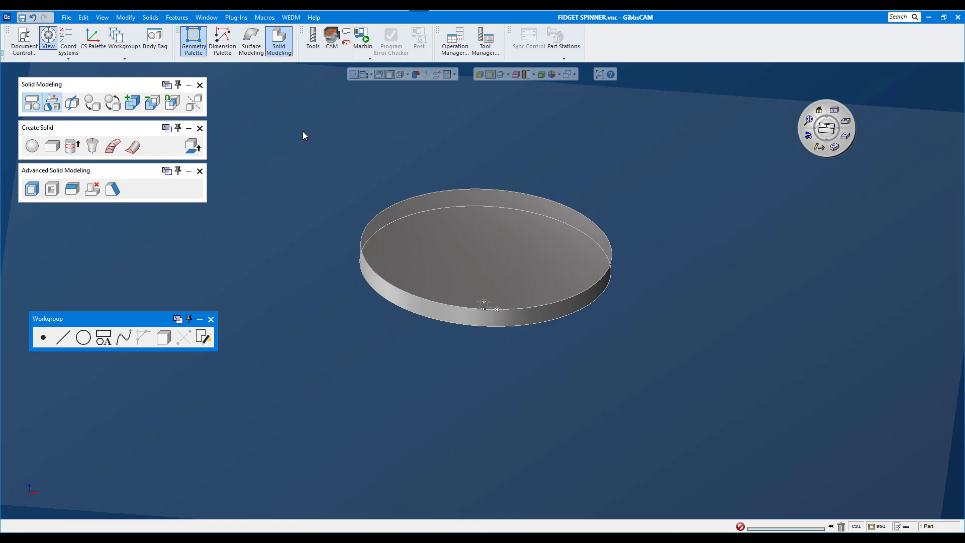
pyautogui.click(200, 171)
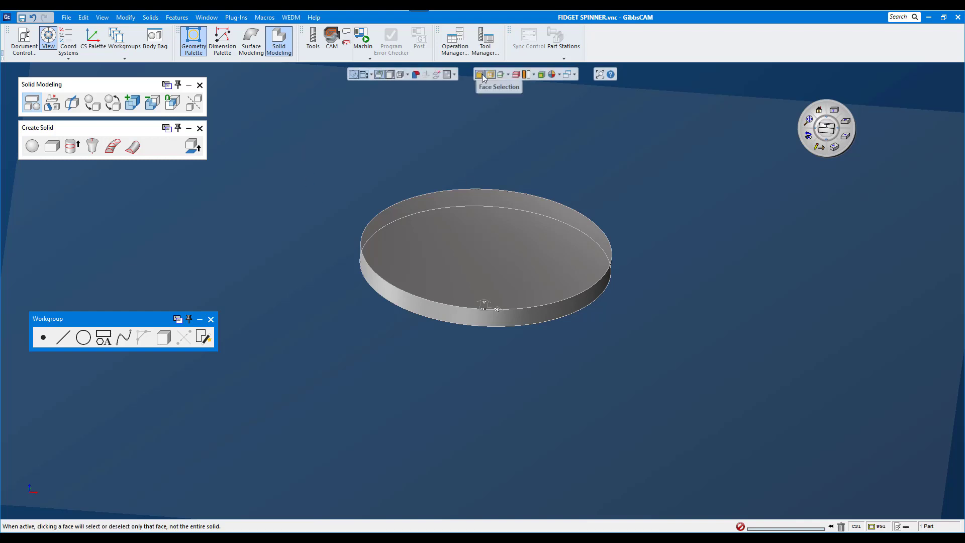
# Round the disc's top and bottom outer edges with a radius-2 blend.
pyautogui.click(447, 305)
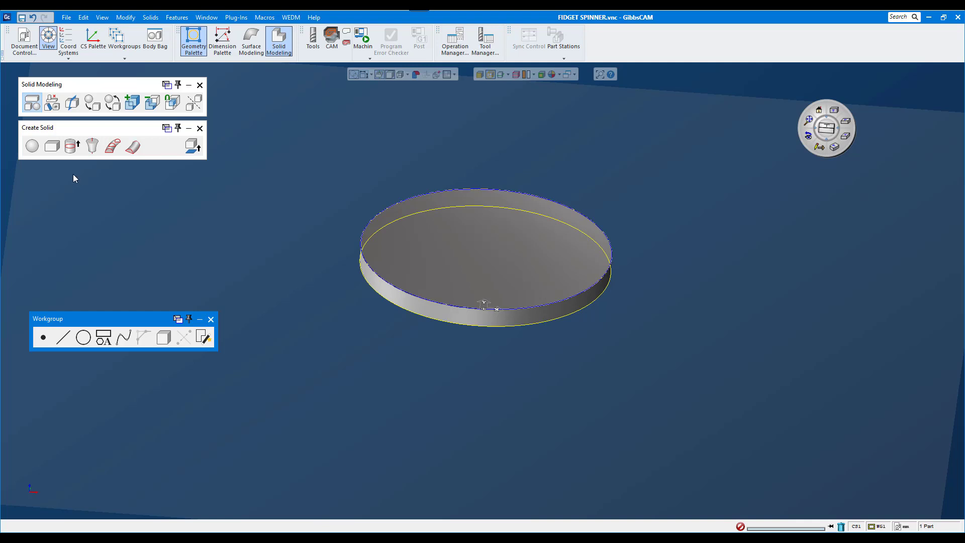
pyautogui.click(52, 102)
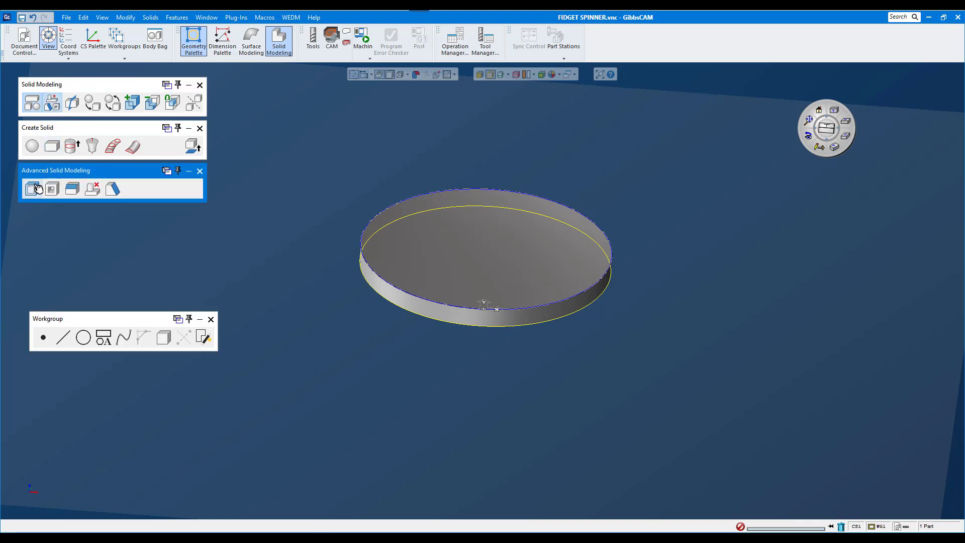
pyautogui.click(72, 189)
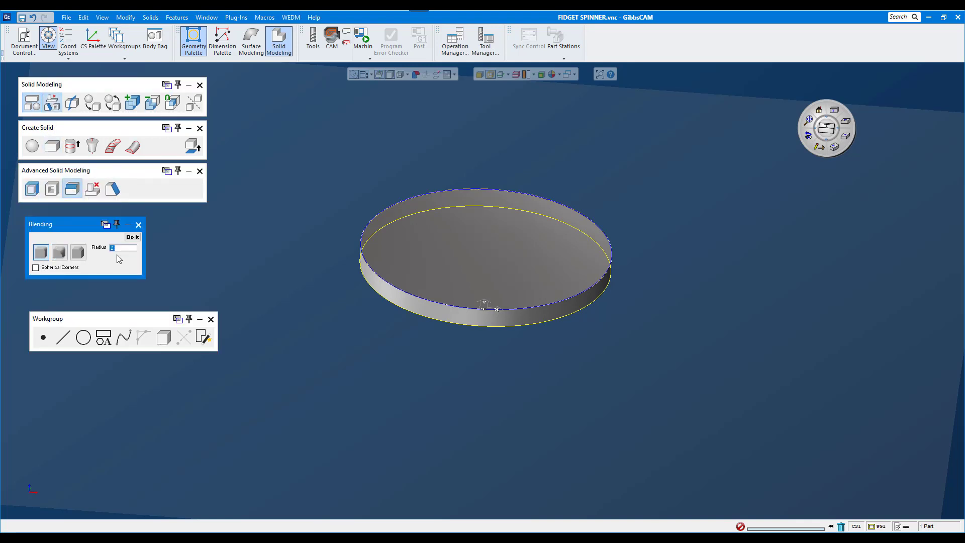
pyautogui.click(133, 237)
pyautogui.click(138, 225)
pyautogui.moveTo(255, 276)
pyautogui.mouseDown(button='middle')
pyautogui.moveTo(338, 207)
pyautogui.moveTo(345, 172)
pyautogui.mouseUp(button='middle')
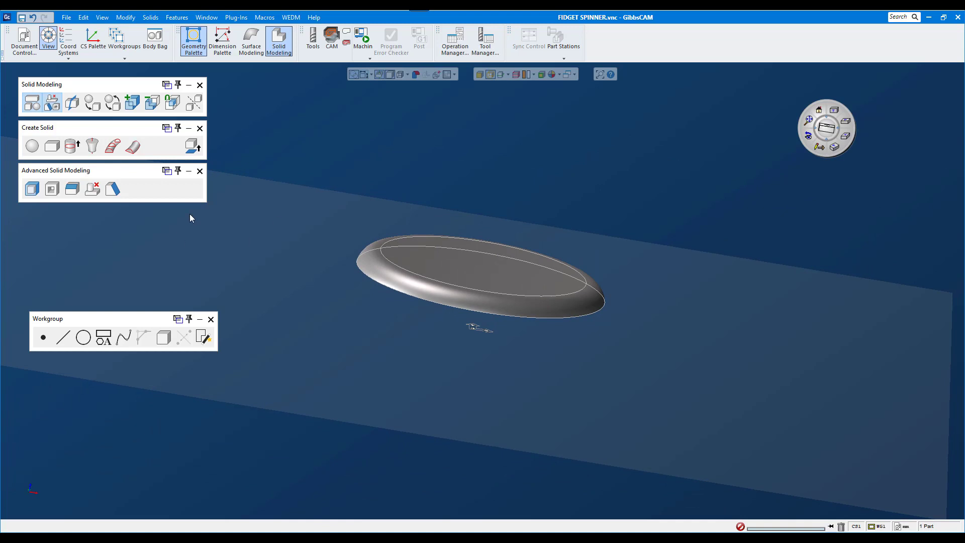
# Restore the Extrude(5) cylinder from the Body Bag beneath the filleted cap.
pyautogui.click(155, 40)
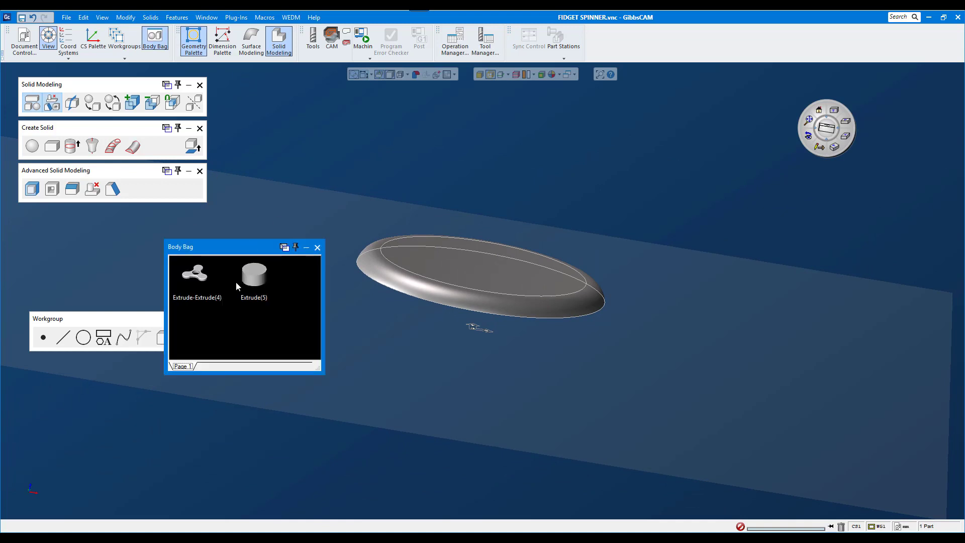
pyautogui.doubleClick(257, 286)
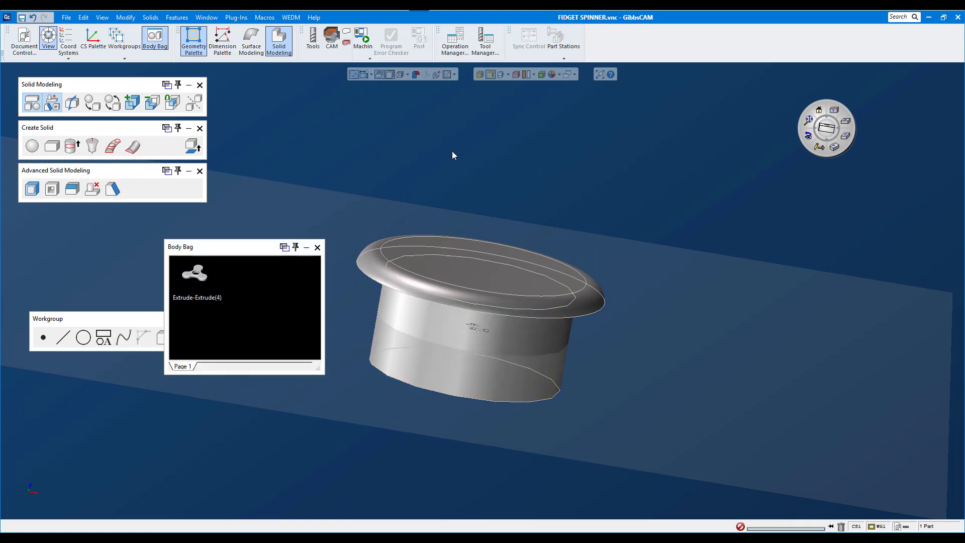
pyautogui.moveTo(476, 173); pyautogui.dragTo(452, 343, button='middle')
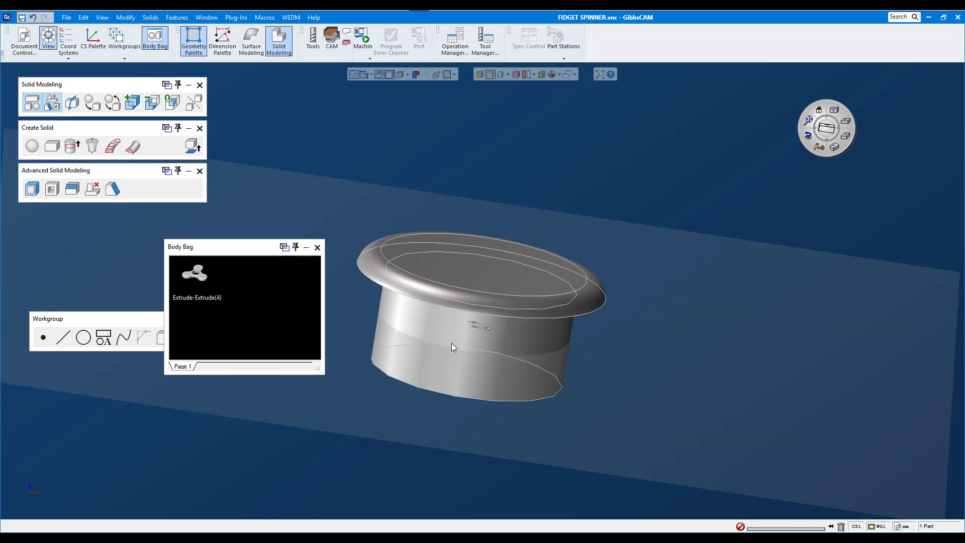
pyautogui.click(317, 247)
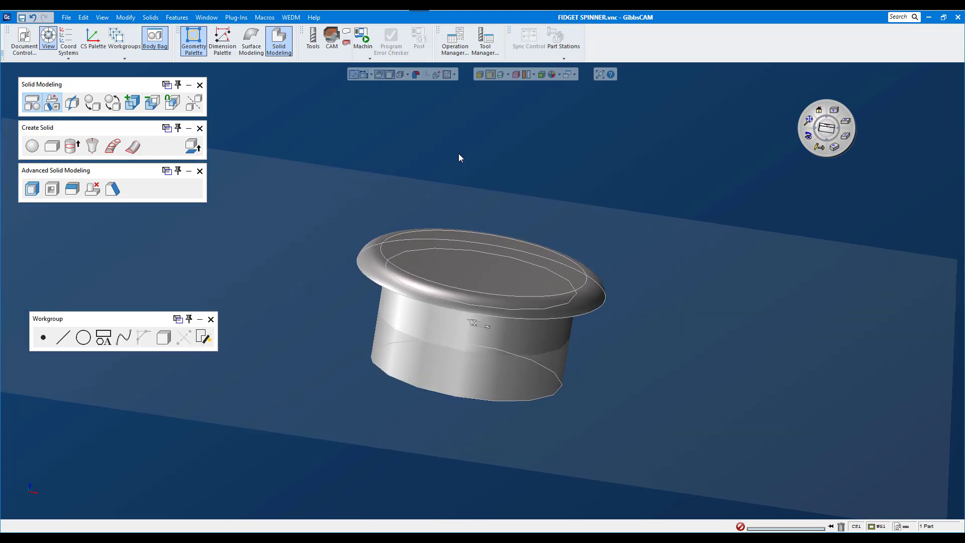
pyautogui.moveTo(563, 218)
pyautogui.mouseDown(button='middle')
pyautogui.moveTo(460, 167)
pyautogui.moveTo(373, 145)
pyautogui.moveTo(434, 283)
pyautogui.mouseUp(button='middle')
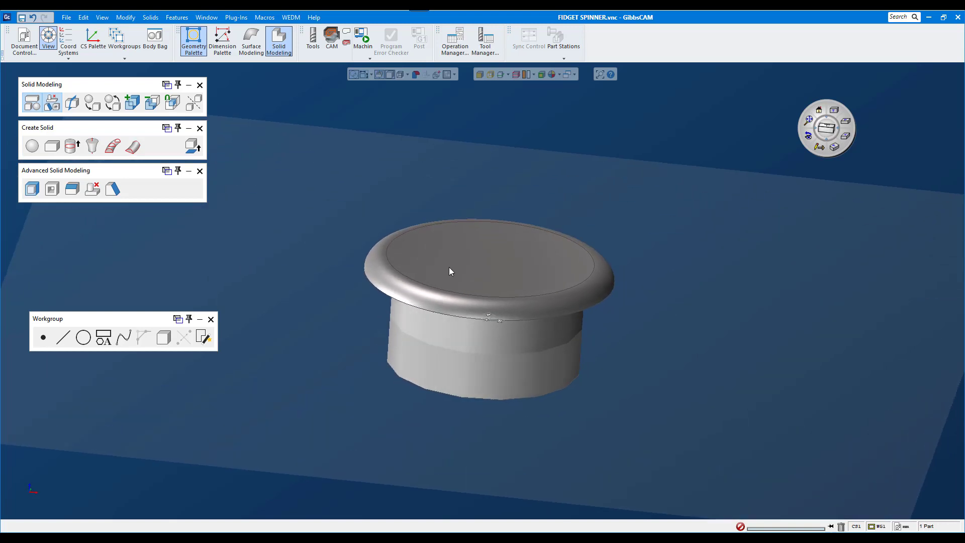
# Mirror a duplicate of the filleted cap across X and Z to form the base flange.
pyautogui.click(236, 17)
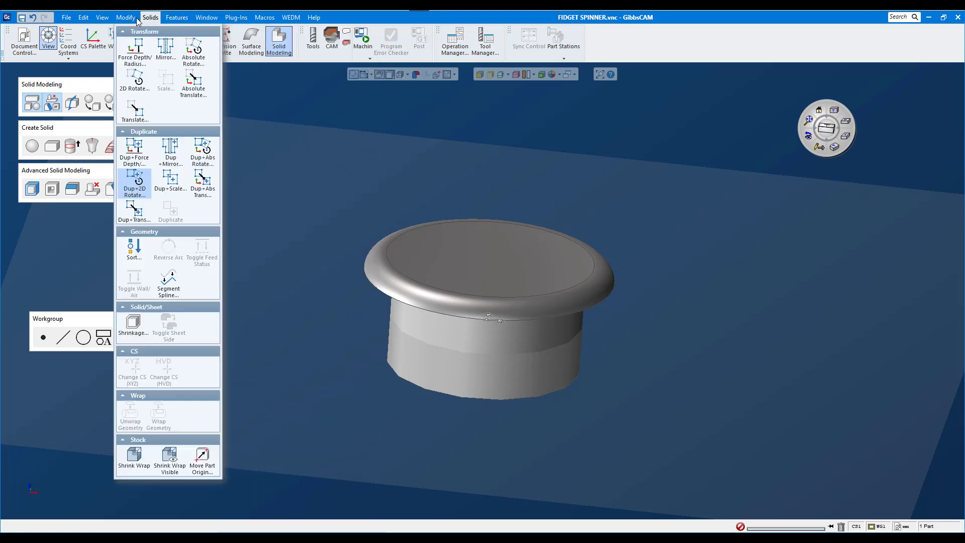
pyautogui.moveTo(125, 18)
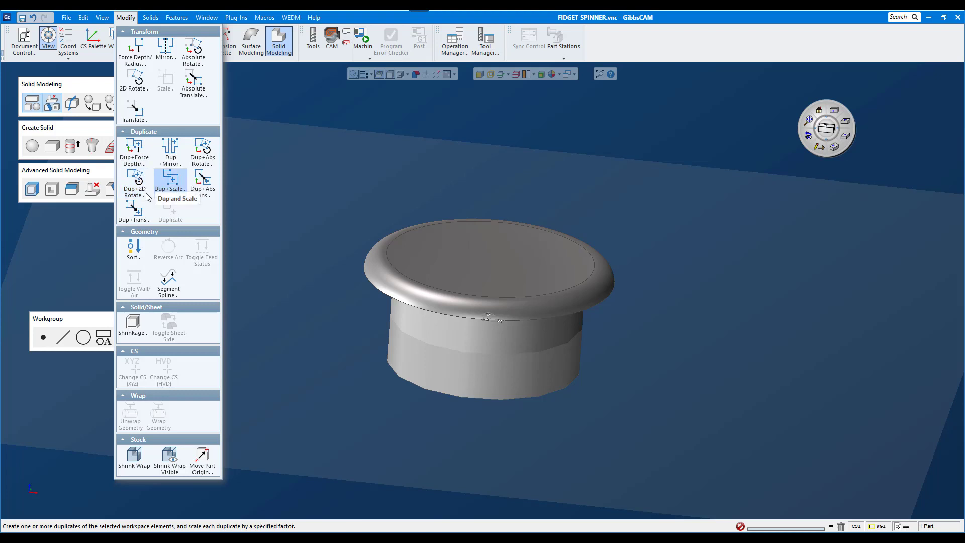
pyautogui.click(138, 186)
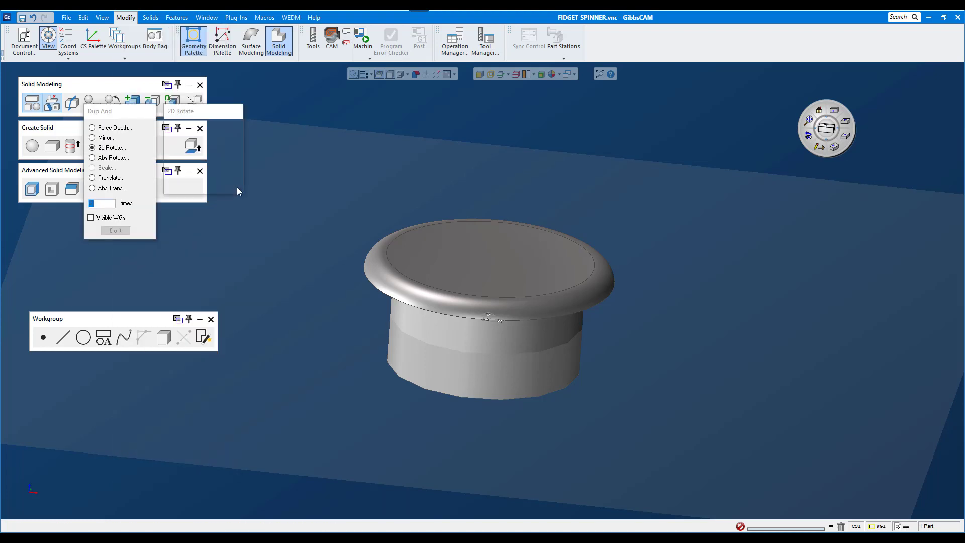
pyautogui.click(107, 139)
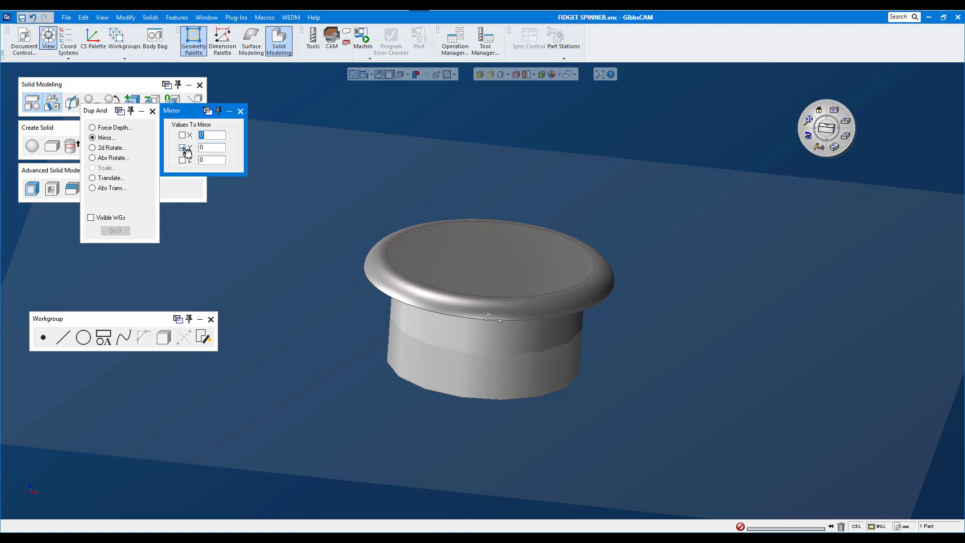
pyautogui.click(507, 294)
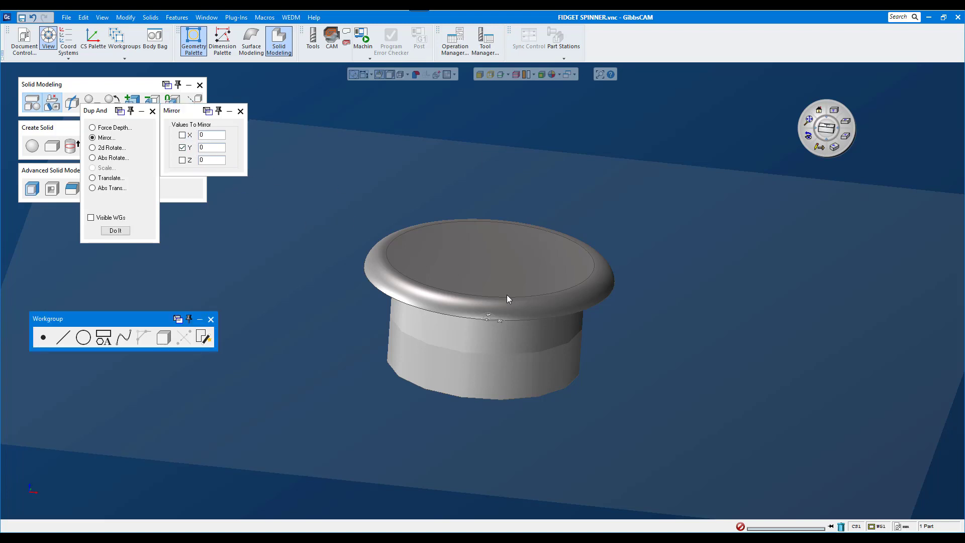
pyautogui.click(121, 232)
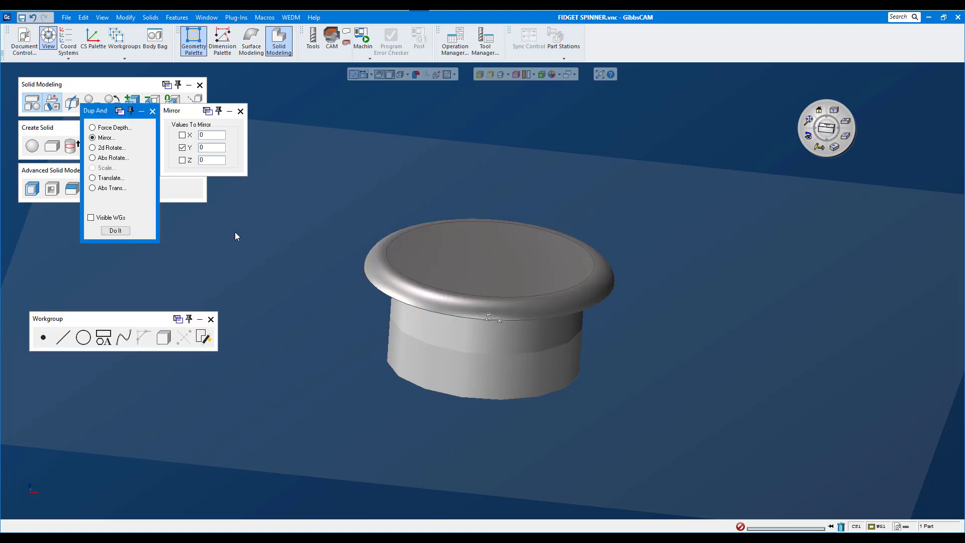
pyautogui.hotkey('ctrl', 'z')
pyautogui.click(182, 135)
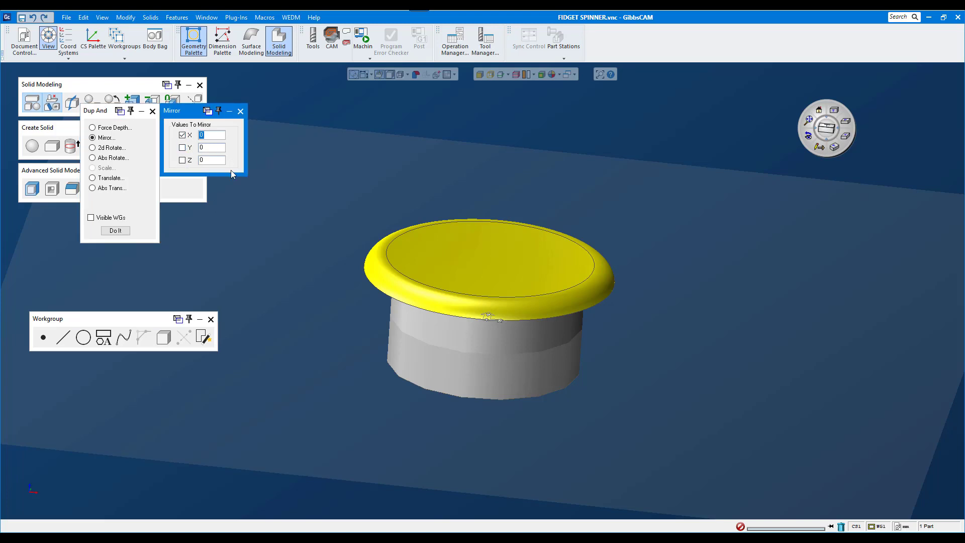
pyautogui.click(117, 231)
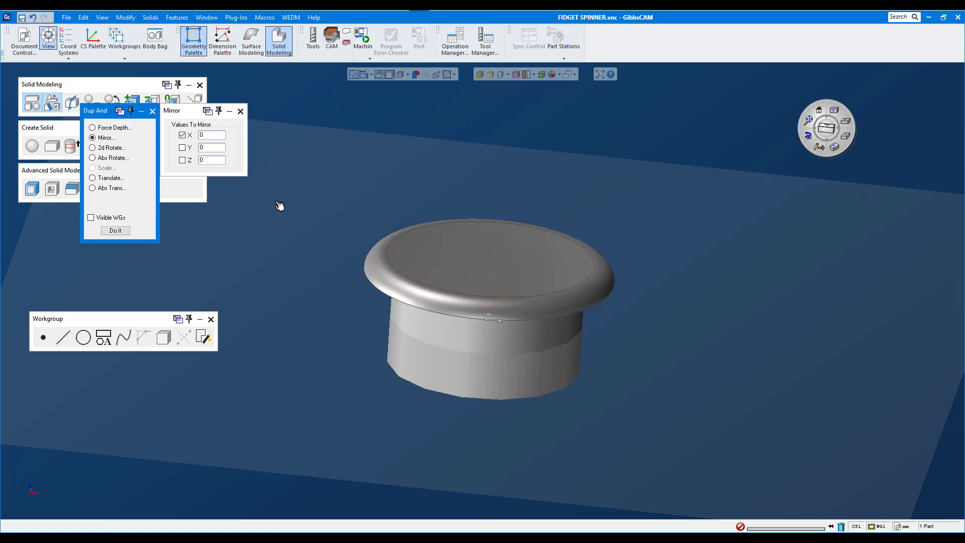
pyautogui.click(182, 160)
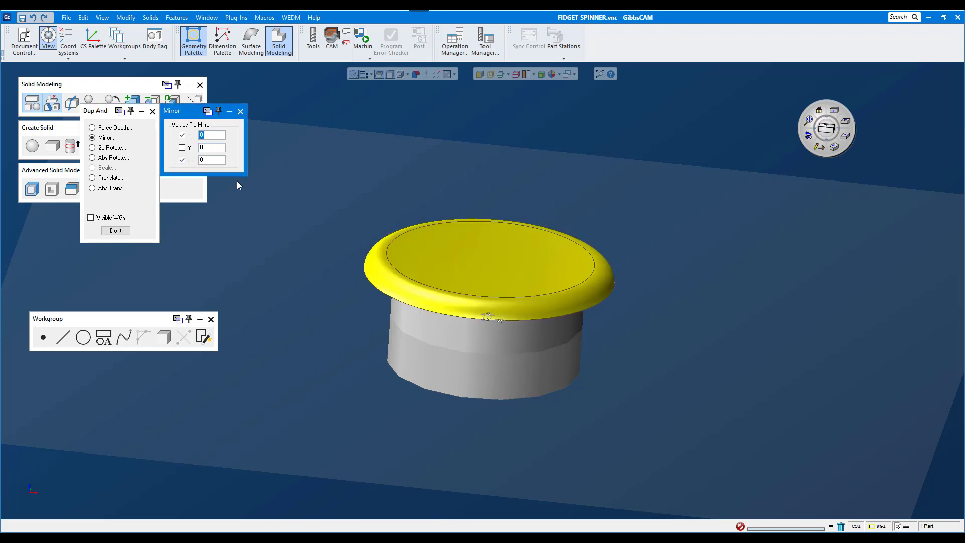
pyautogui.click(116, 231)
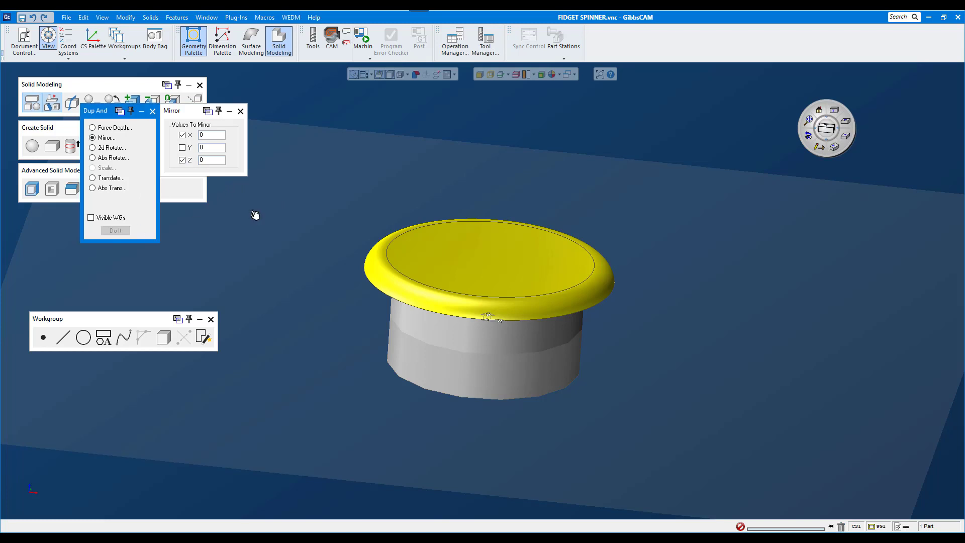
pyautogui.click(240, 111)
# Union the cap, base flange and cylinder into one solid.
pyautogui.click(153, 111)
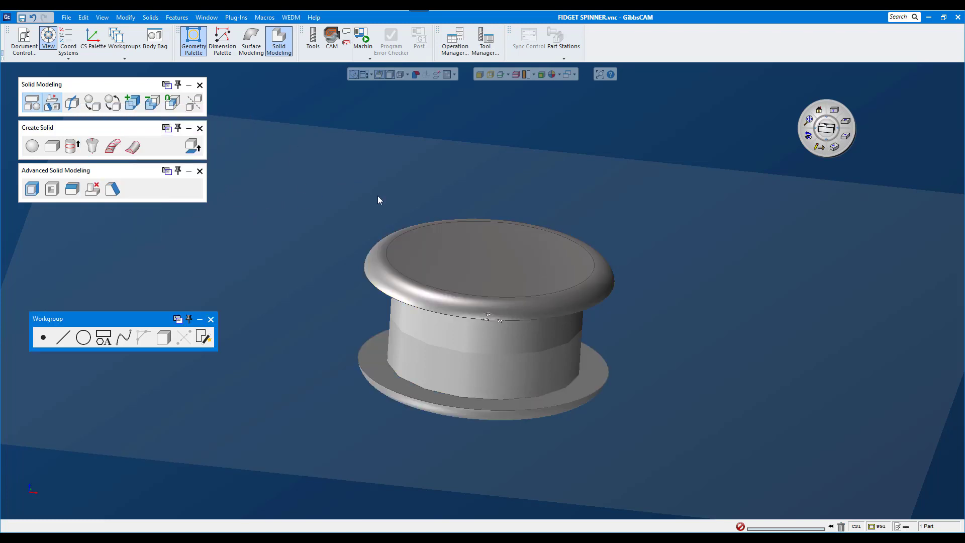
pyautogui.moveTo(379, 200)
pyautogui.mouseDown(button='middle')
pyautogui.moveTo(382, 270)
pyautogui.moveTo(418, 198)
pyautogui.moveTo(448, 382)
pyautogui.moveTo(325, 378)
pyautogui.moveTo(412, 363)
pyautogui.mouseUp(button='middle')
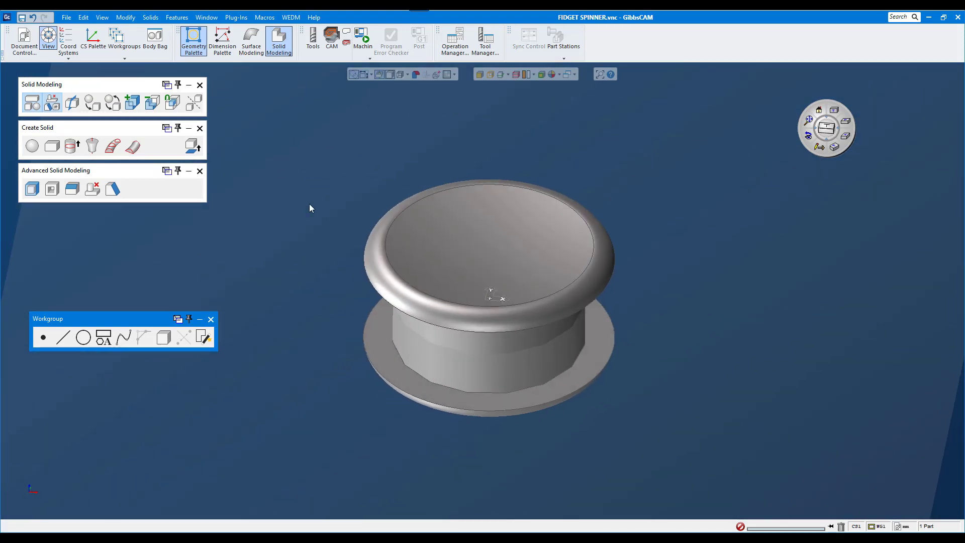
pyautogui.click(445, 287)
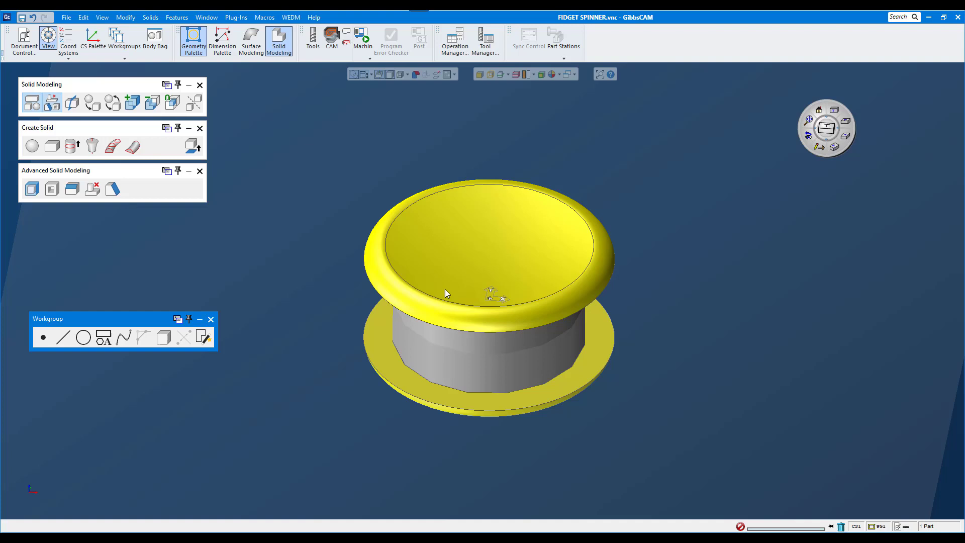
pyautogui.keyDown('shift'); pyautogui.click(442, 339); pyautogui.keyUp('shift')
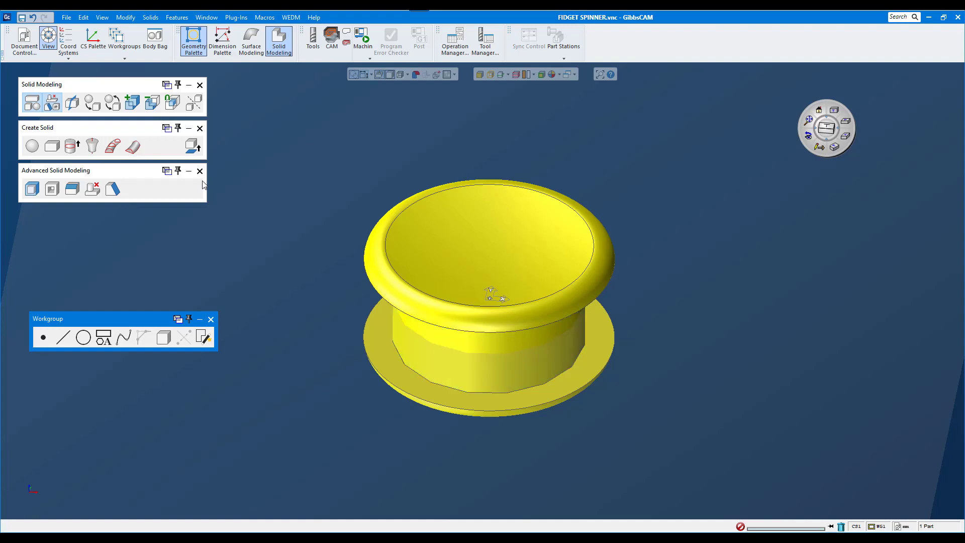
pyautogui.click(130, 104)
pyautogui.click(133, 107)
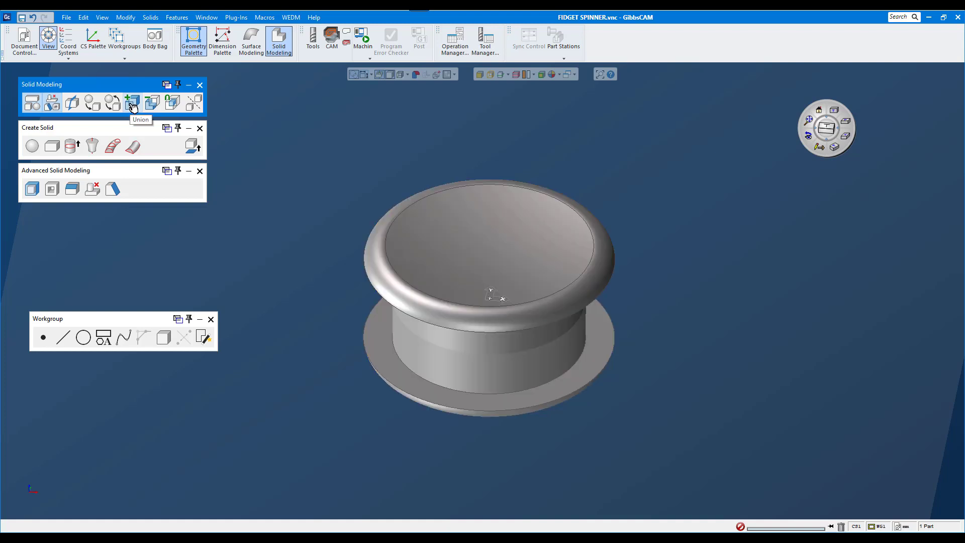
# Bring the three-lobed spinner body back from the Body Bag around the hub.
pyautogui.click(415, 220)
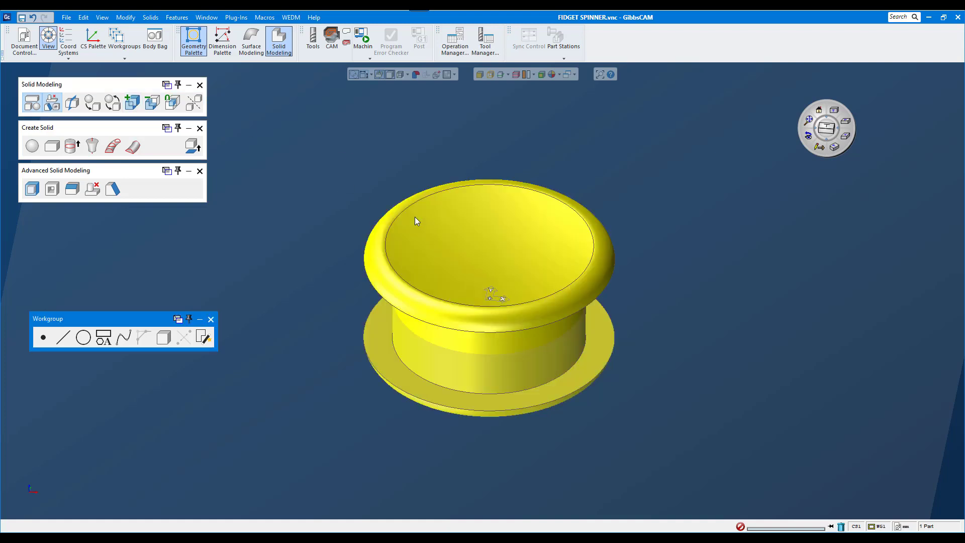
pyautogui.click(337, 172)
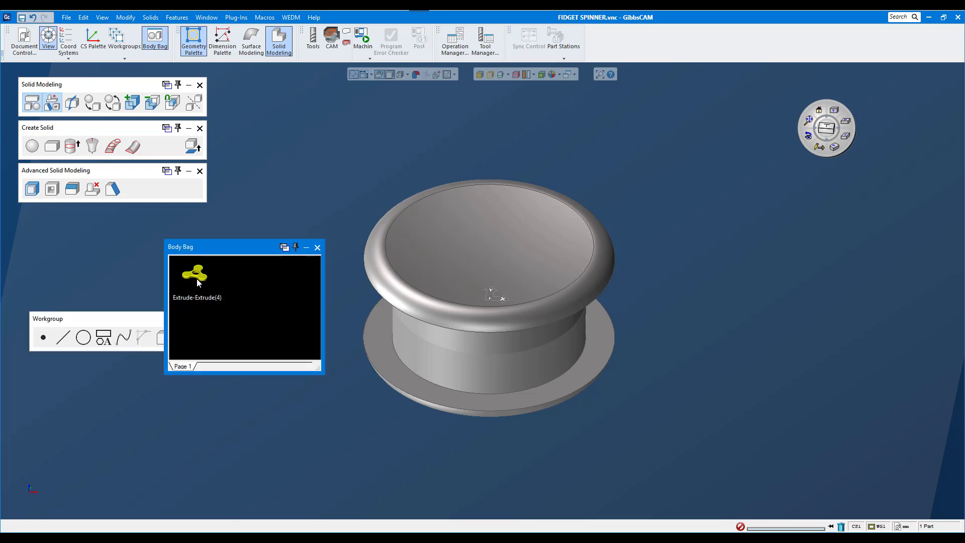
pyautogui.doubleClick(198, 283)
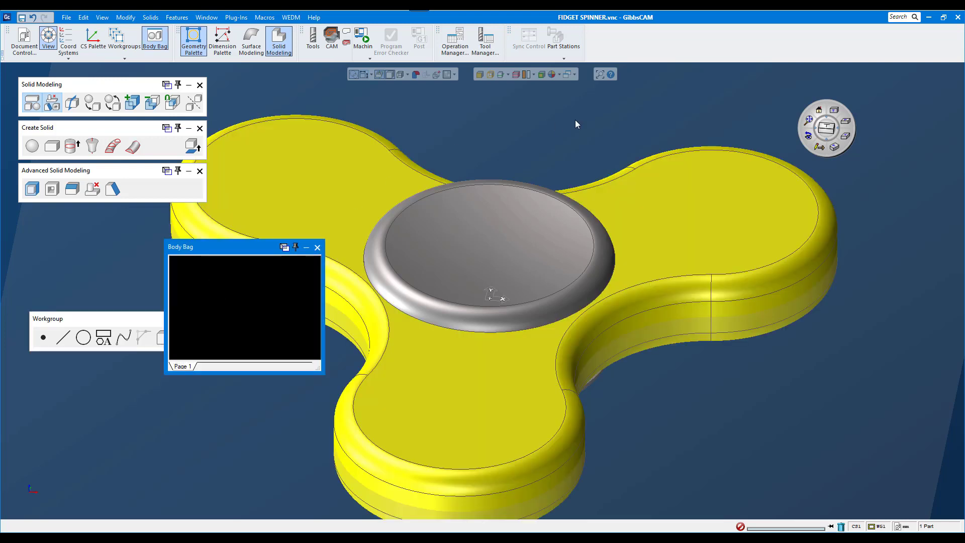
pyautogui.click(317, 247)
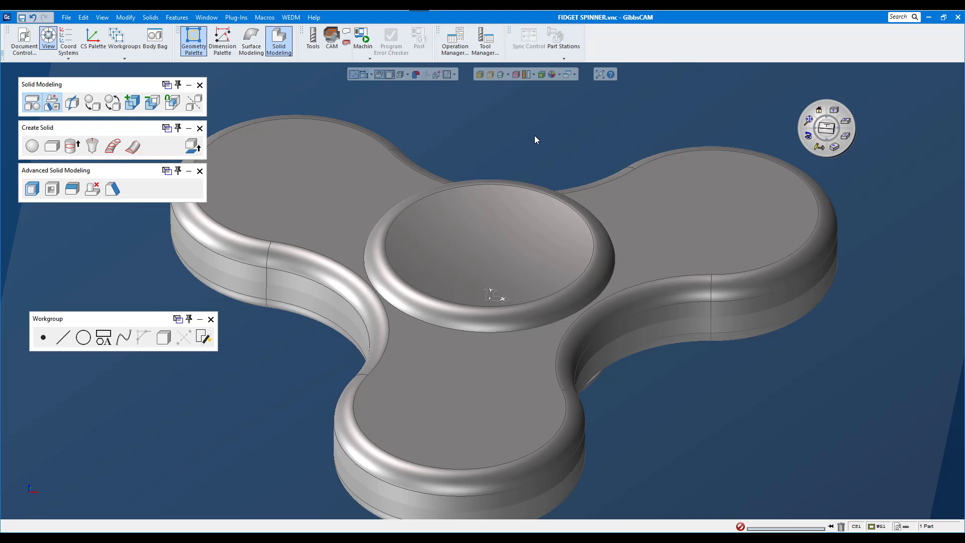
# Show the assembled spinner in Top view, zoomed out for sketching.
pyautogui.scroll(-3, 534, 134)
pyautogui.moveTo(534, 140)
pyautogui.mouseDown(button='middle')
pyautogui.moveTo(518, 128)
pyautogui.moveTo(860, 153)
pyautogui.mouseUp(button='middle')
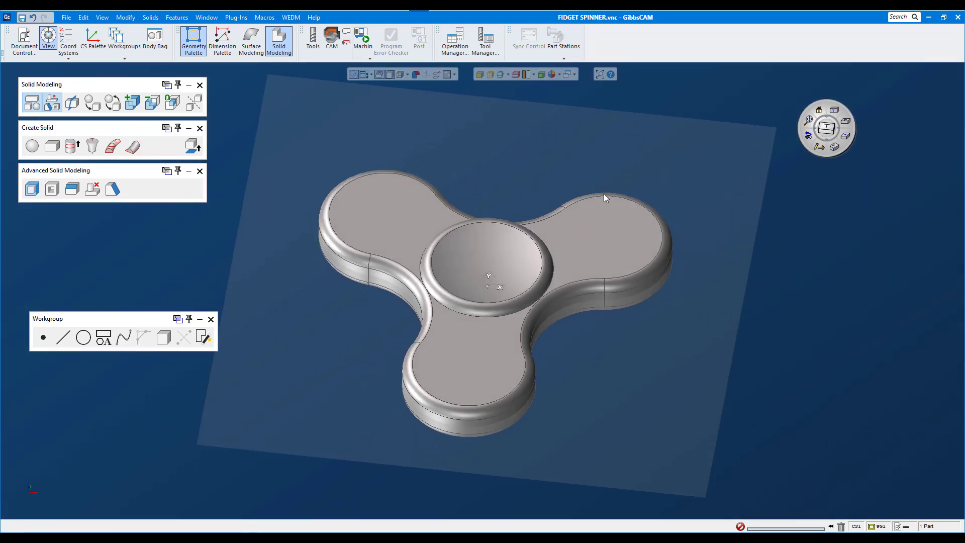
pyautogui.click(835, 148)
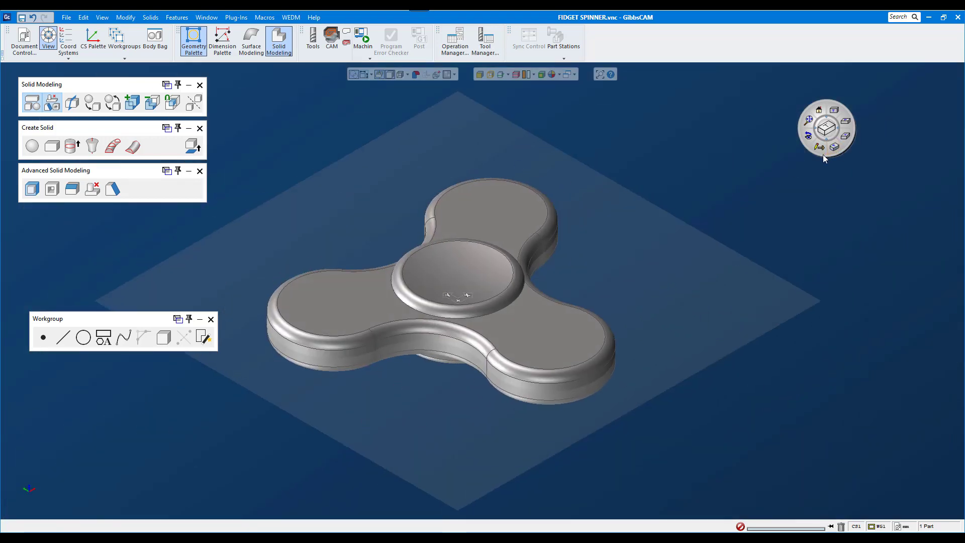
pyautogui.click(833, 110)
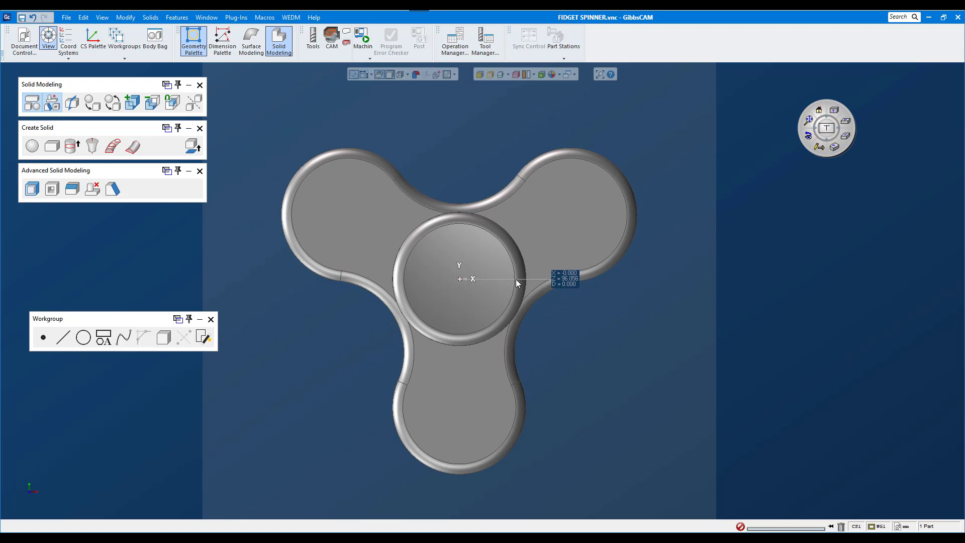
pyautogui.scroll(-1, 461, 159)
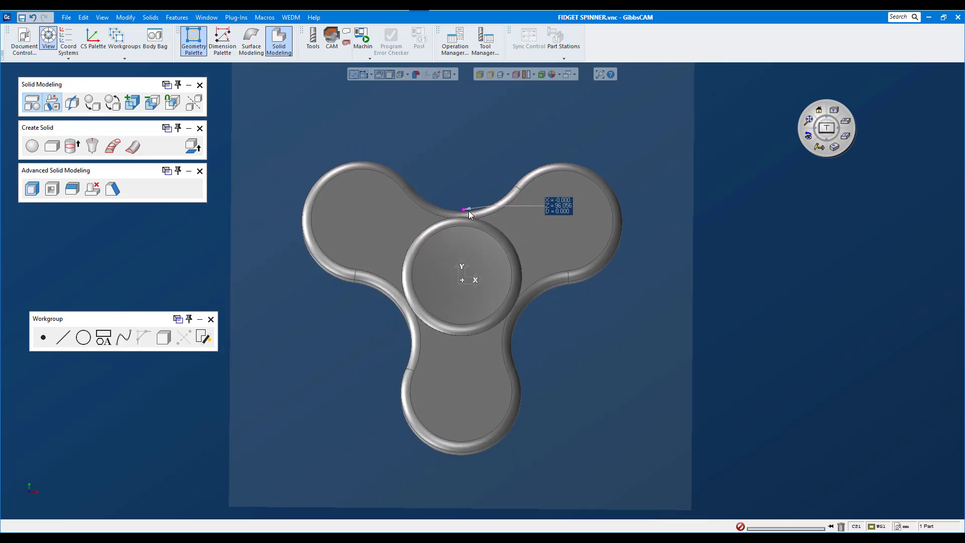
pyautogui.click(463, 210)
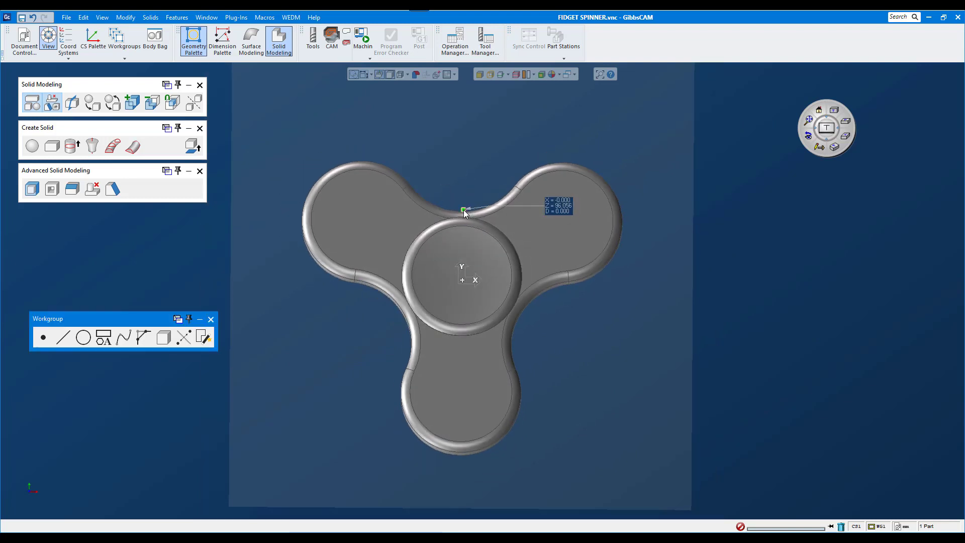
pyautogui.click(489, 172)
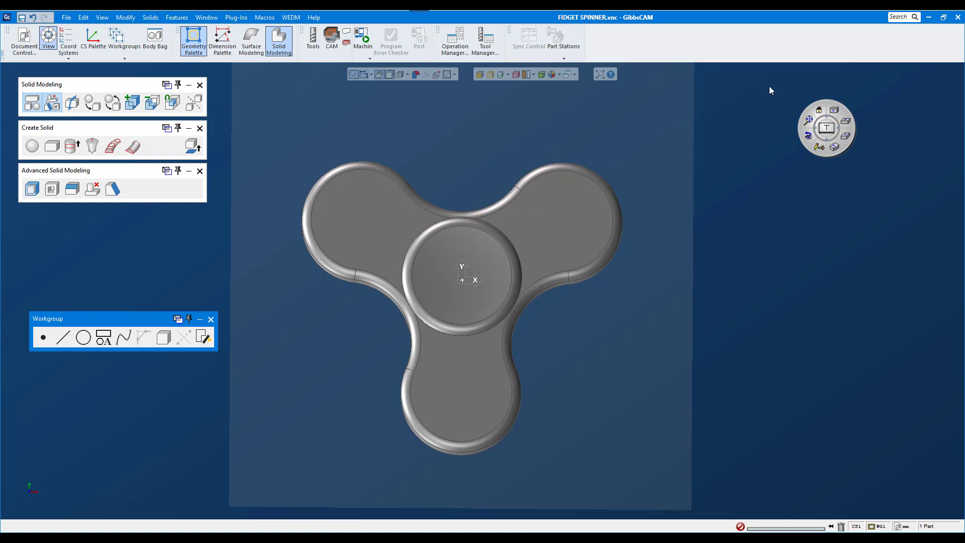
pyautogui.click(817, 111)
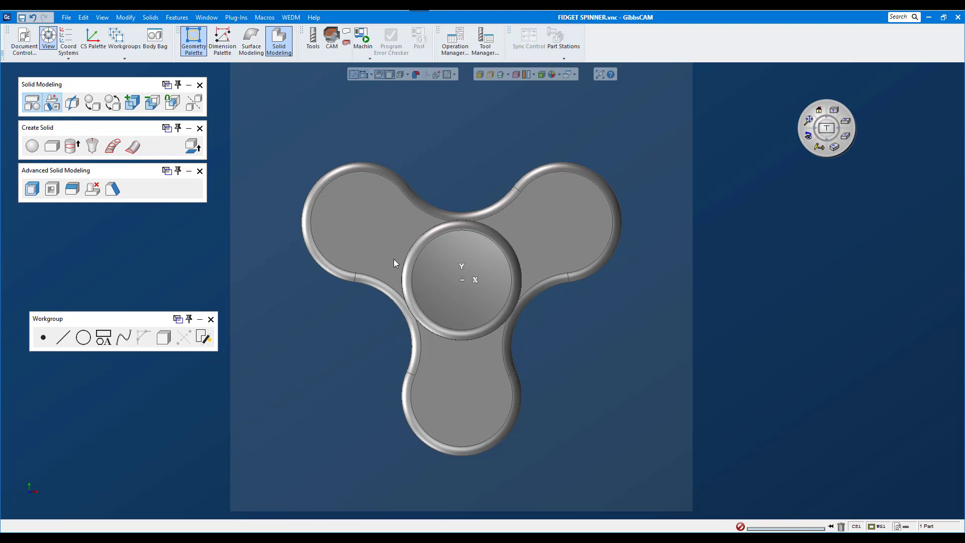
# Start a centre-and-radius circle with radius 10.
pyautogui.click(83, 337)
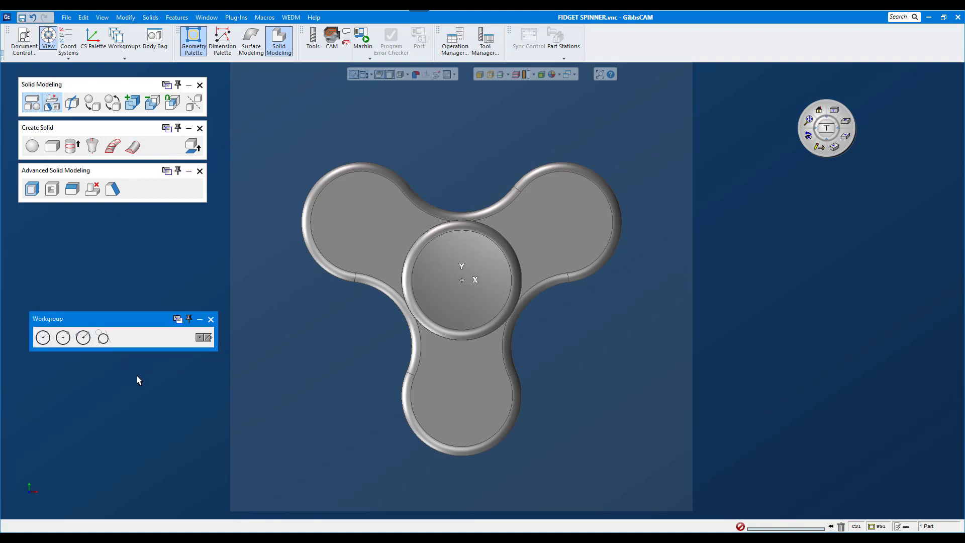
pyautogui.click(43, 337)
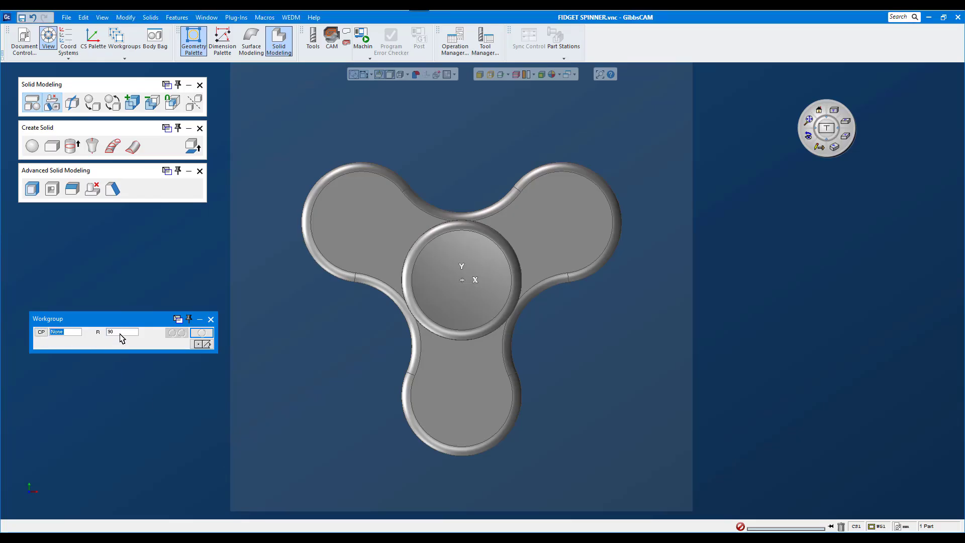
pyautogui.click(122, 334)
pyautogui.doubleClick(122, 333)
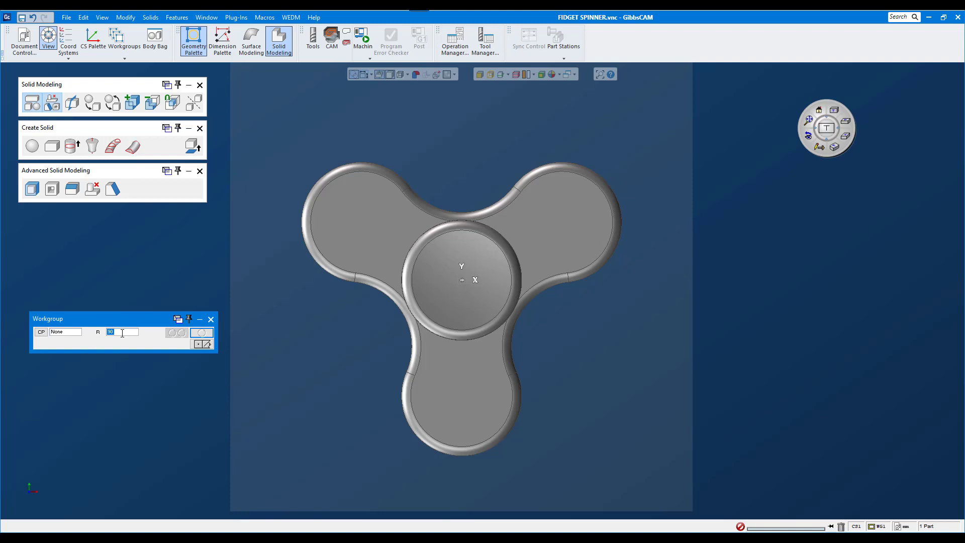
pyautogui.write('1')
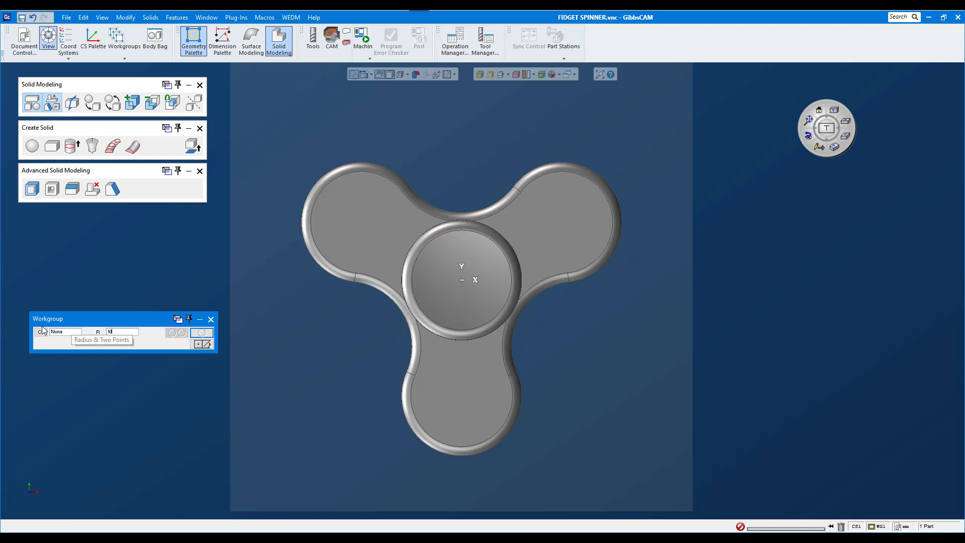
# Centre the circle at X 0, Y -25 in the bottom lobe and create it.
pyautogui.click(41, 331)
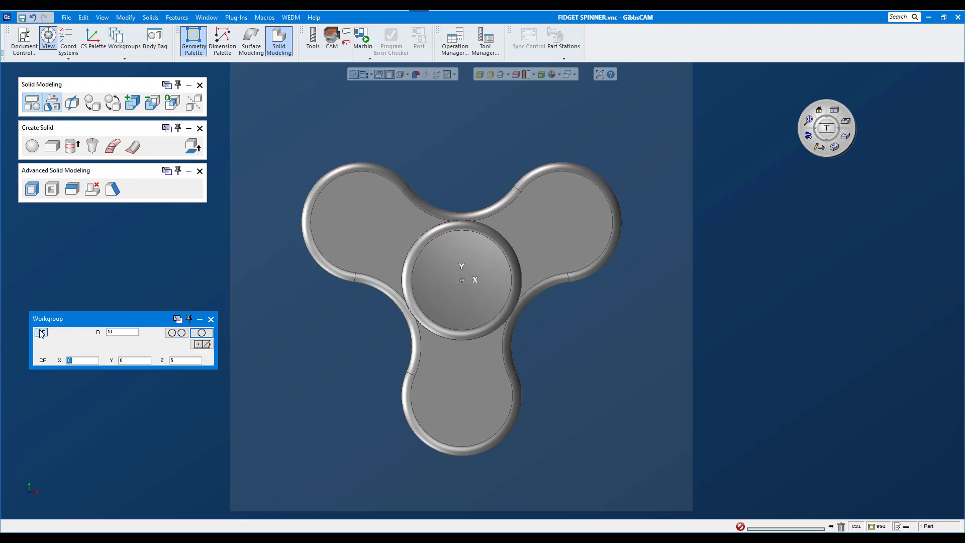
pyautogui.click(182, 361)
pyautogui.doubleClick(88, 361)
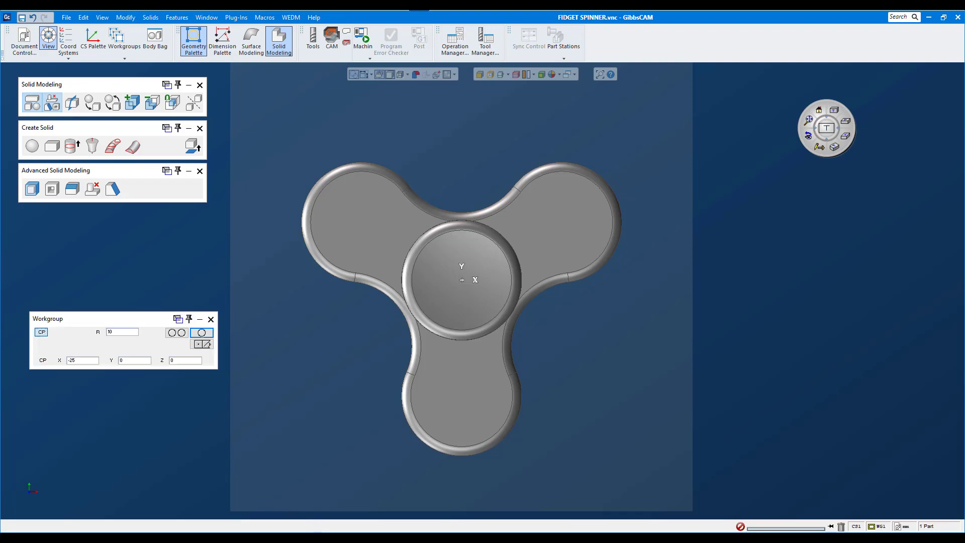
pyautogui.hotkey('alt', 'Tab')
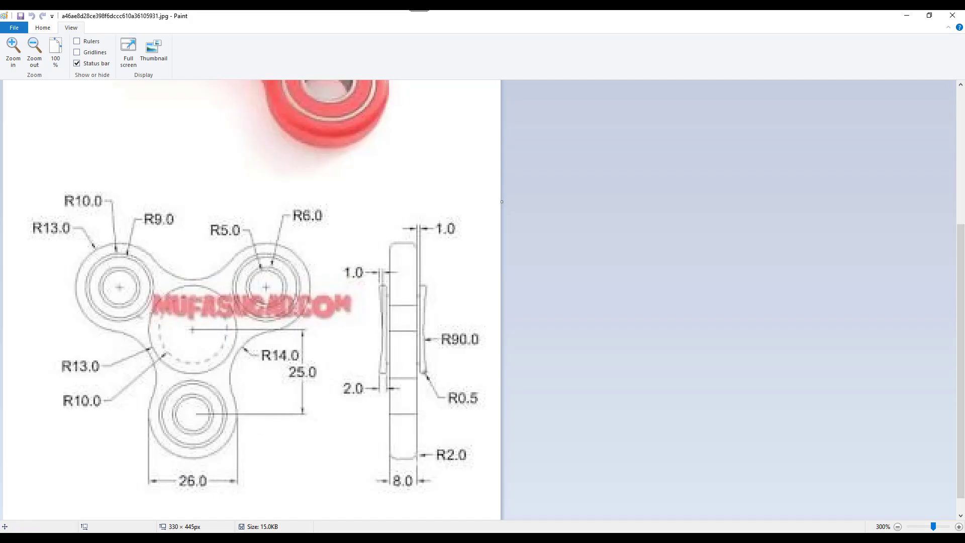
pyautogui.hotkey('alt', 'Tab')
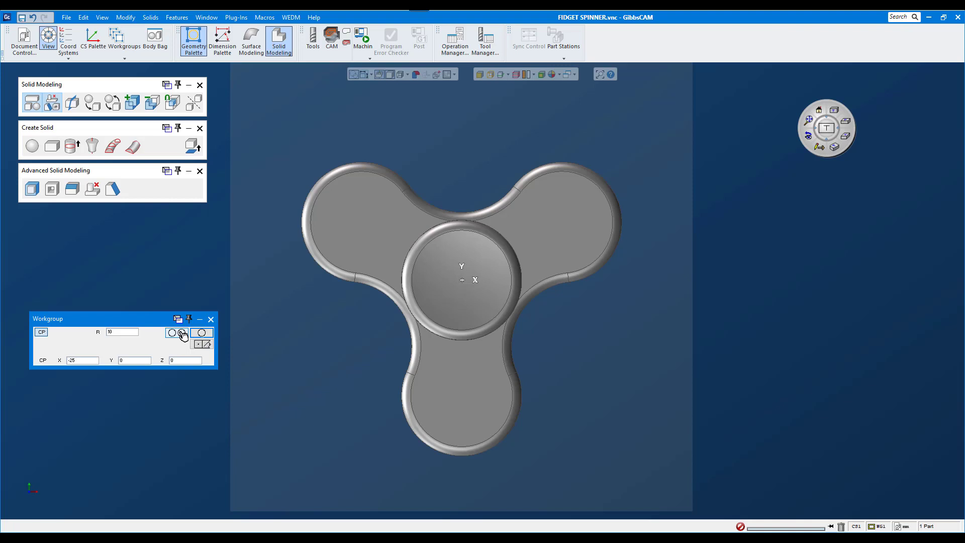
pyautogui.click(182, 335)
pyautogui.write('0')
pyautogui.press('Tab')
pyautogui.click(177, 334)
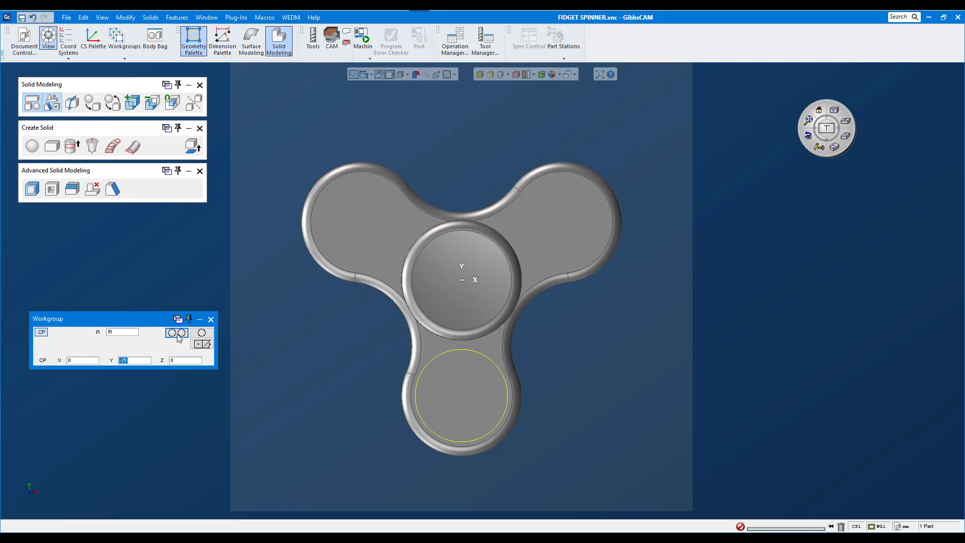
pyautogui.click(211, 320)
# Extrude the bottom-lobe circle into a cylinder from Z+ 10 to Z- -10.
pyautogui.moveTo(371, 382); pyautogui.dragTo(358, 273, button='middle')
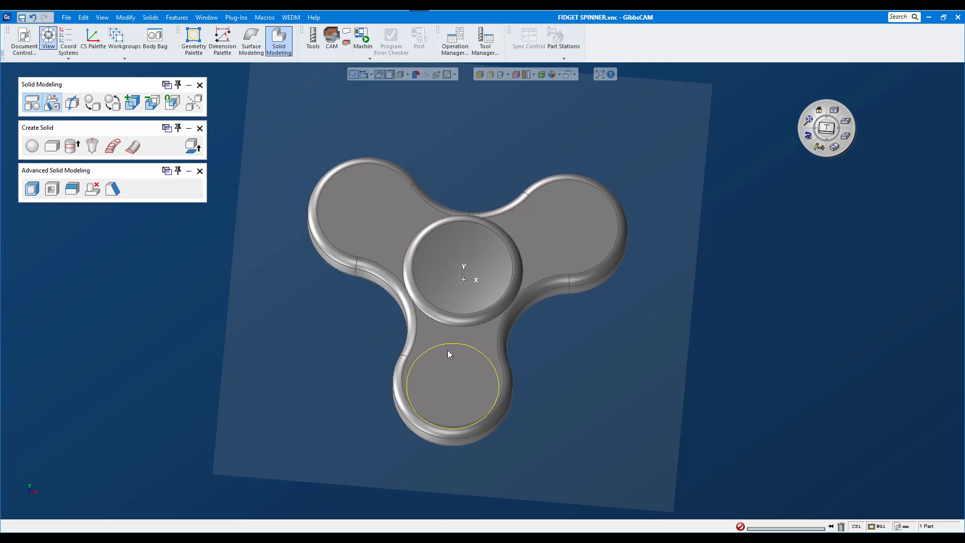
pyautogui.moveTo(478, 375); pyautogui.dragTo(361, 312, button='middle')
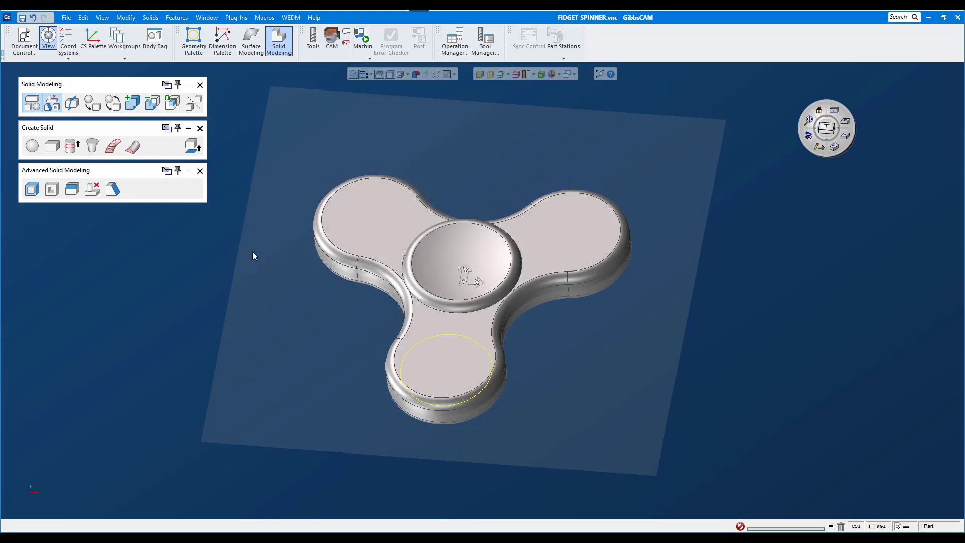
pyautogui.click(73, 146)
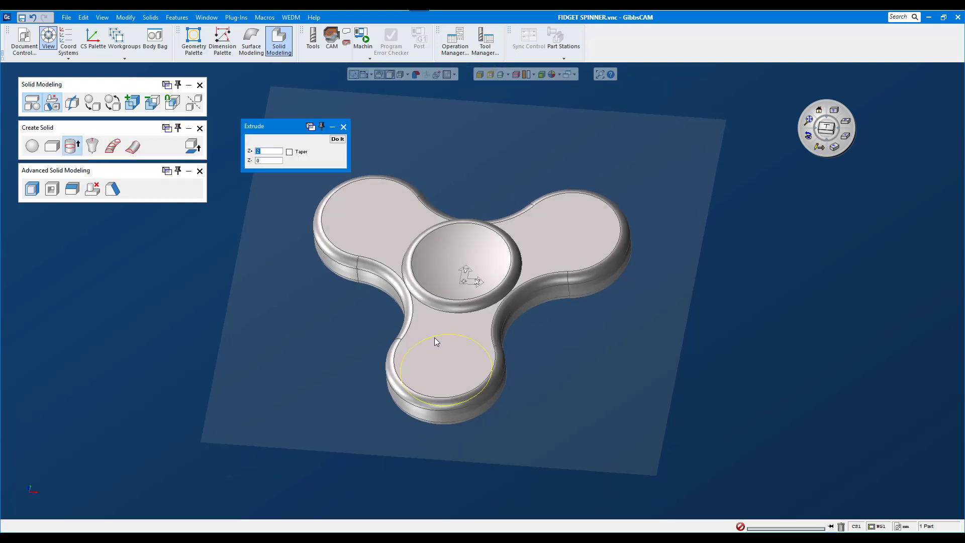
pyautogui.click(435, 337)
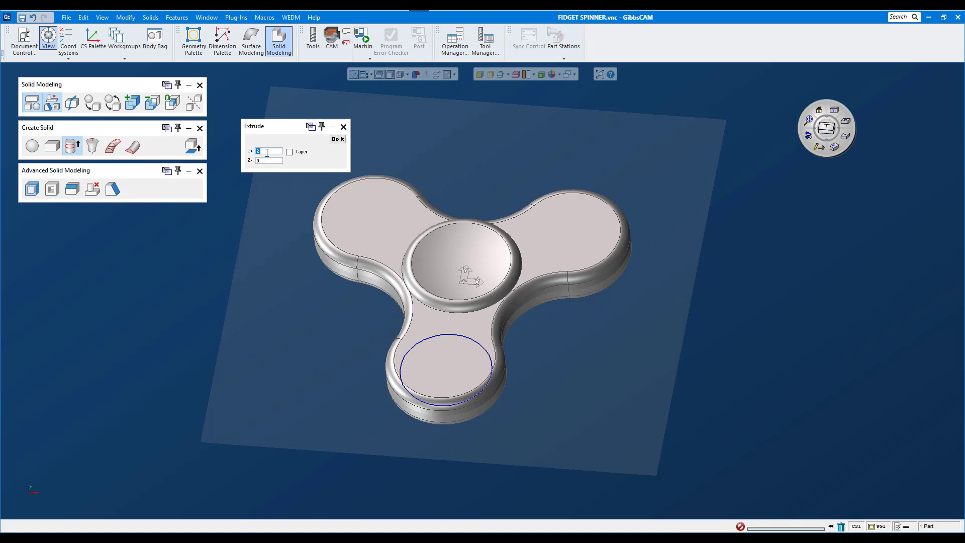
pyautogui.click(272, 152)
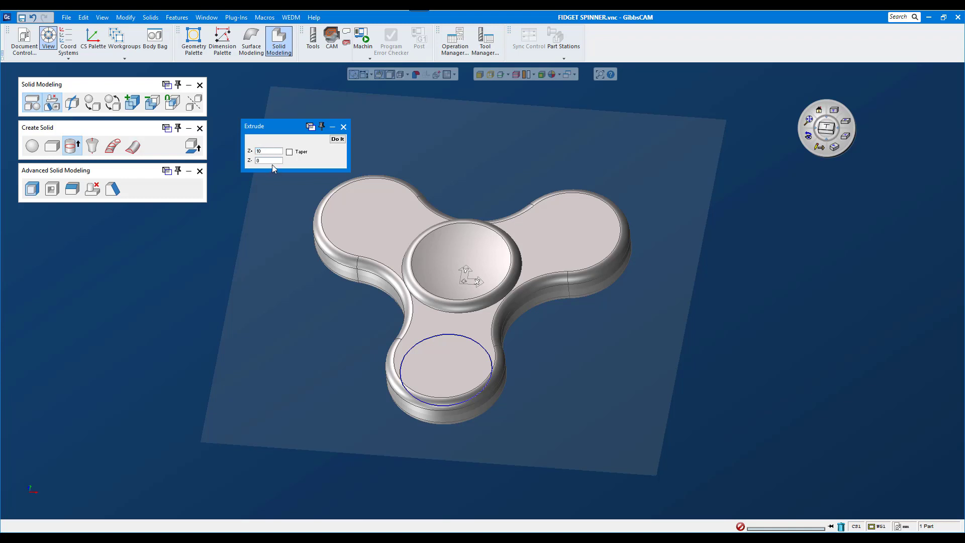
pyautogui.click(272, 160)
pyautogui.write('-10')
pyautogui.click(343, 140)
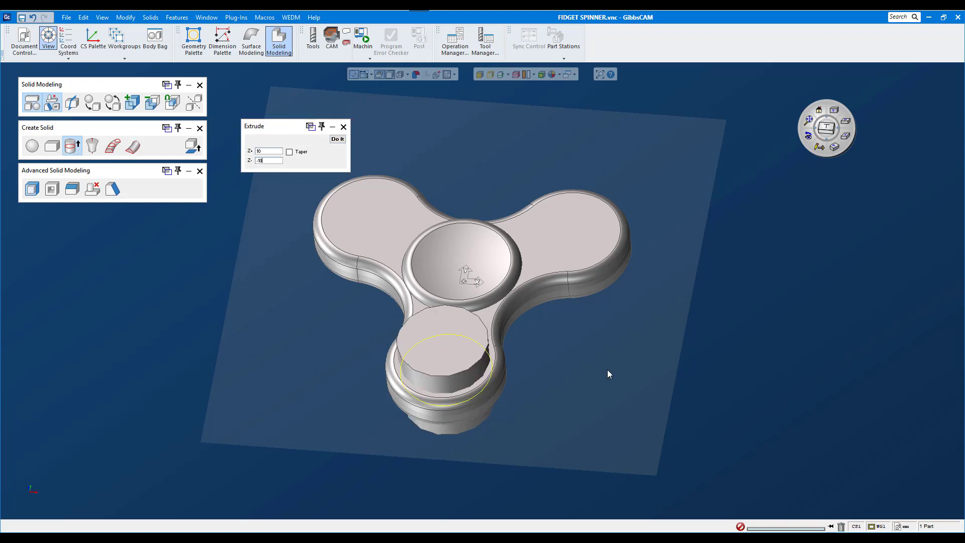
pyautogui.click(343, 126)
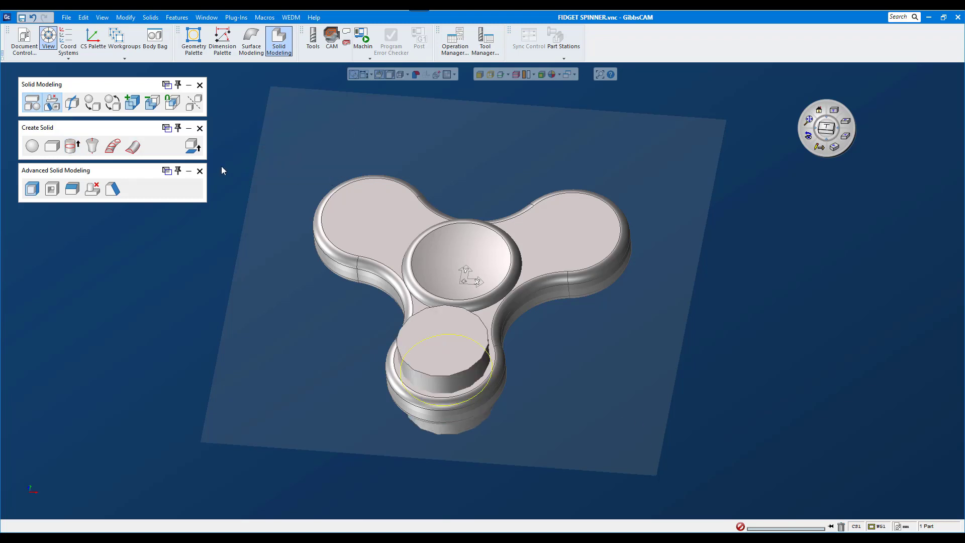
# Test-subtract the cylinder from the spinner body, then undo it to keep the cylinder separate.
pyautogui.click(393, 241)
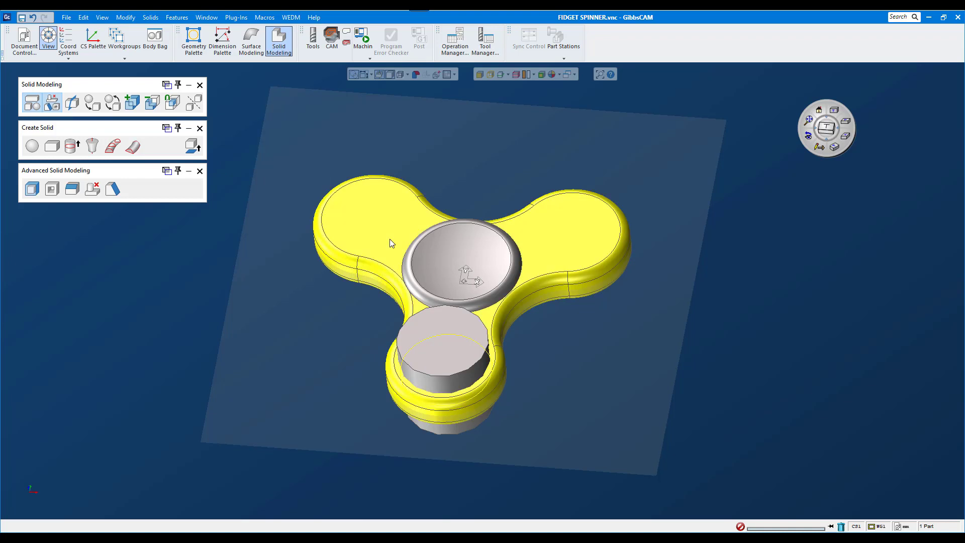
pyautogui.keyDown('shift'); pyautogui.click(436, 326); pyautogui.keyUp('shift')
pyautogui.click(152, 103)
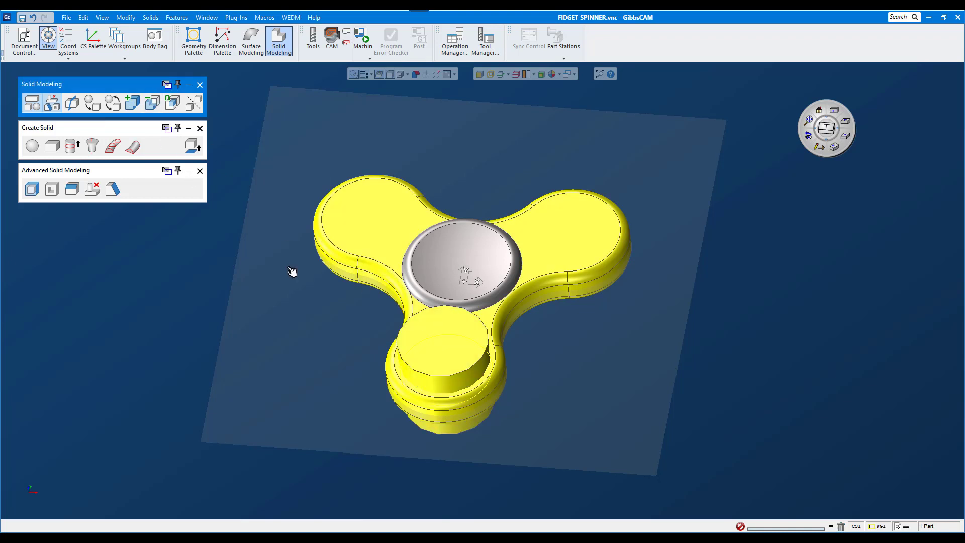
pyautogui.moveTo(288, 282)
pyautogui.mouseDown(button='middle')
pyautogui.moveTo(324, 401)
pyautogui.moveTo(296, 294)
pyautogui.moveTo(296, 329)
pyautogui.mouseUp(button='middle')
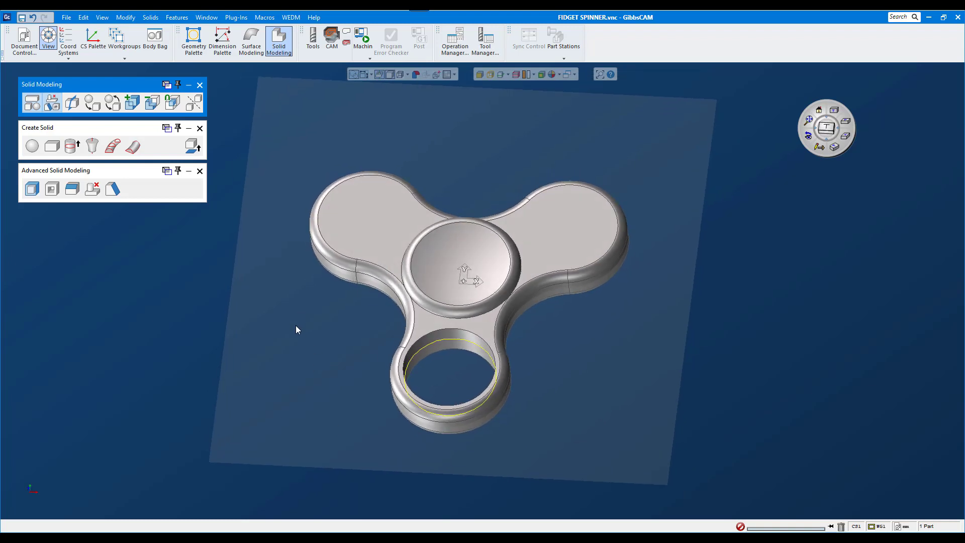
pyautogui.hotkey('ctrl', 'z')
pyautogui.click(156, 308)
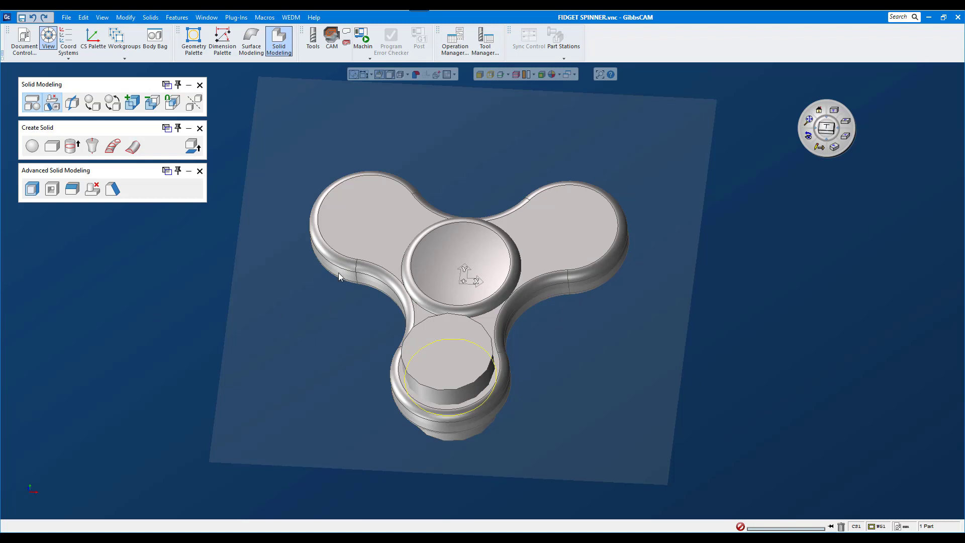
# Duplicate the cylinder with a 2D rotation of 120°, making 2 copies.
pyautogui.click(126, 17)
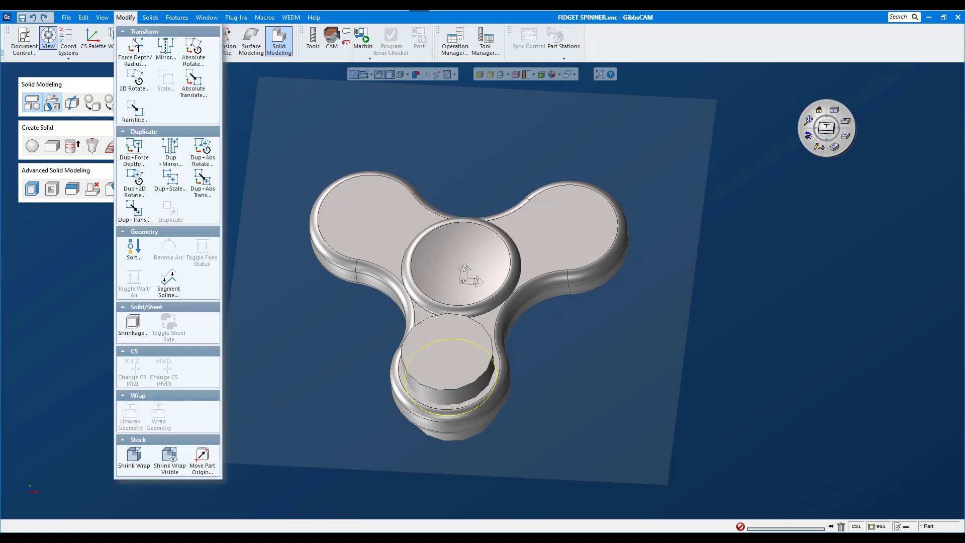
pyautogui.click(138, 180)
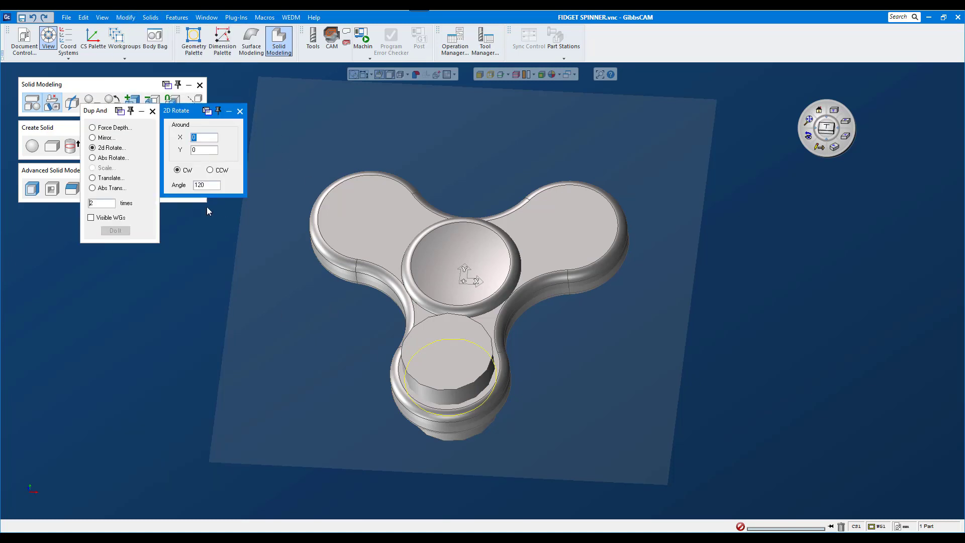
pyautogui.click(441, 359)
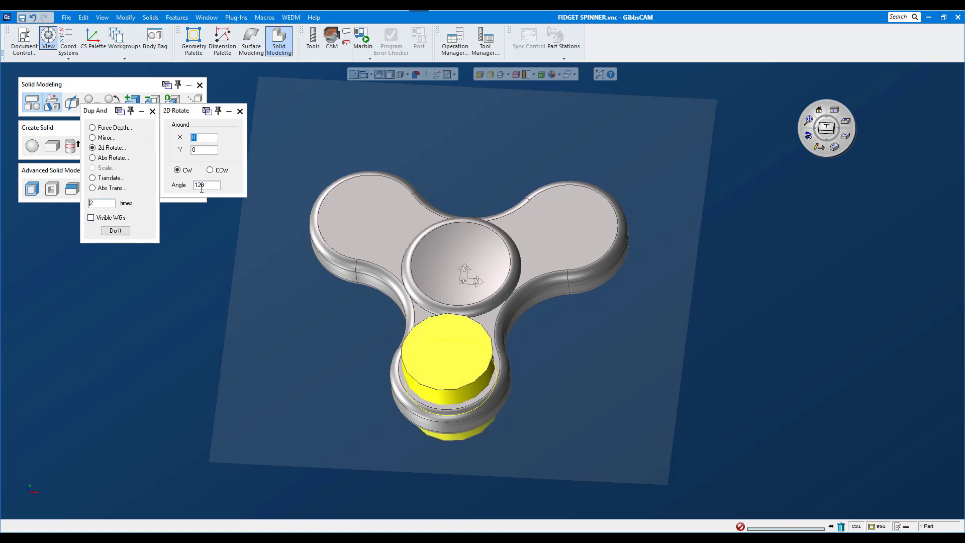
pyautogui.click(117, 231)
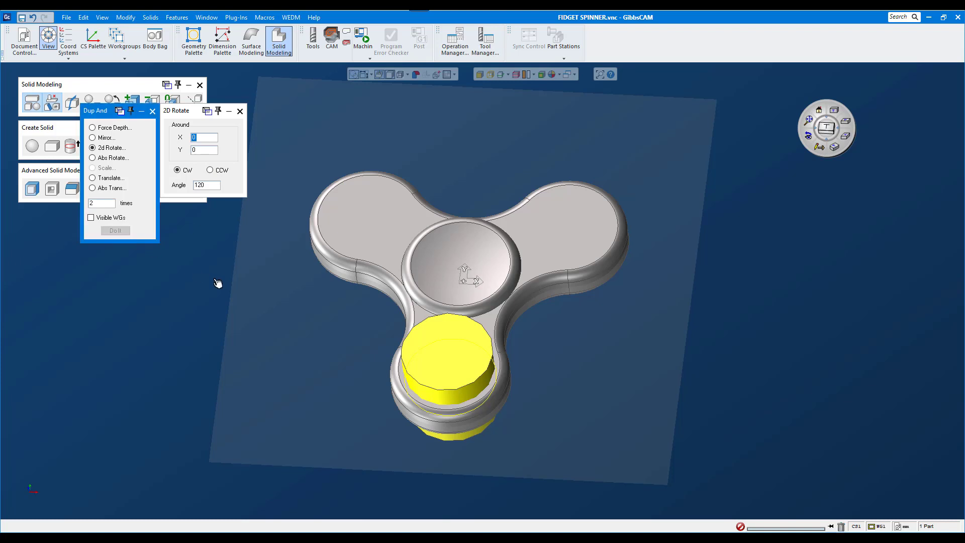
pyautogui.click(153, 111)
# Select the spinner body and the three cylinders to subtract the lobe holes.
pyautogui.click(386, 268)
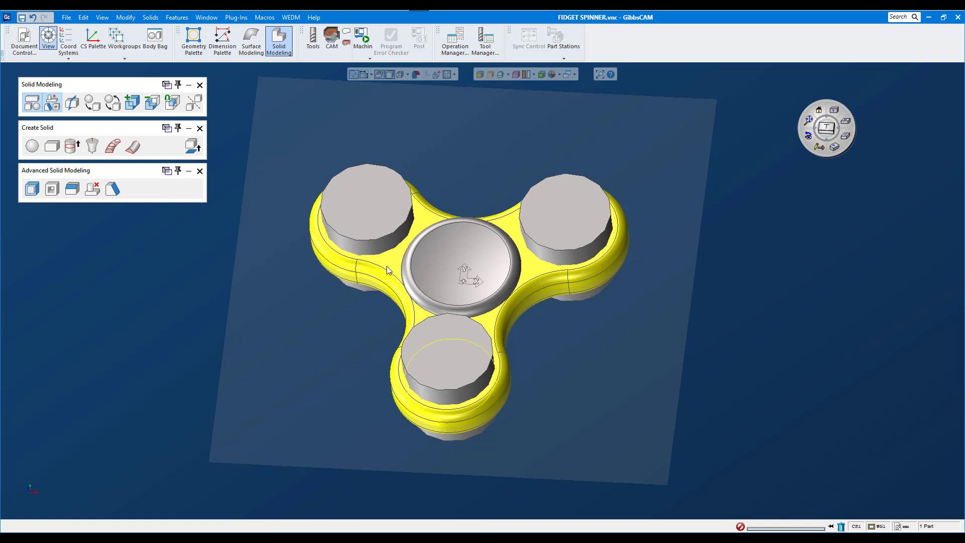
pyautogui.keyDown('shift'); pyautogui.click(373, 233); pyautogui.keyUp('shift')
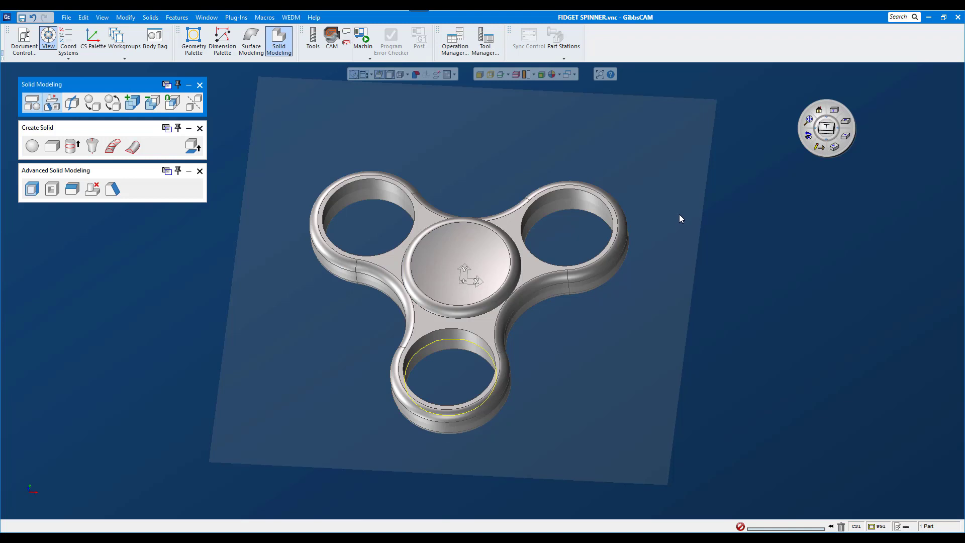
pyautogui.click(199, 171)
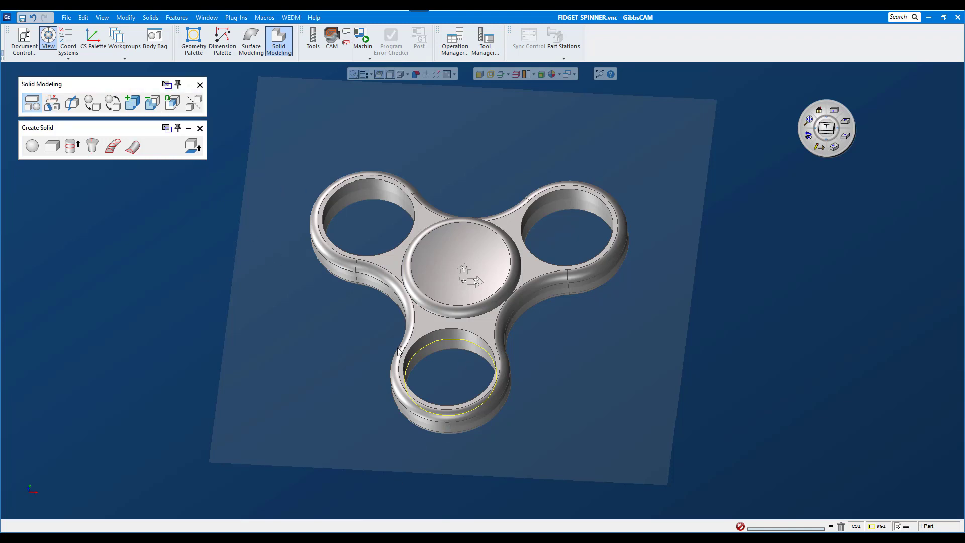
# Review the Paint reference drawing showing R9.0, R6.0, R5.0 and 8.0 thickness.
pyautogui.hotkey('alt', 'Tab')
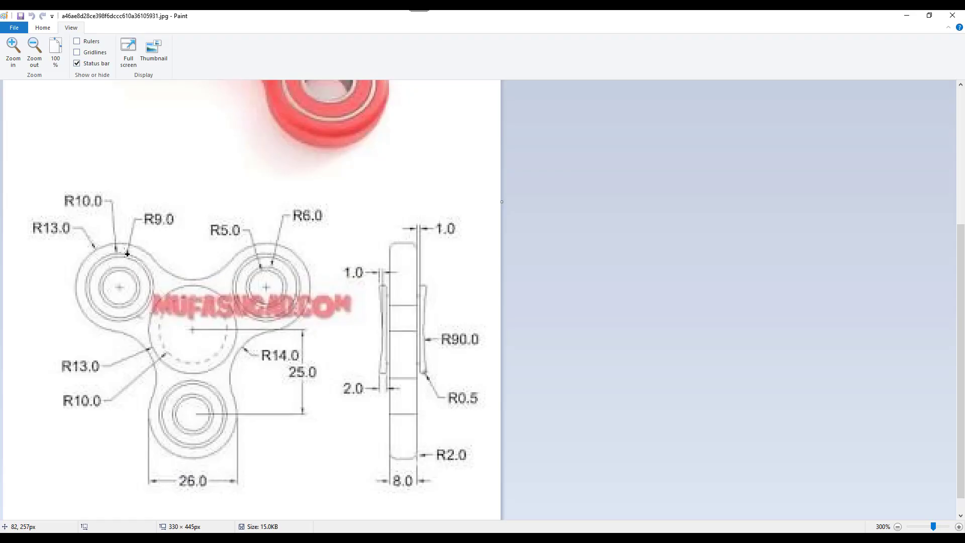
pyautogui.scroll(3, 324, 165)
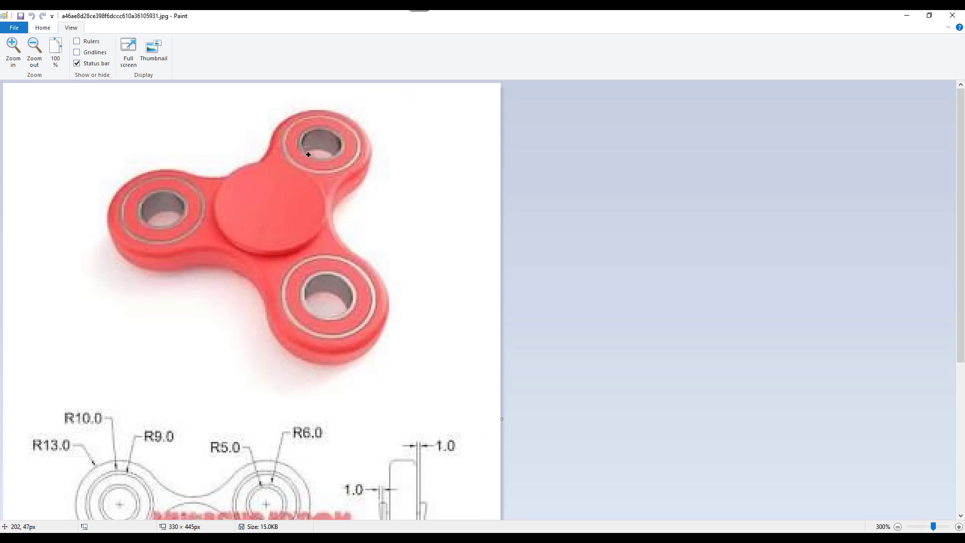
pyautogui.scroll(-3, 200, 273)
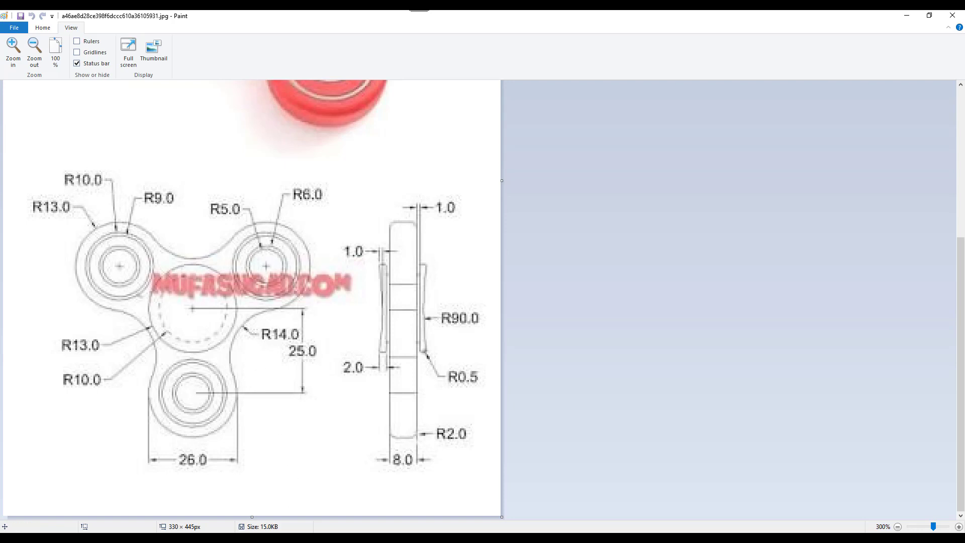
# Switch from the Paint reference drawing back to the fidget spinner model in GibbsCAM.
pyautogui.click(311, 492)
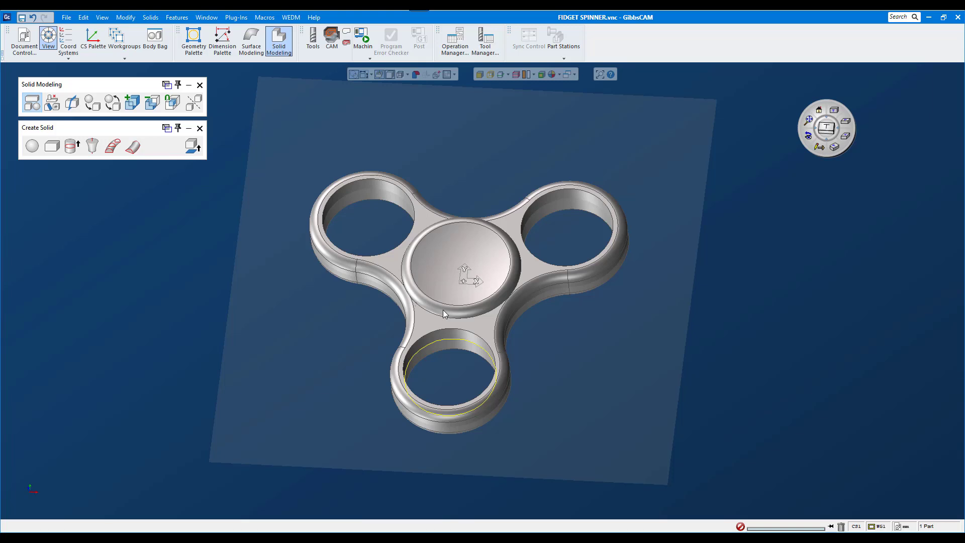
# Store the spinner body and hub in the Body Bag, leaving the bearing circle ready to extrude.
pyautogui.click(424, 319)
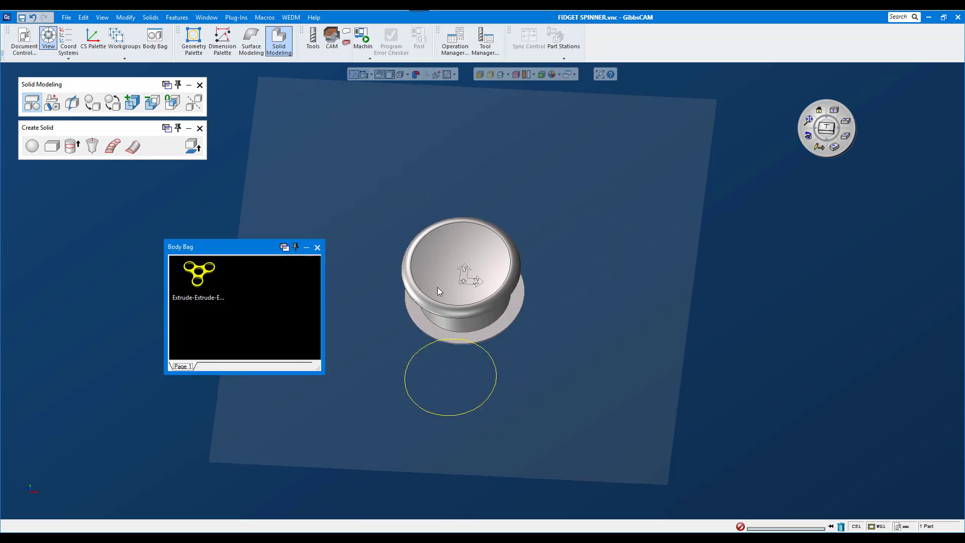
pyautogui.click(437, 287)
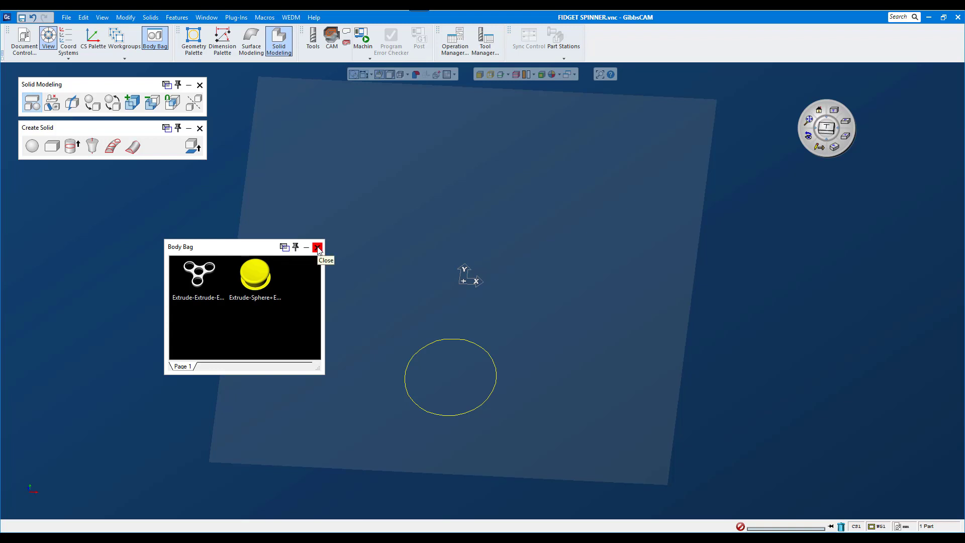
pyautogui.click(318, 248)
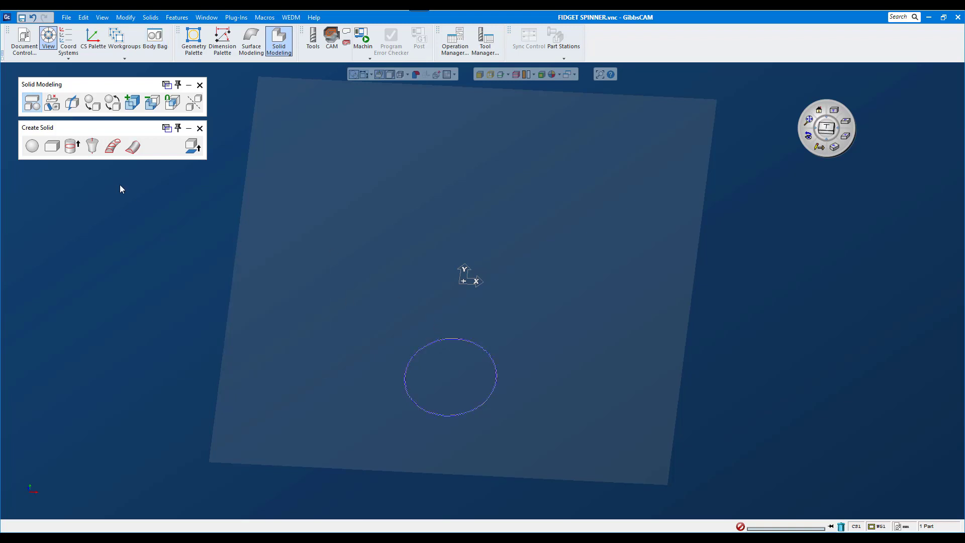
pyautogui.click(72, 146)
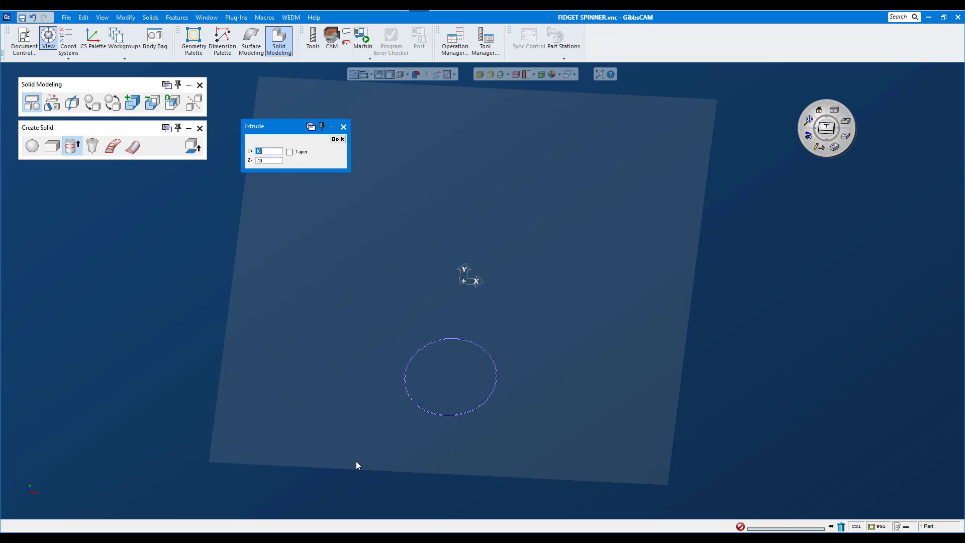
# After checking the Paint drawing, extrude the circle into a cylinder with Z+ 3.5 and Z- -3.5.
pyautogui.hotkey('alt', 'Tab')
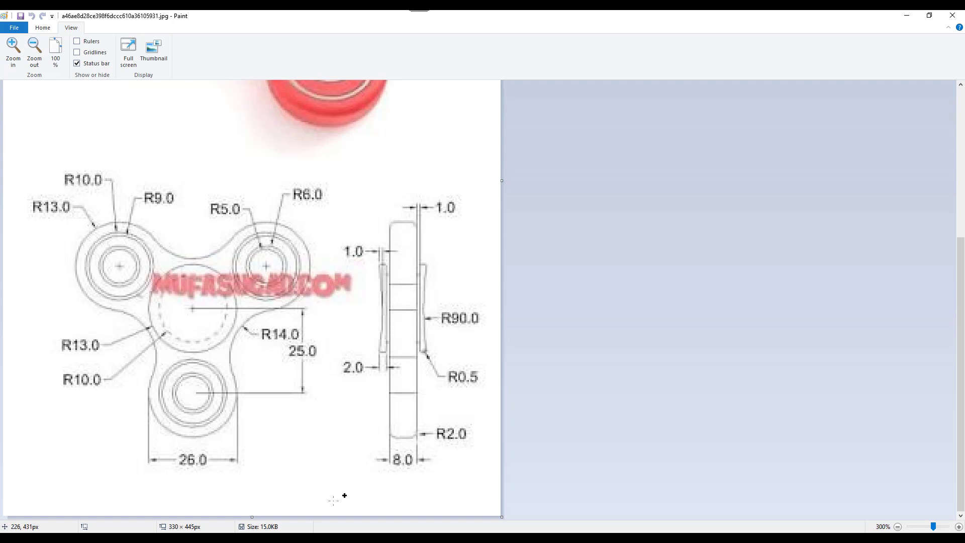
pyautogui.hotkey('alt', 'Tab')
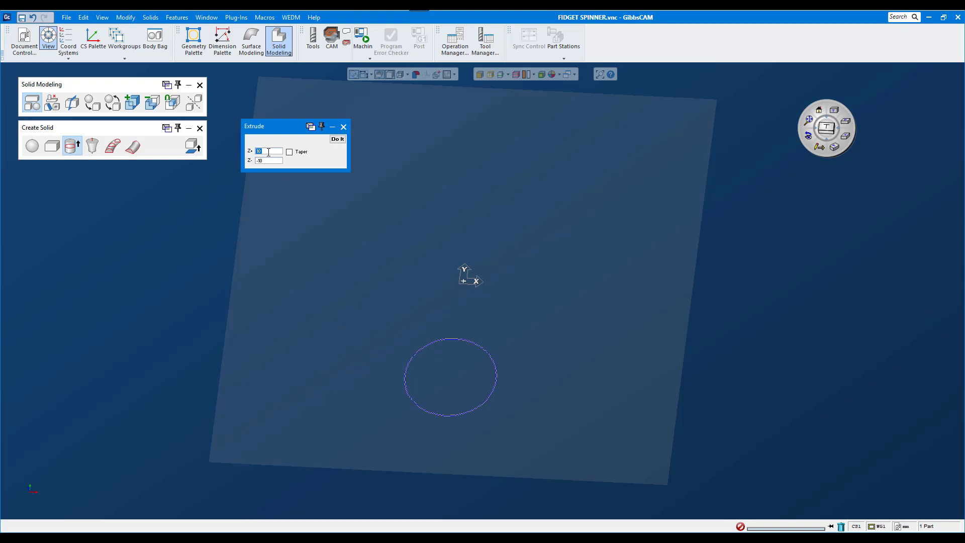
pyautogui.write('3.5')
pyautogui.doubleClick(269, 161)
pyautogui.write('-3.')
pyautogui.click(337, 139)
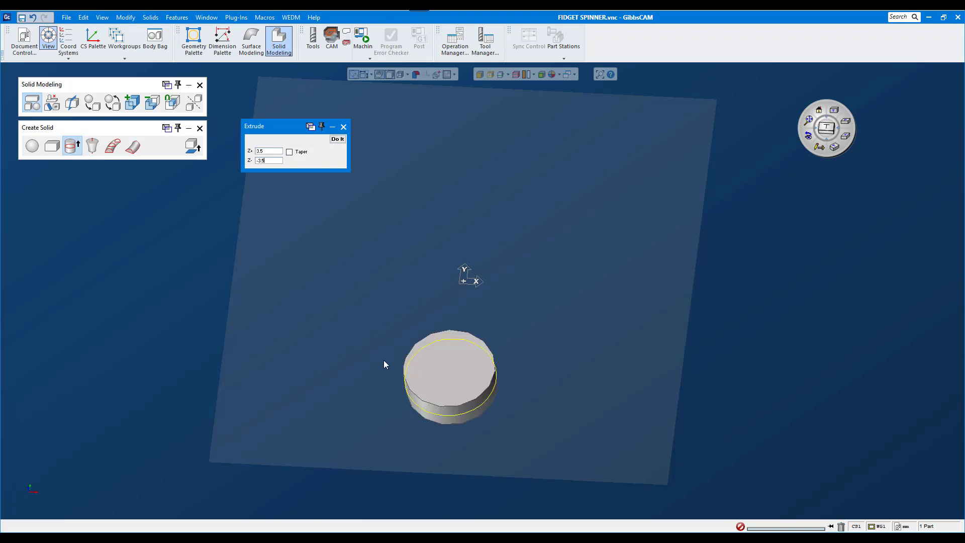
pyautogui.moveTo(384, 365)
pyautogui.mouseDown(button='middle')
pyautogui.moveTo(435, 288)
pyautogui.moveTo(446, 233)
pyautogui.mouseUp(button='middle')
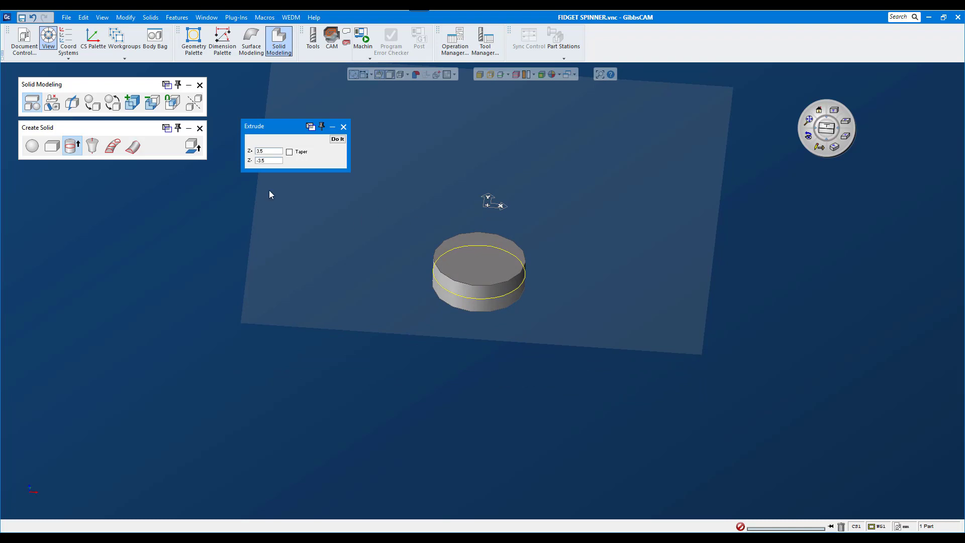
pyautogui.click(343, 127)
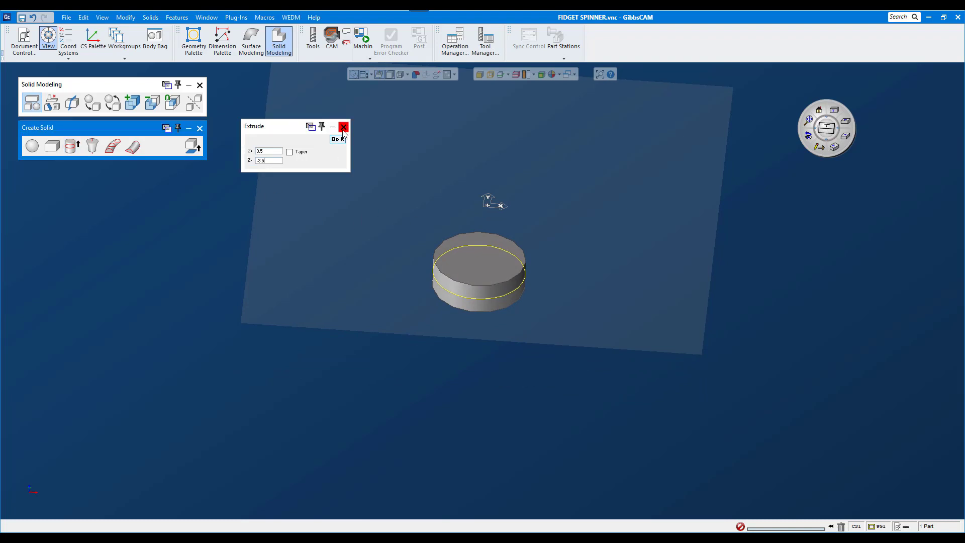
# Draw a radius-5 circle centred at X 0, Y -25 on the cylinder's top face.
pyautogui.click(193, 41)
pyautogui.click(84, 337)
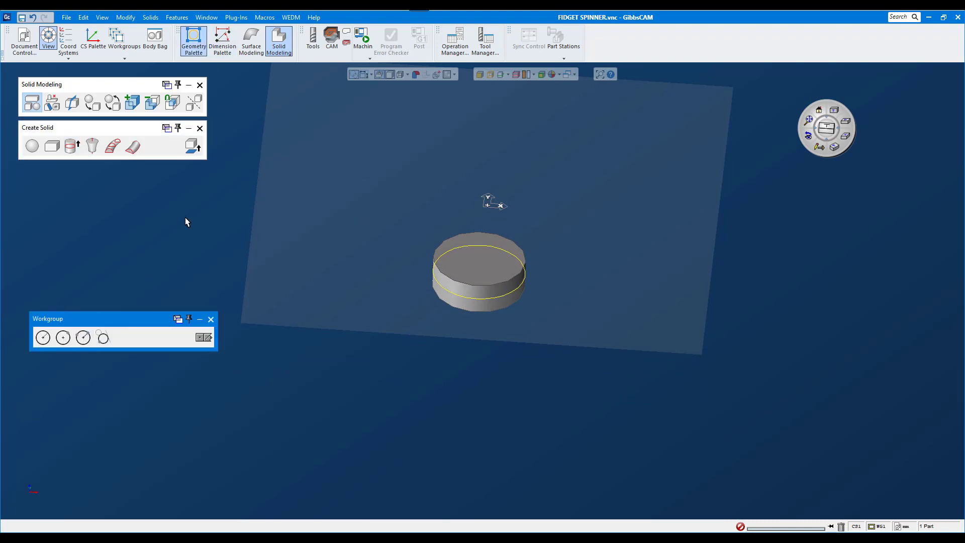
pyautogui.click(42, 336)
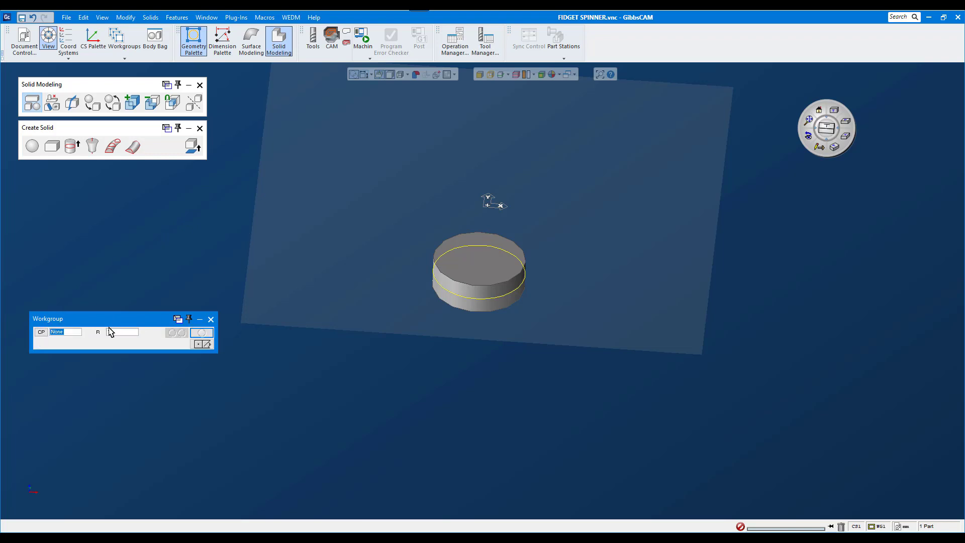
pyautogui.write('10')
pyautogui.click(115, 332)
pyautogui.write('5')
pyautogui.click(42, 332)
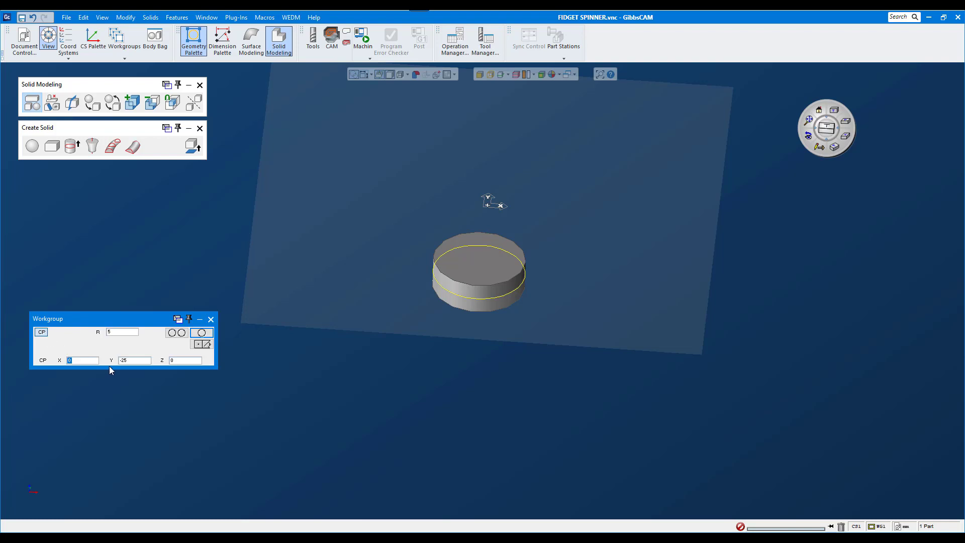
pyautogui.click(177, 332)
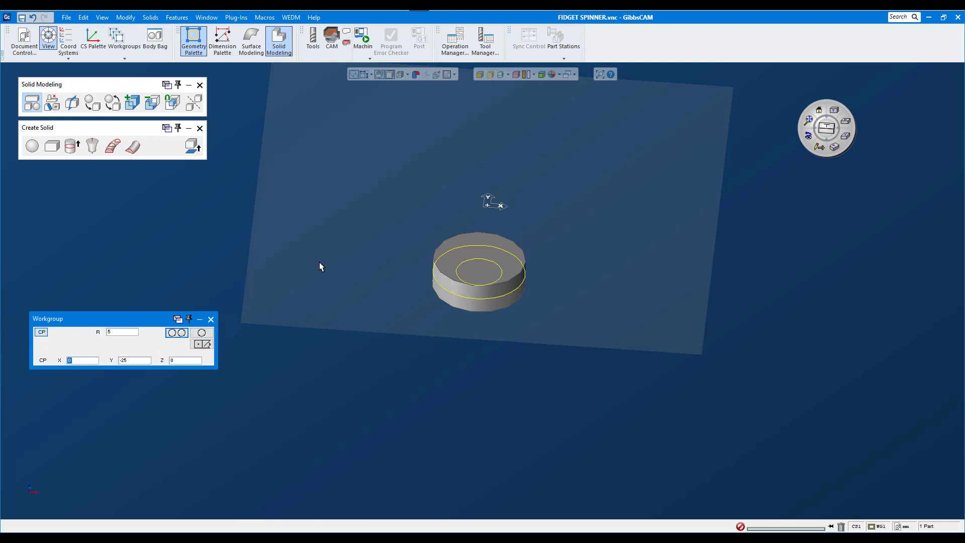
pyautogui.click(211, 320)
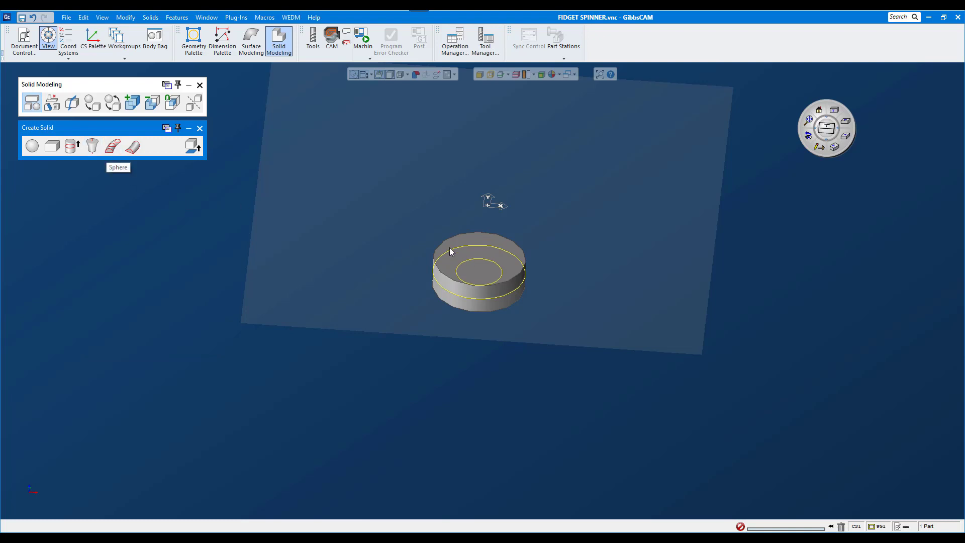
# Extrude the radius-5 circle into a raised boss with Z+ 5 and Z- -3.5.
pyautogui.click(472, 258)
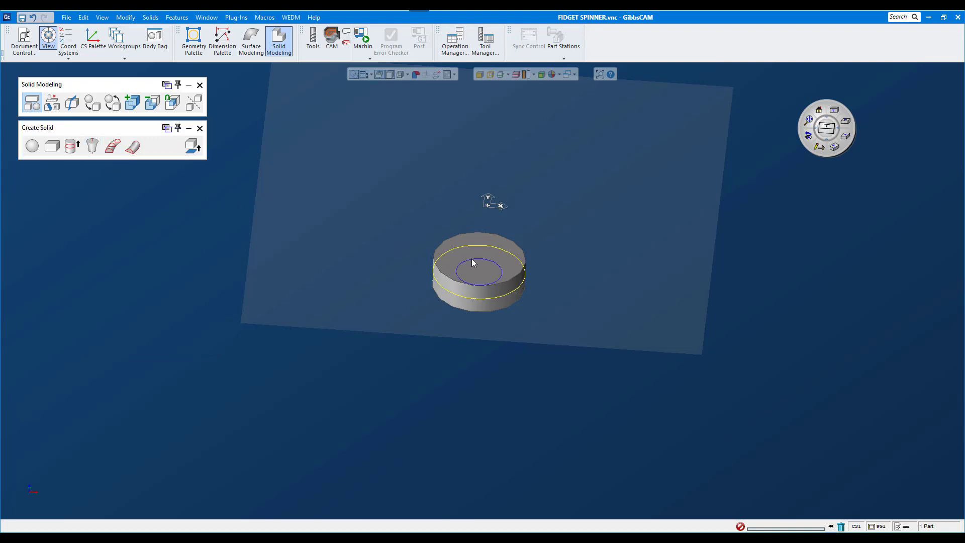
pyautogui.click(95, 148)
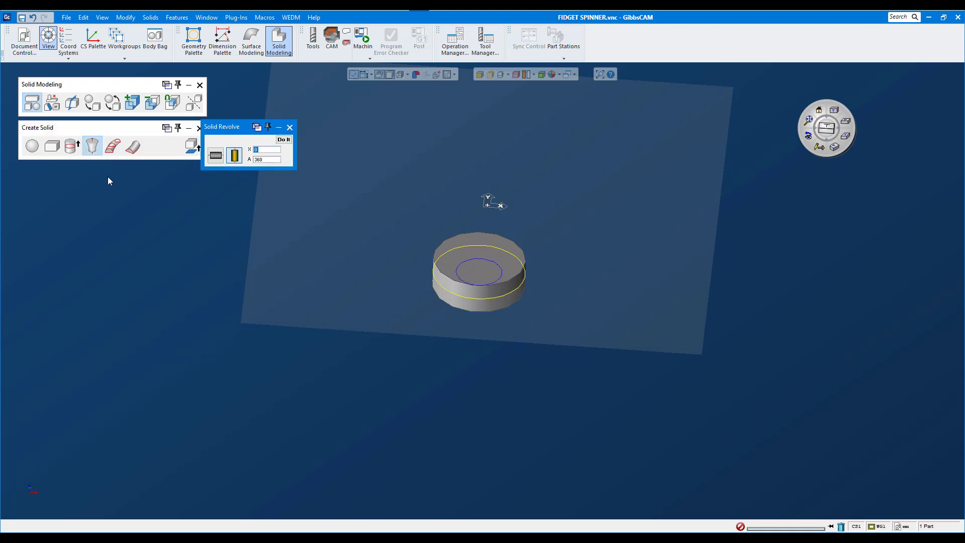
pyautogui.click(74, 148)
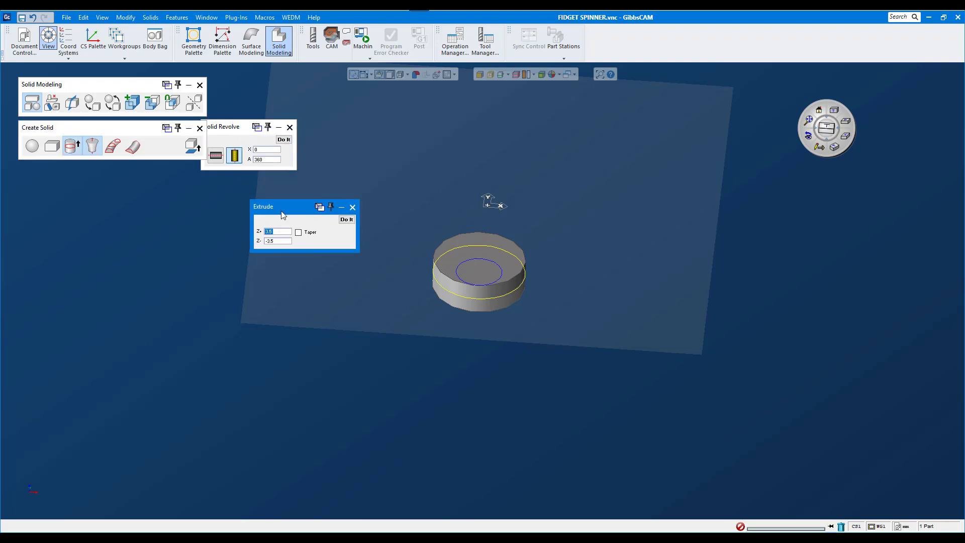
pyautogui.moveTo(282, 212); pyautogui.dragTo(283, 225)
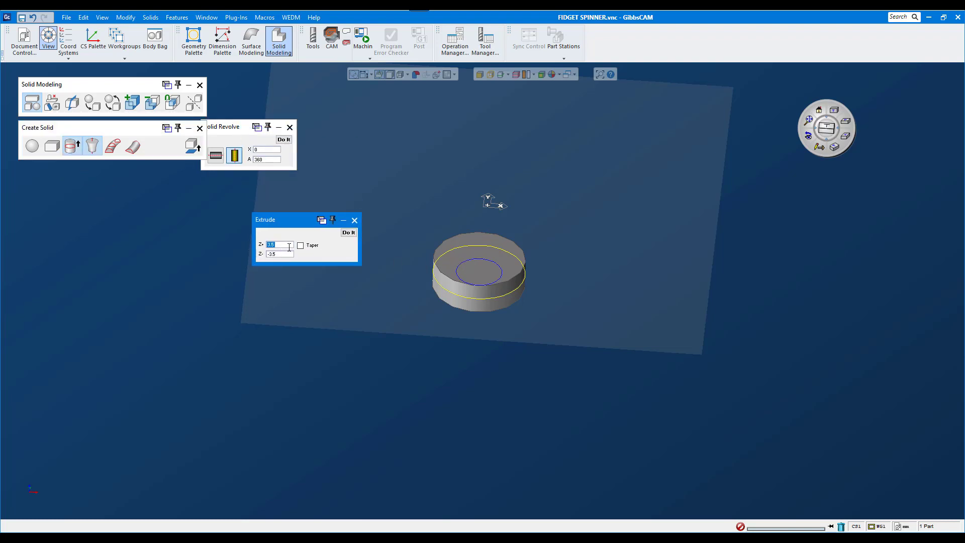
pyautogui.write('5')
pyautogui.click(348, 232)
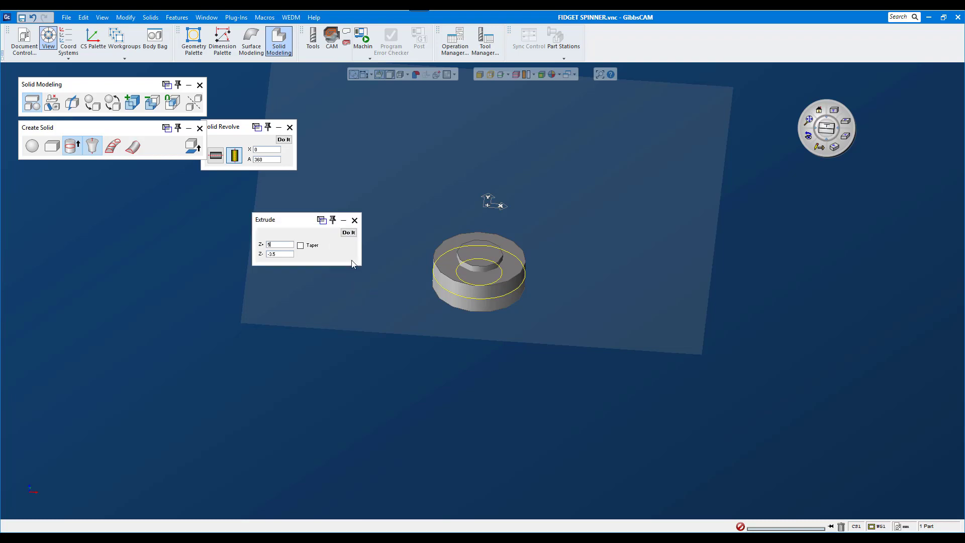
pyautogui.click(354, 222)
pyautogui.moveTo(410, 221); pyautogui.dragTo(588, 333)
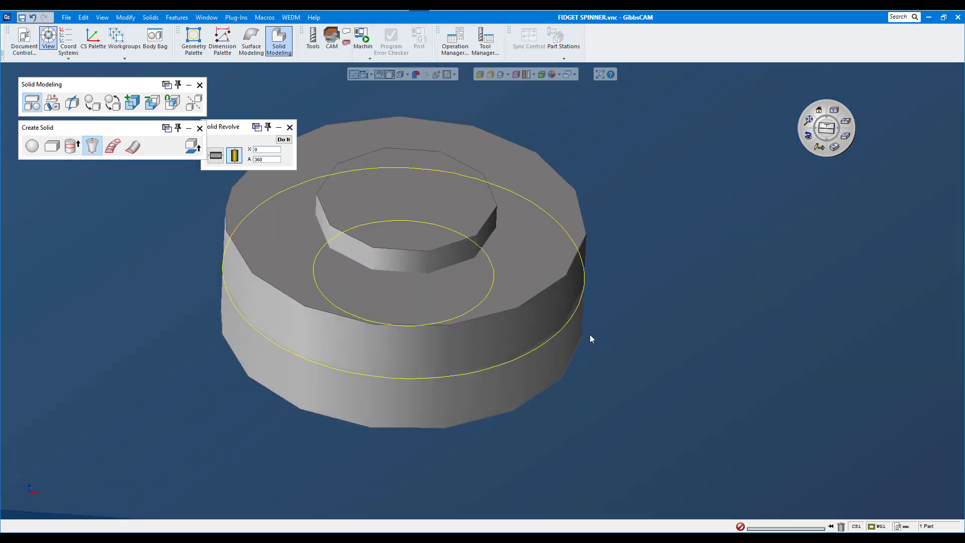
# Subtract the raised boss from the base cylinder to form the bearing ring.
pyautogui.click(290, 127)
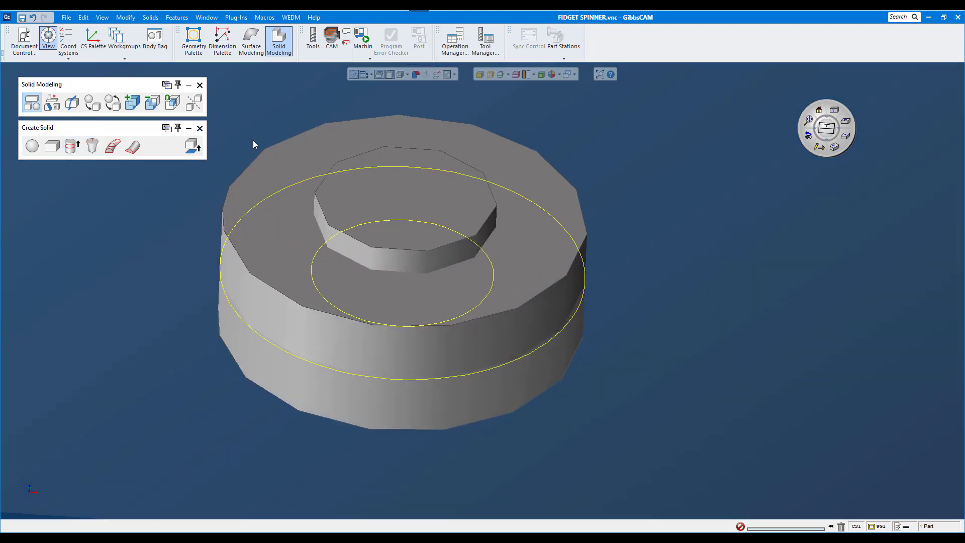
pyautogui.click(290, 248)
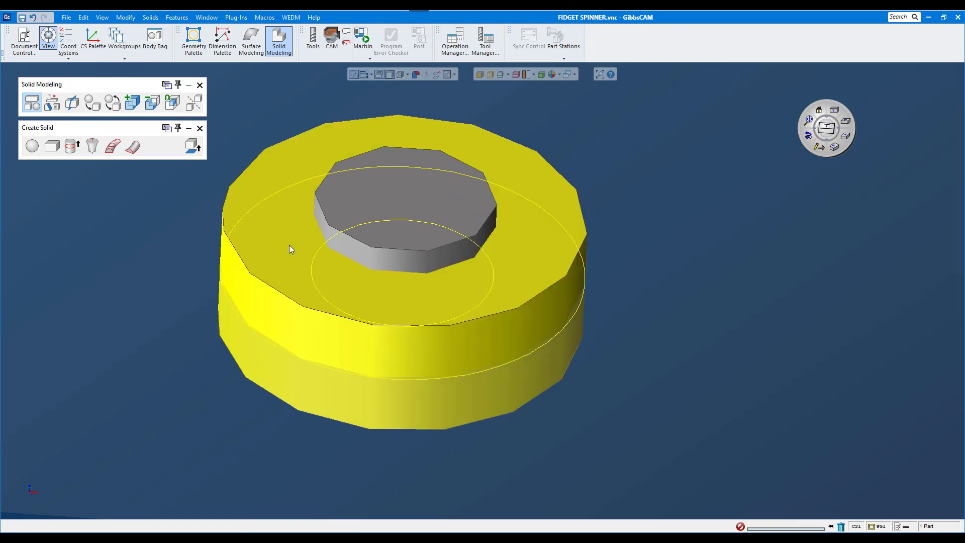
pyautogui.keyDown('shift'); pyautogui.click(367, 215); pyautogui.keyUp('shift')
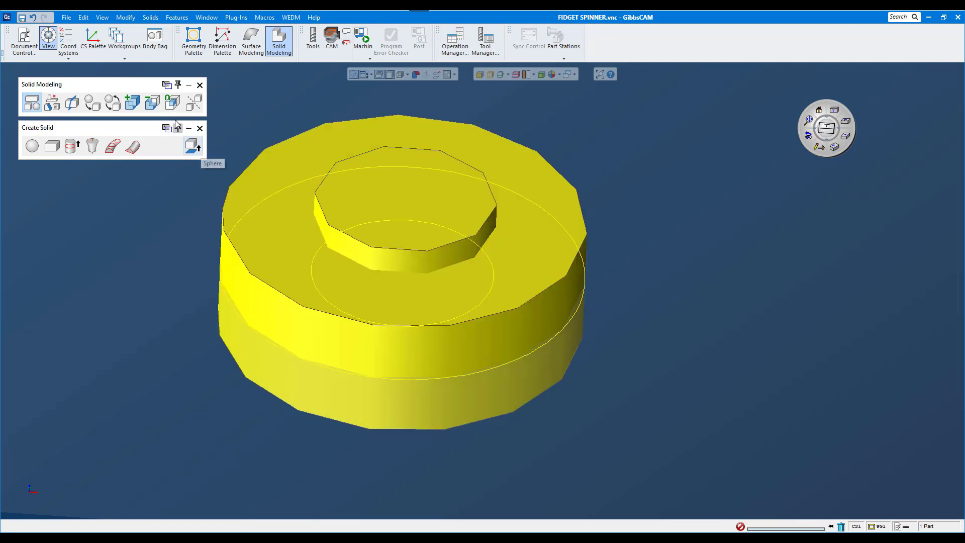
pyautogui.click(156, 108)
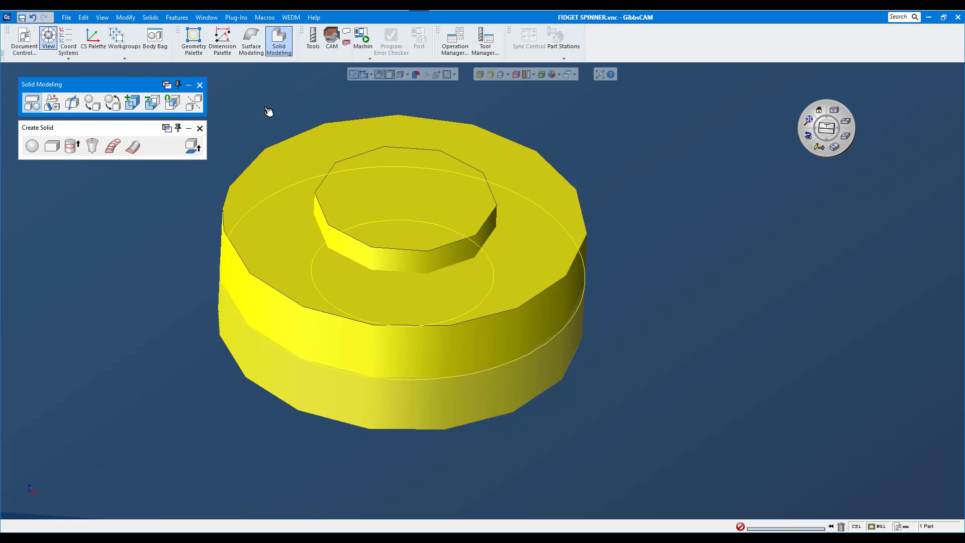
pyautogui.moveTo(367, 122)
pyautogui.mouseDown(button='middle')
pyautogui.moveTo(393, 313)
pyautogui.moveTo(369, 159)
pyautogui.moveTo(340, 204)
pyautogui.moveTo(340, 194)
pyautogui.mouseUp(button='middle')
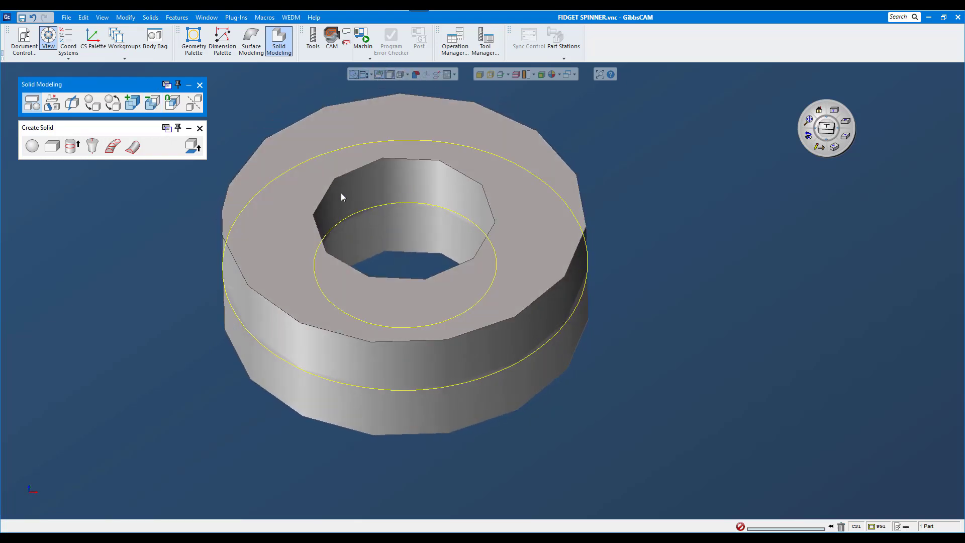
pyautogui.click(834, 146)
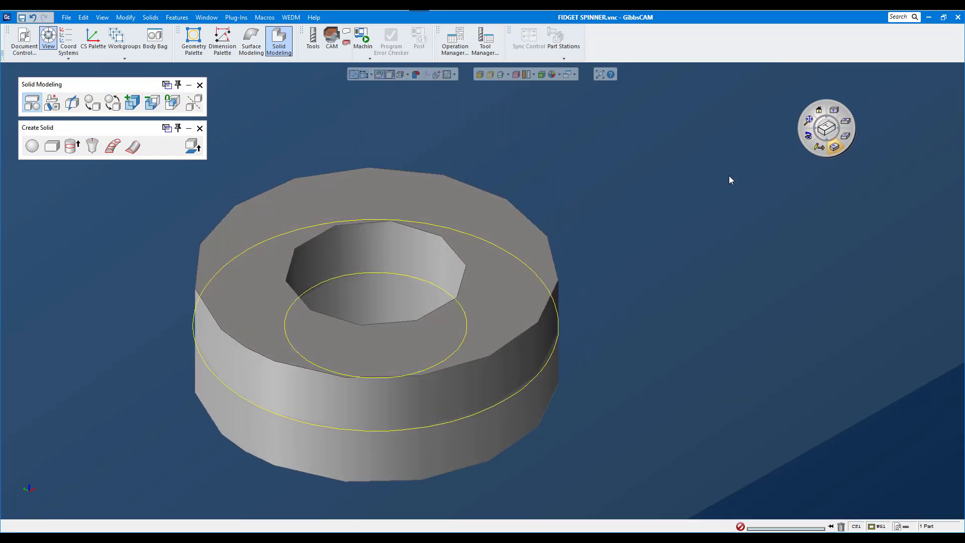
# Delete the outer and inner construction circles and store the ring in the Body Bag.
pyautogui.click(484, 240)
pyautogui.keyDown('shift'); pyautogui.click(416, 279); pyautogui.keyUp('shift')
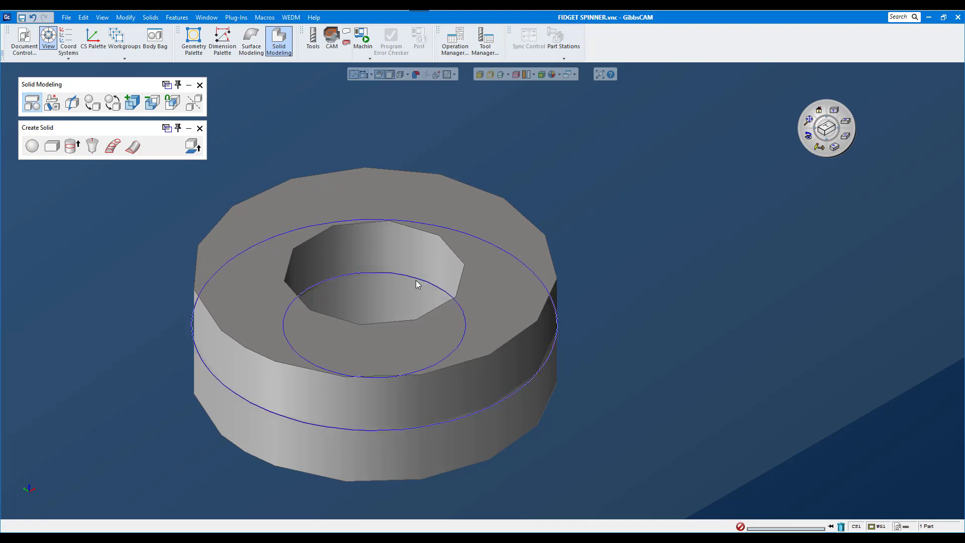
pyautogui.click(416, 285)
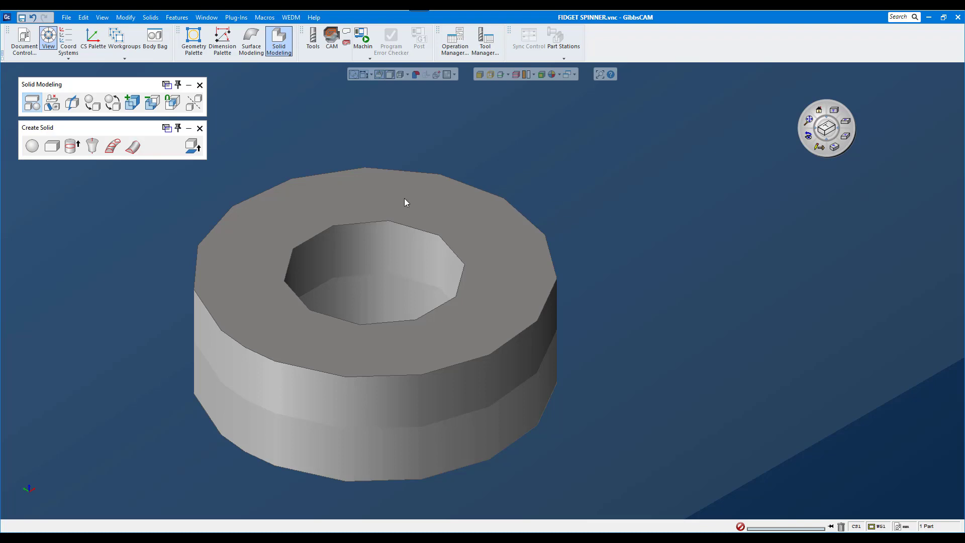
pyautogui.hotkey('ctrl', 'b')
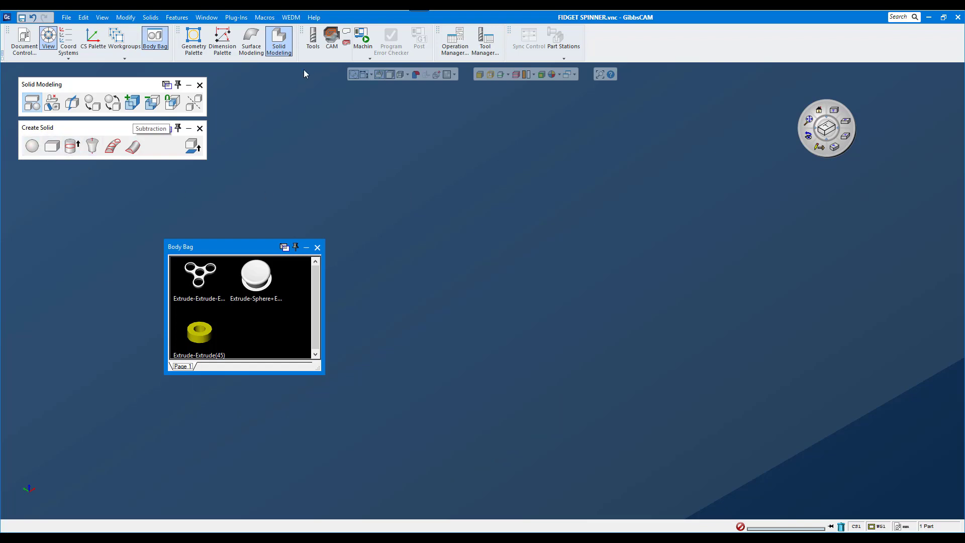
# Draw a radius-9 circle centred at X 0, Y -25, Z 0 in the empty workspace.
pyautogui.click(193, 40)
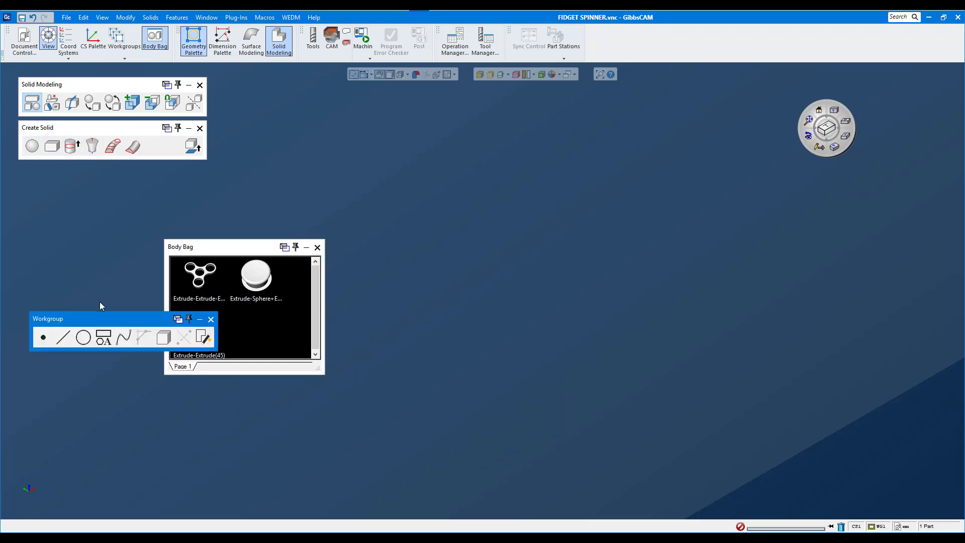
pyautogui.click(317, 247)
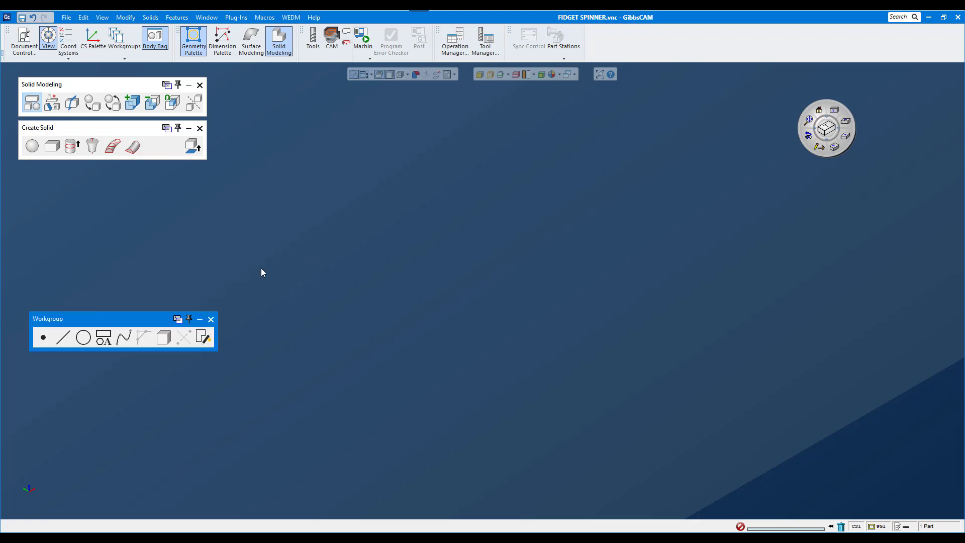
pyautogui.click(83, 337)
pyautogui.click(43, 337)
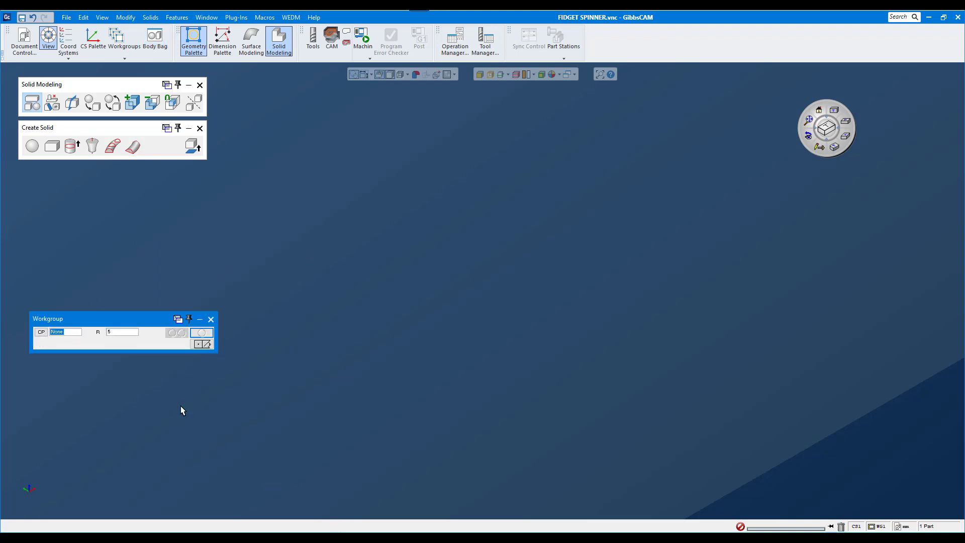
pyautogui.click(122, 334)
pyautogui.click(41, 331)
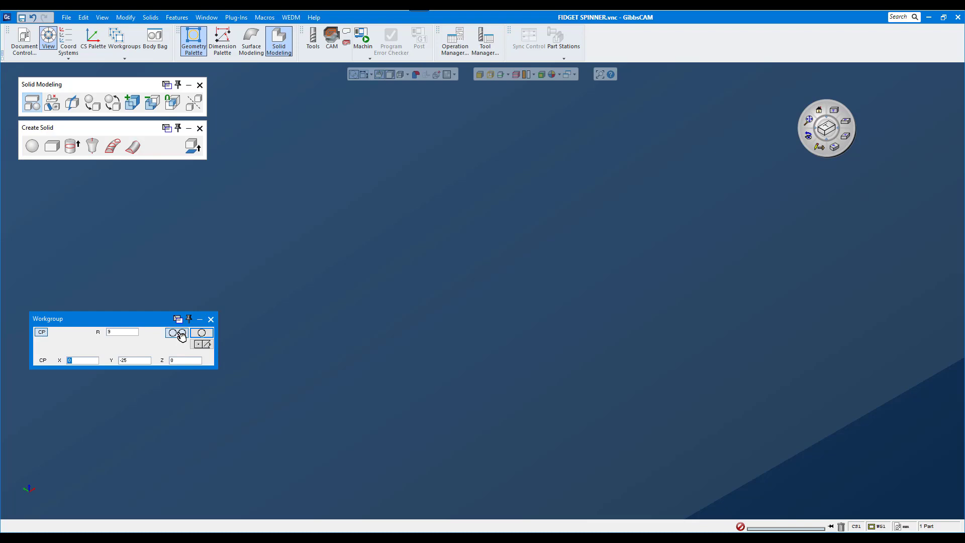
pyautogui.click(177, 332)
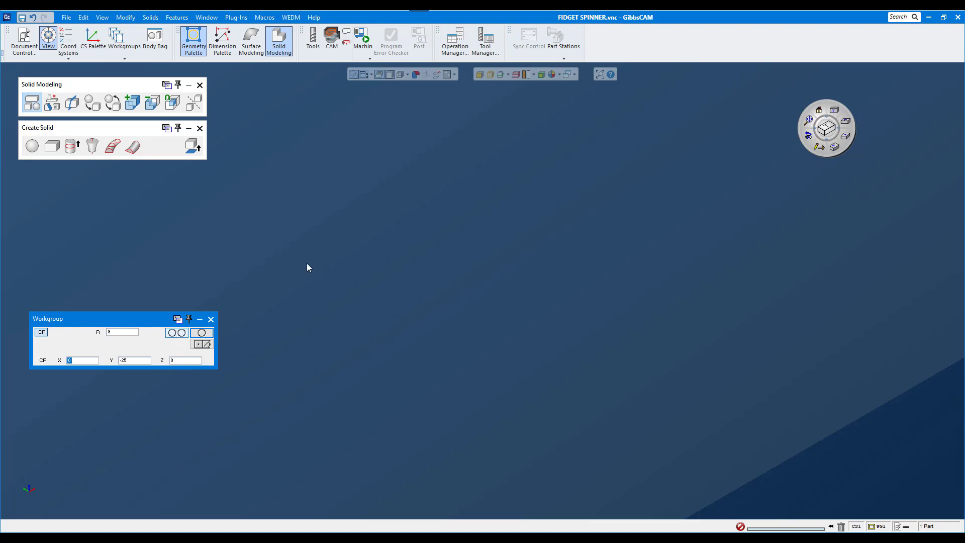
pyautogui.click(211, 319)
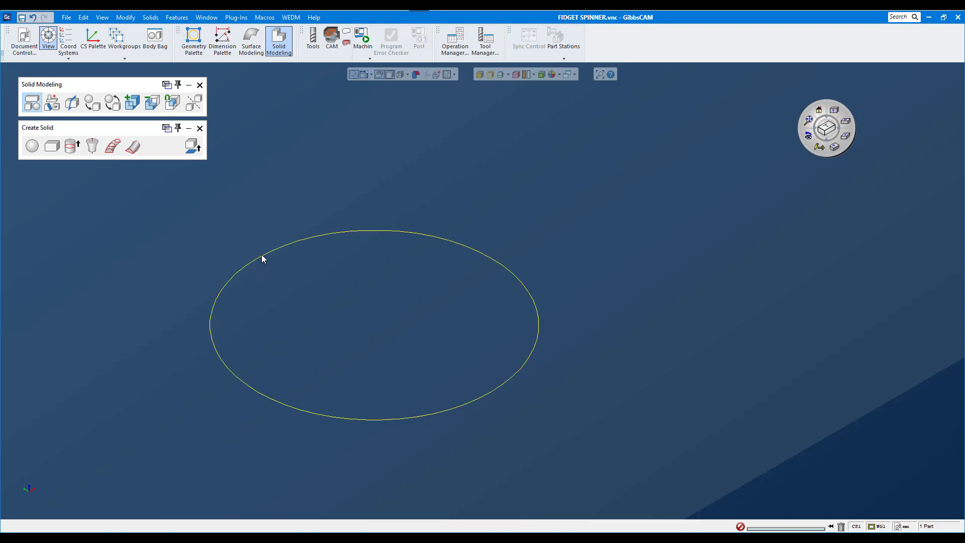
# Extrude the radius-9 circle into a cylinder spanning Z+ 4 to Z- -4.
pyautogui.click(71, 146)
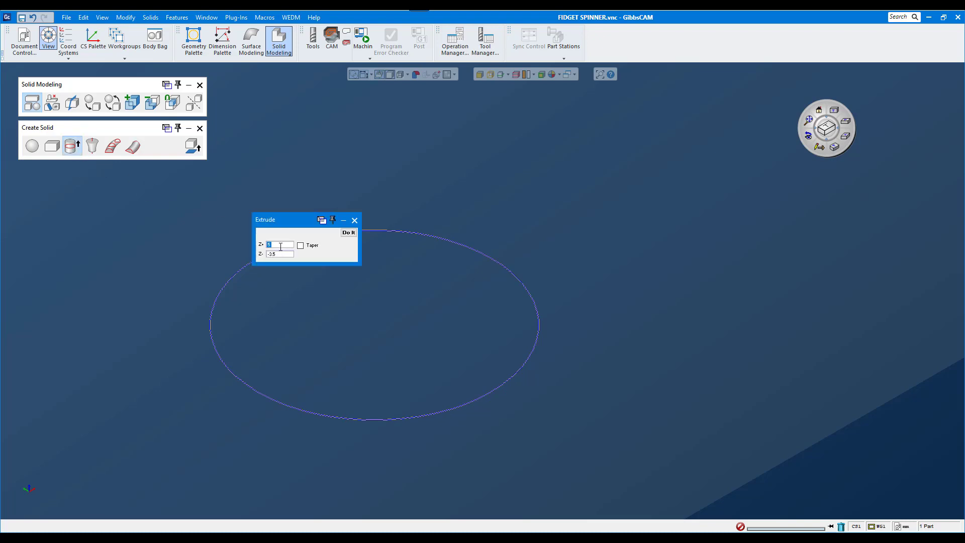
pyautogui.doubleClick(278, 252)
pyautogui.write('-4')
pyautogui.click(348, 233)
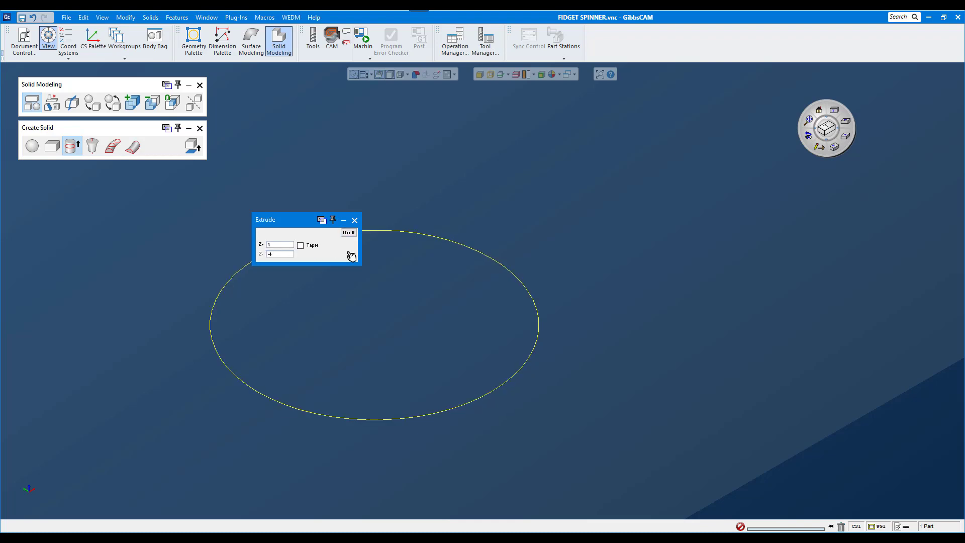
pyautogui.click(355, 221)
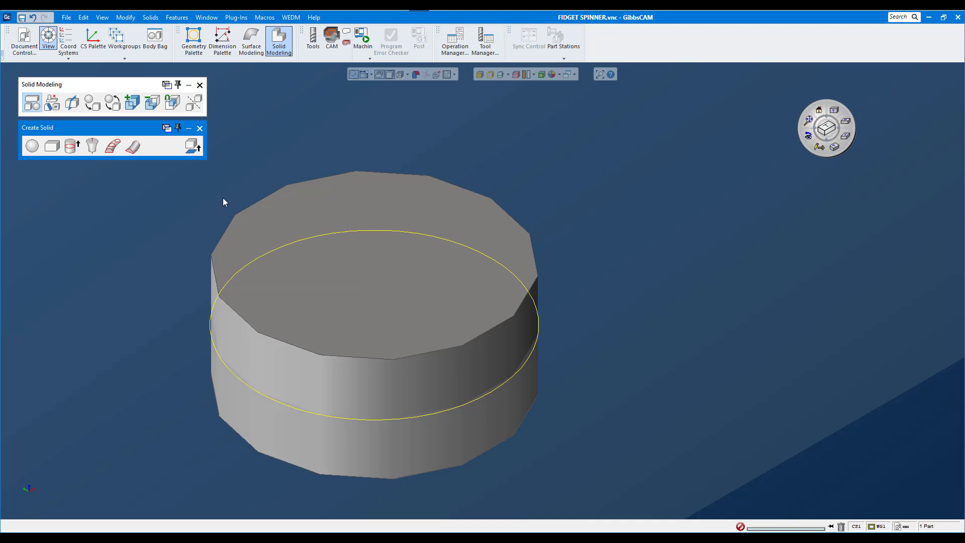
# Set up a centre-point-and-radius circle in the Geometry Palette, ready for a new radius.
pyautogui.click(193, 41)
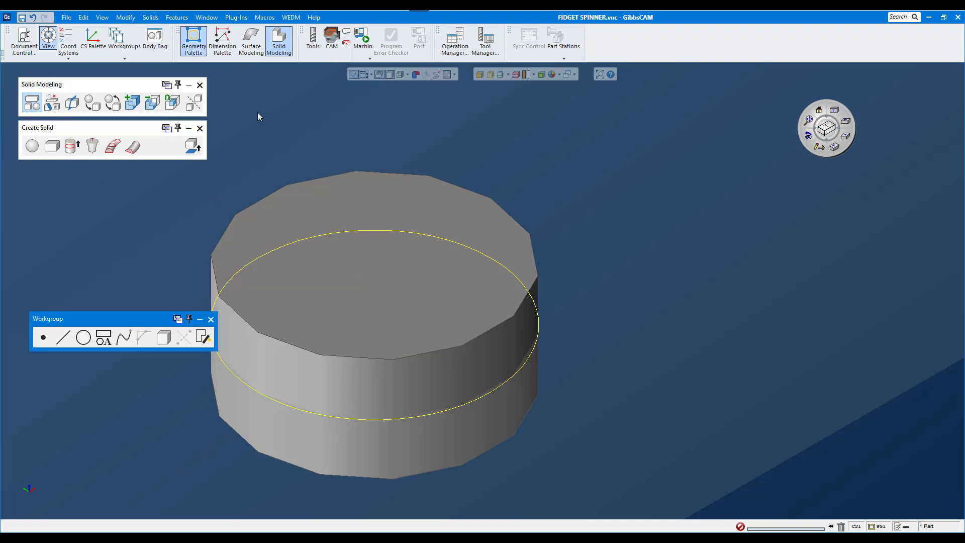
pyautogui.click(84, 337)
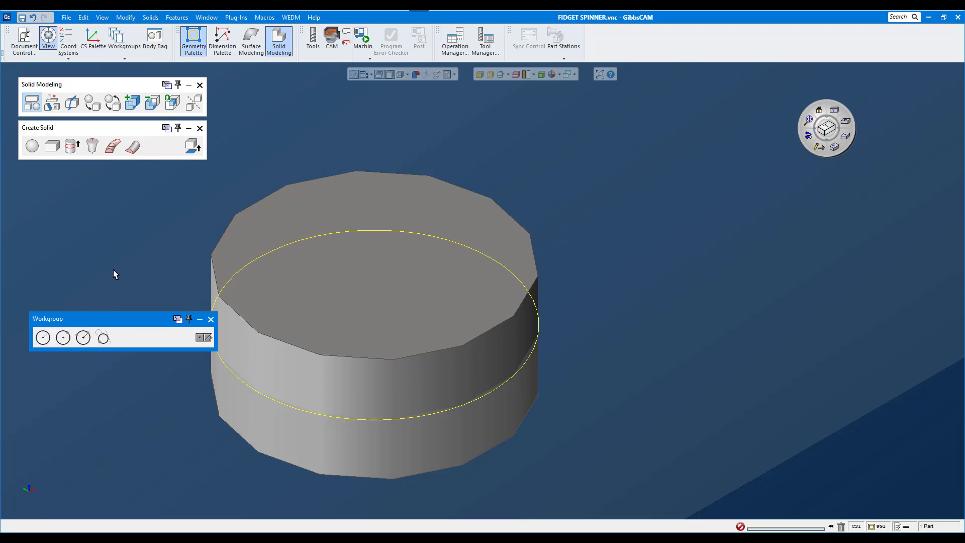
pyautogui.click(45, 337)
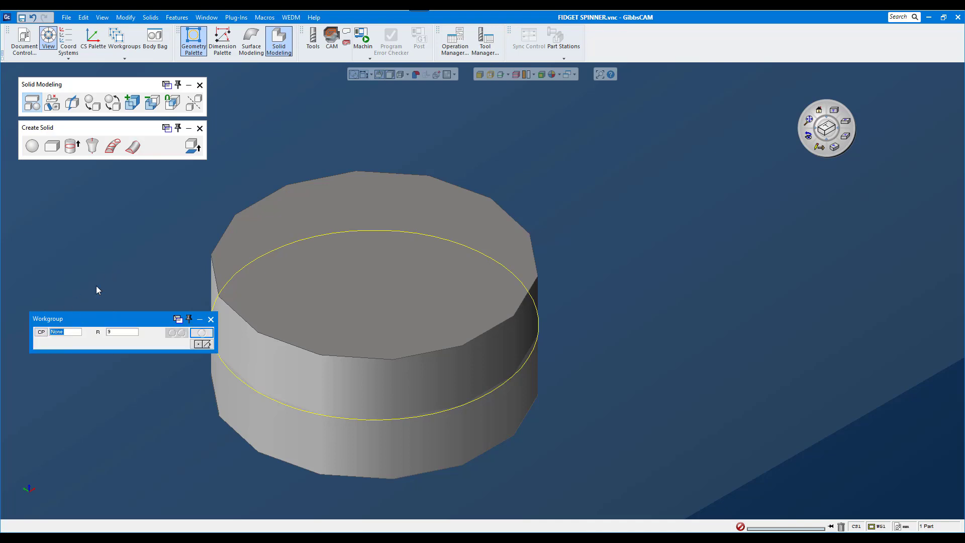
pyautogui.click(125, 331)
pyautogui.hotkey('alt', 'Tab')
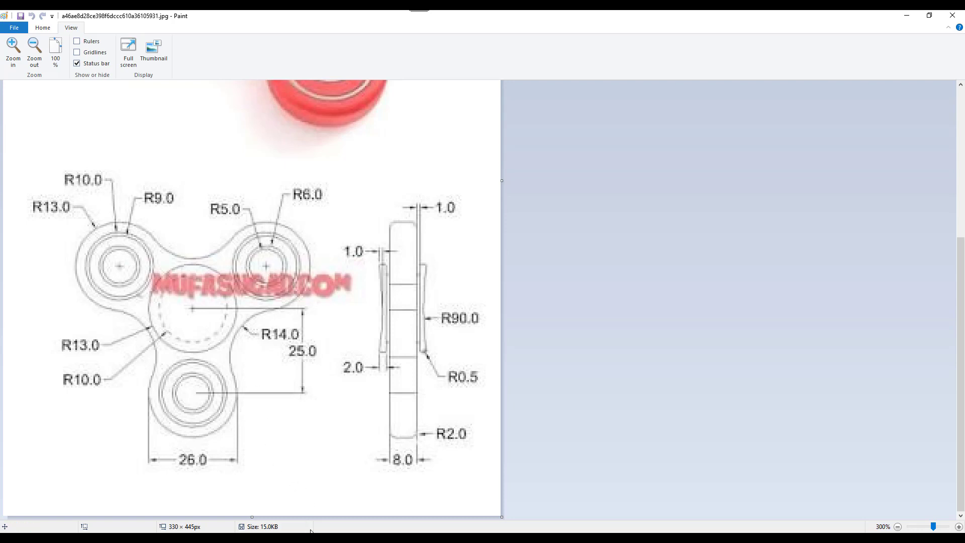
pyautogui.hotkey('alt', 'Tab')
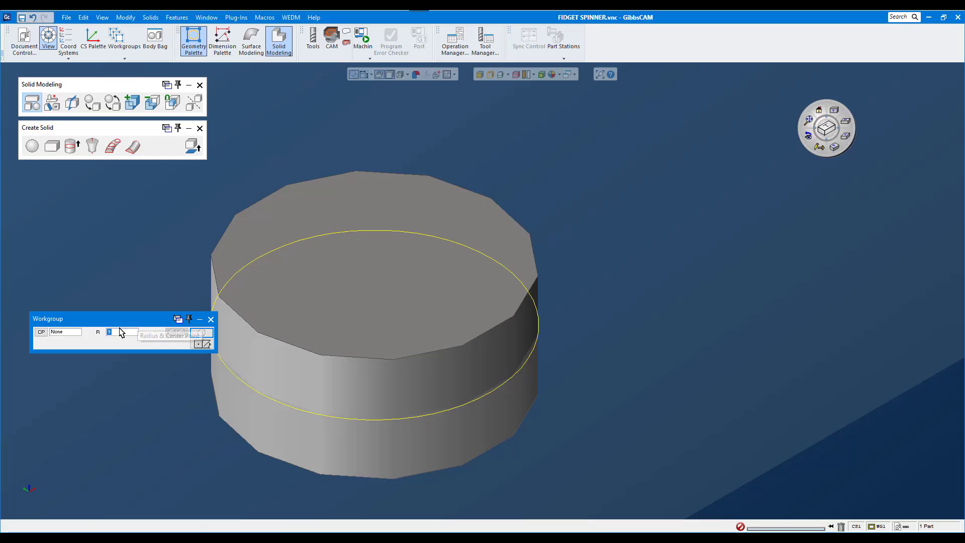
# Create a radius-6 circle centred at X 0, Y -25, Z 0 on the cylinder.
pyautogui.click(40, 332)
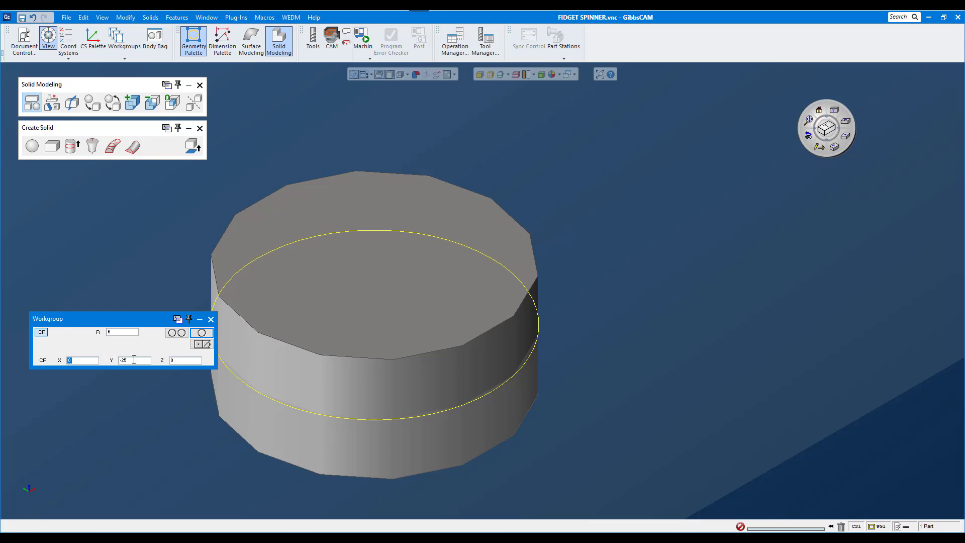
pyautogui.click(176, 333)
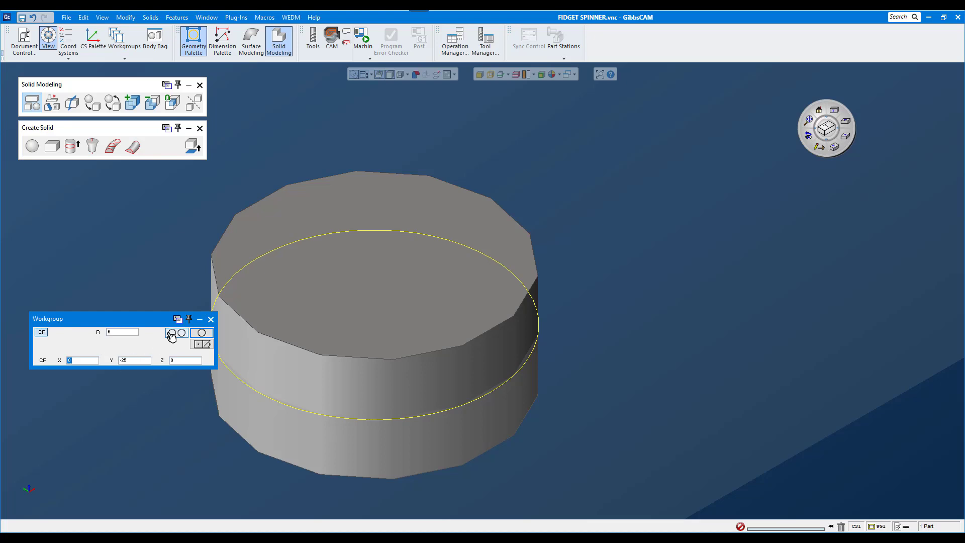
pyautogui.click(210, 319)
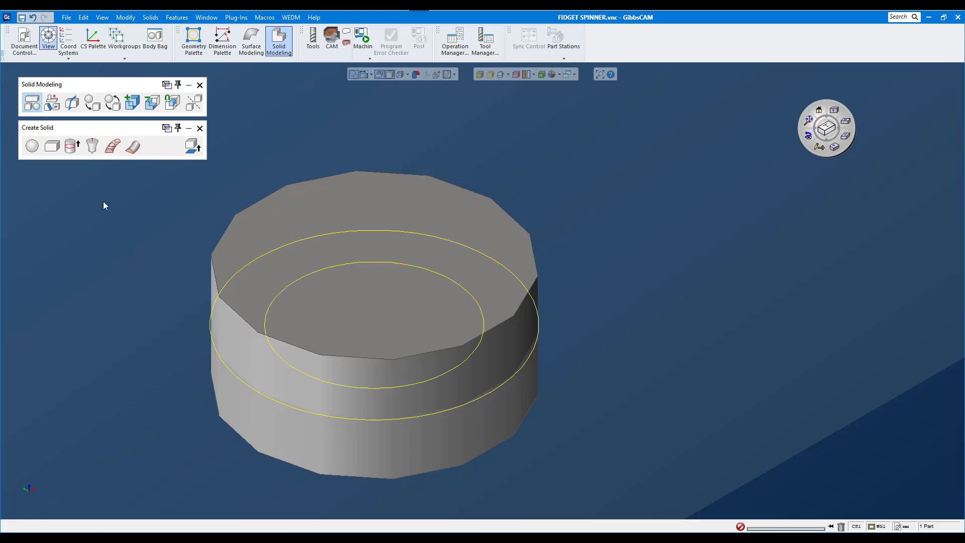
# Extrude the radius-6 circle into a raised boss with Z+ 6 and Z- -4.
pyautogui.click(73, 147)
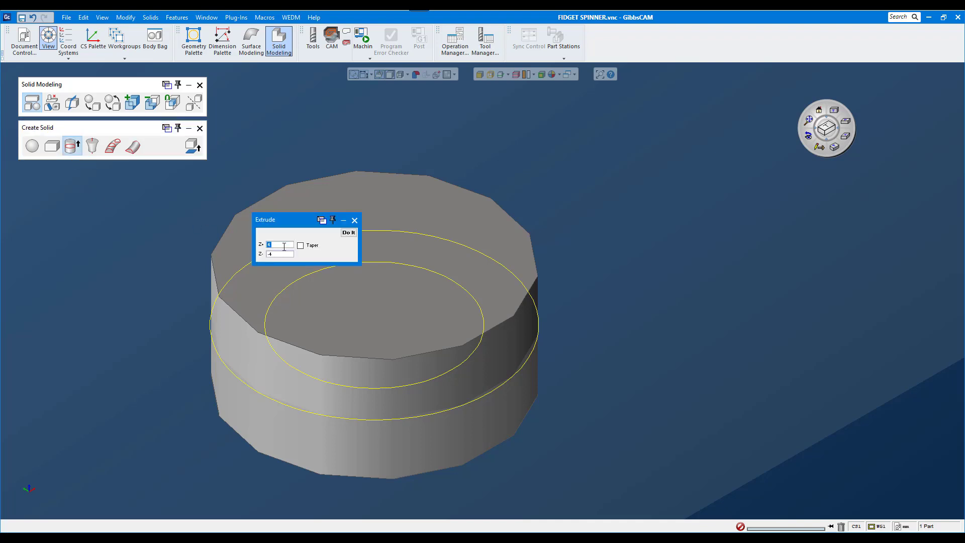
pyautogui.write('6')
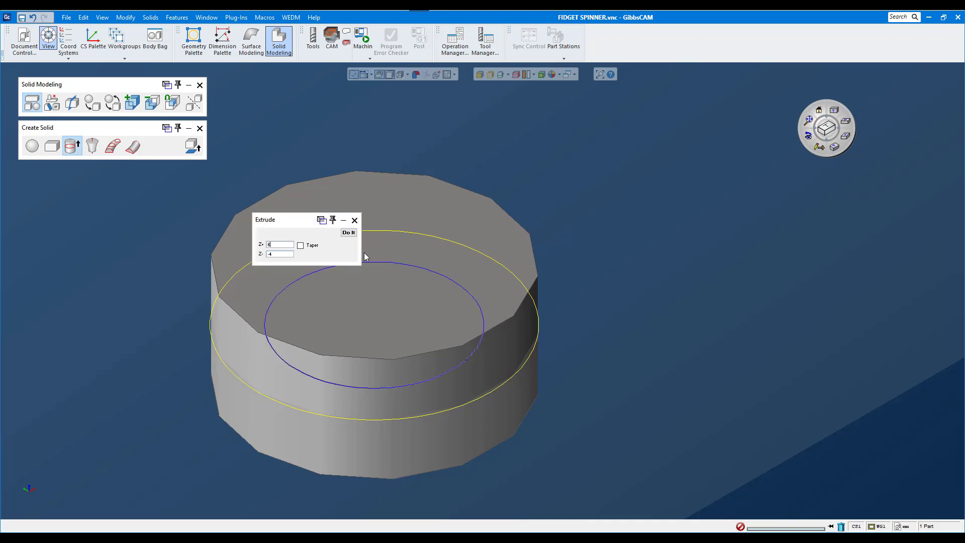
pyautogui.click(349, 233)
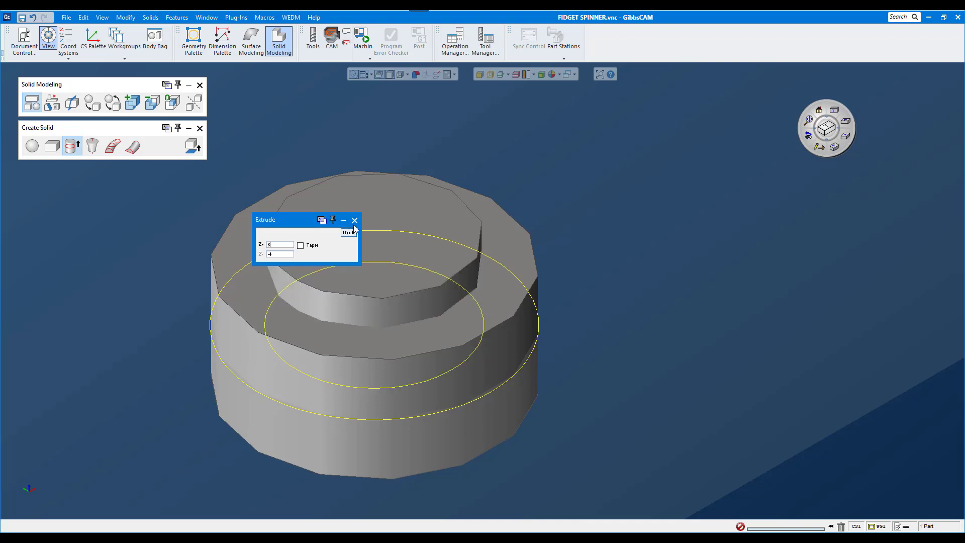
pyautogui.click(354, 221)
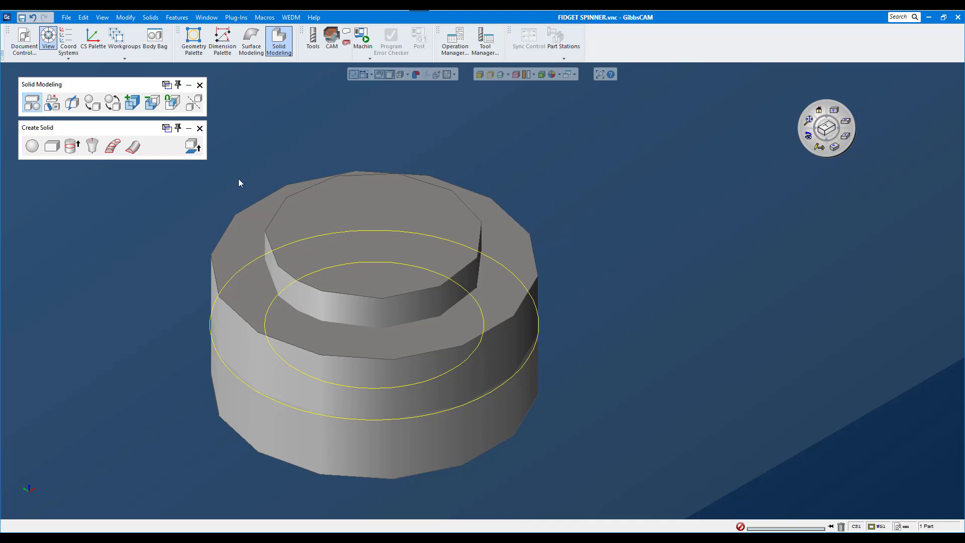
# Delete the outer and inner guide circles, leaving only the grey faceted ring.
pyautogui.click(254, 299)
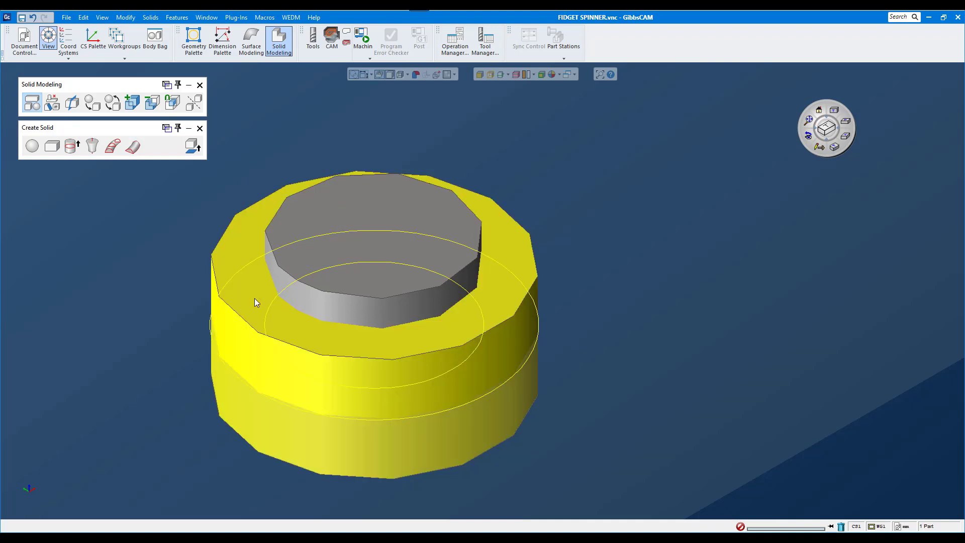
pyautogui.keyDown('shift'); pyautogui.click(304, 259); pyautogui.keyUp('shift')
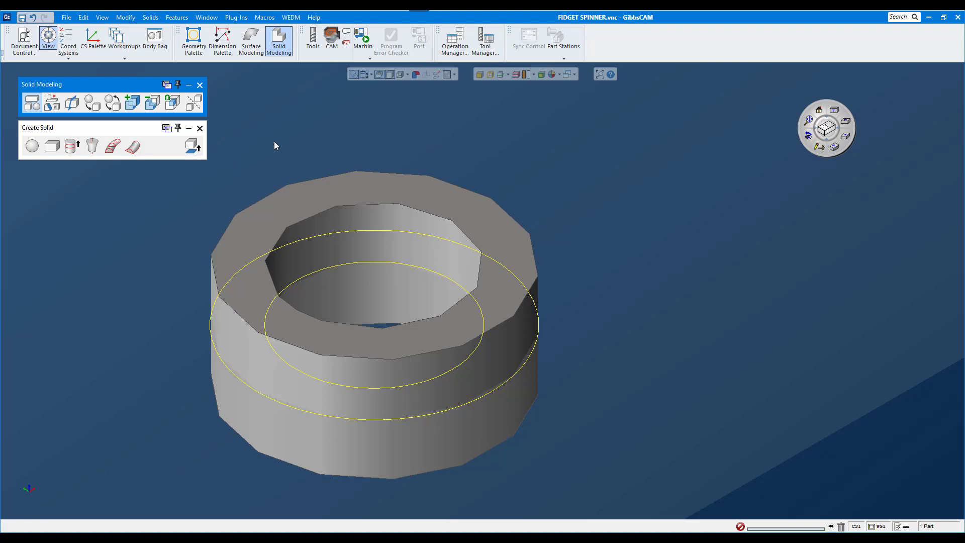
pyautogui.click(346, 231)
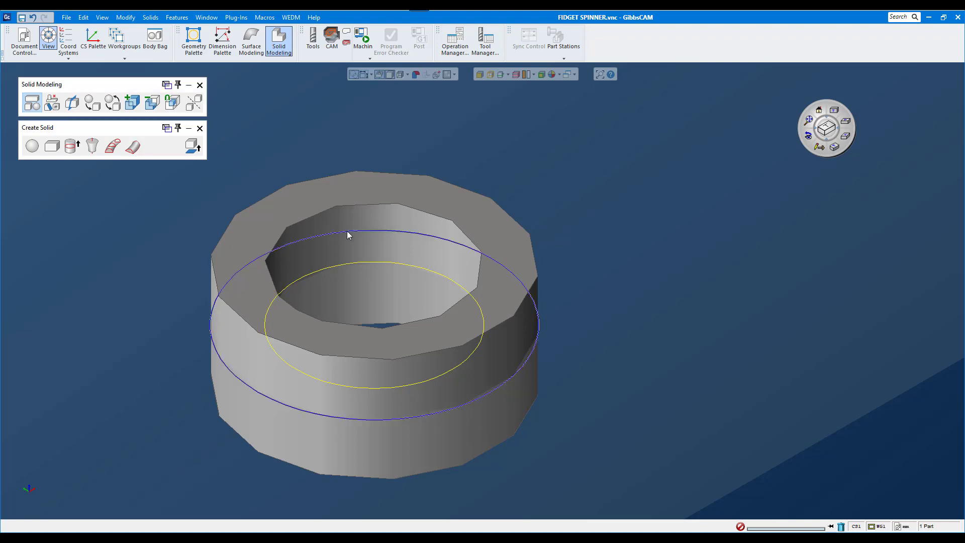
pyautogui.click(357, 262)
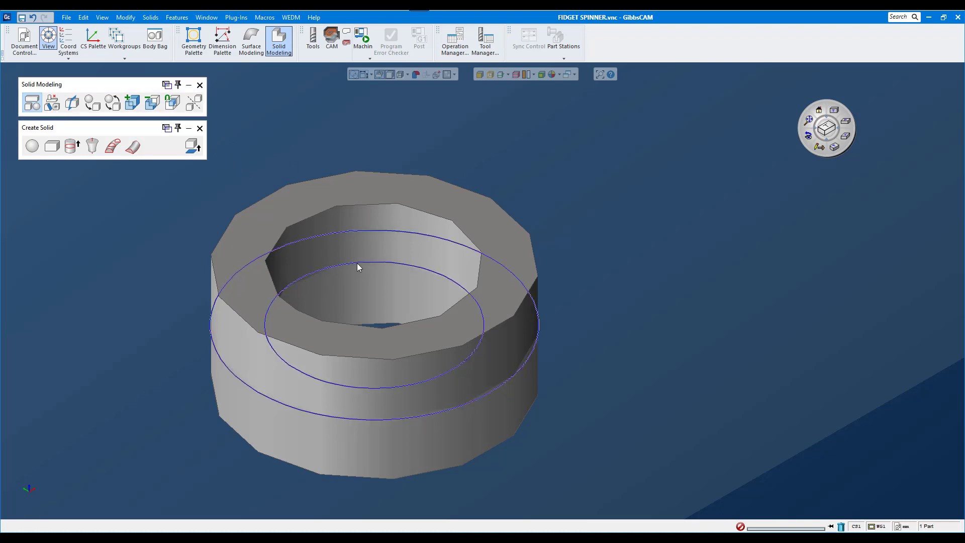
pyautogui.press('Delete')
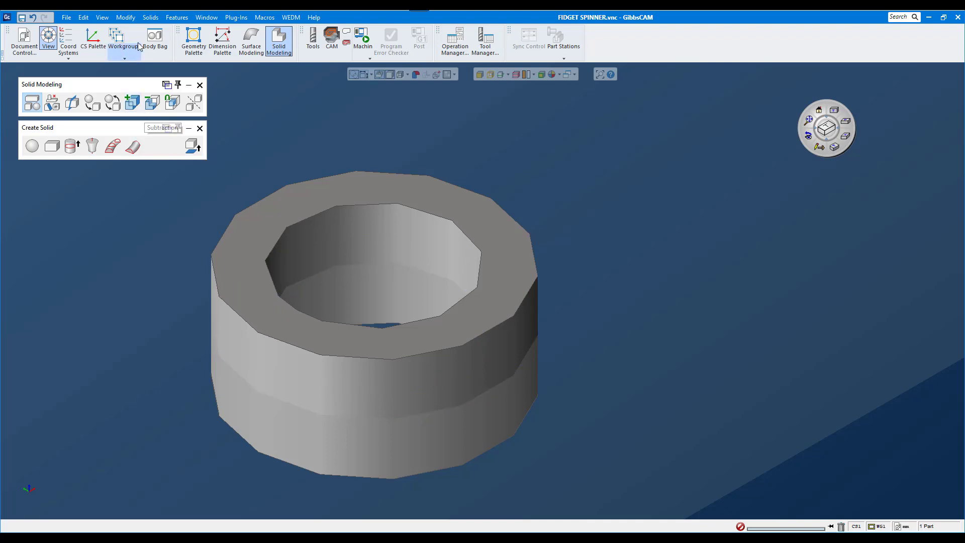
# Restore Extrude-Extrude(45) from Body Bag and subtract it from the ring to cut a stepped recess.
pyautogui.click(154, 38)
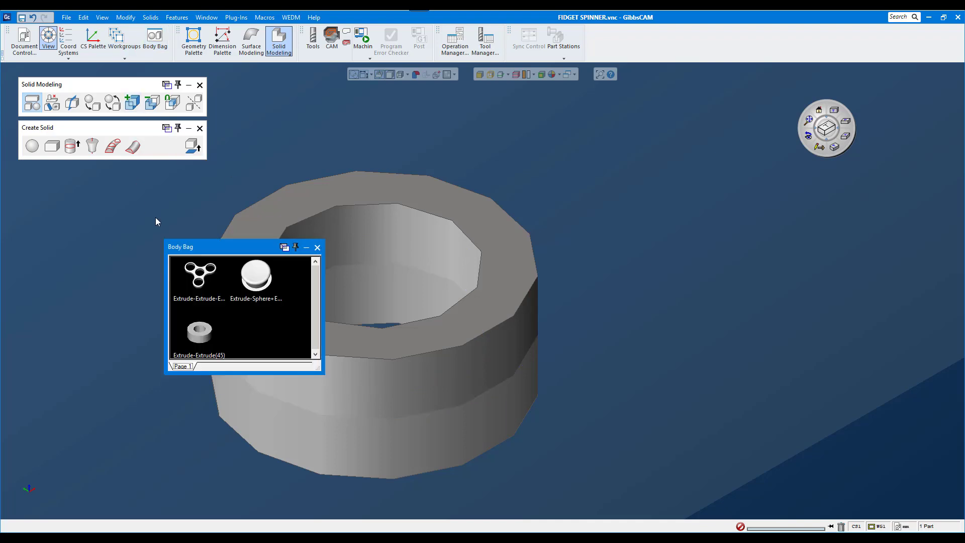
pyautogui.doubleClick(201, 331)
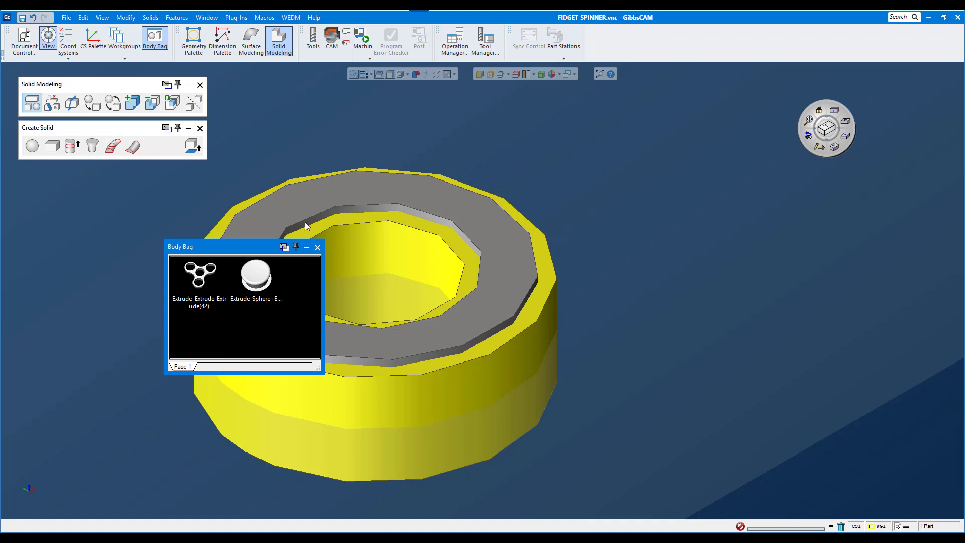
pyautogui.moveTo(246, 247); pyautogui.dragTo(103, 255)
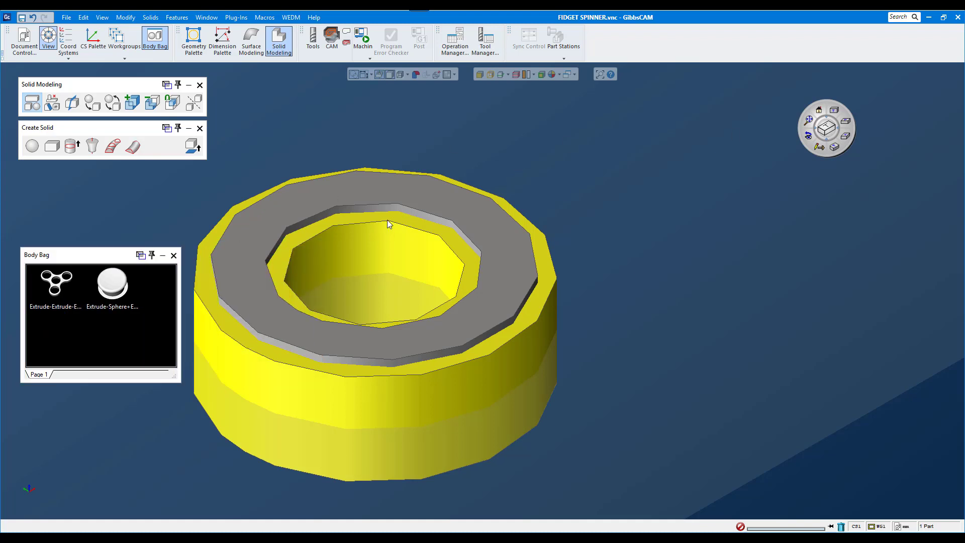
pyautogui.click(390, 195)
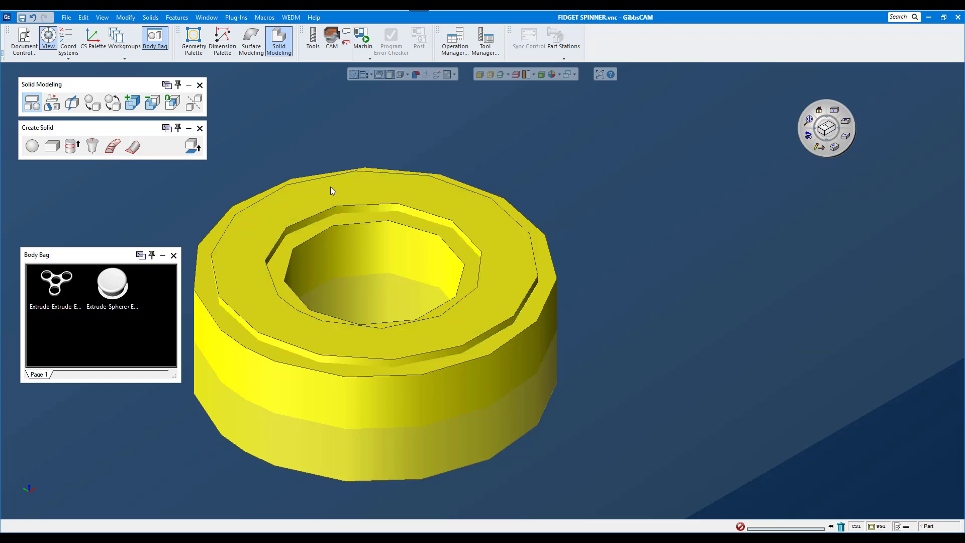
pyautogui.click(133, 104)
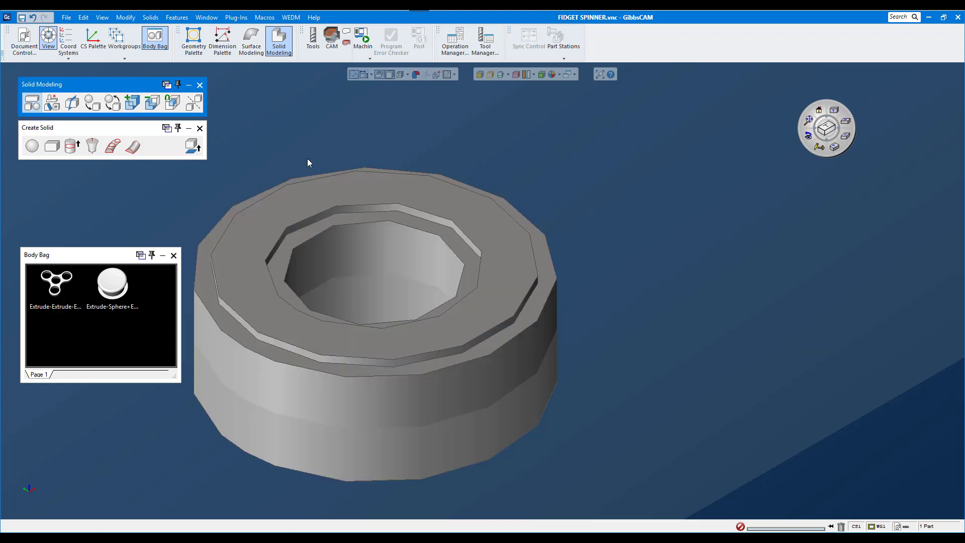
# Bring the spinner body back from Body Bag and show it in isometric view.
pyautogui.doubleClick(62, 283)
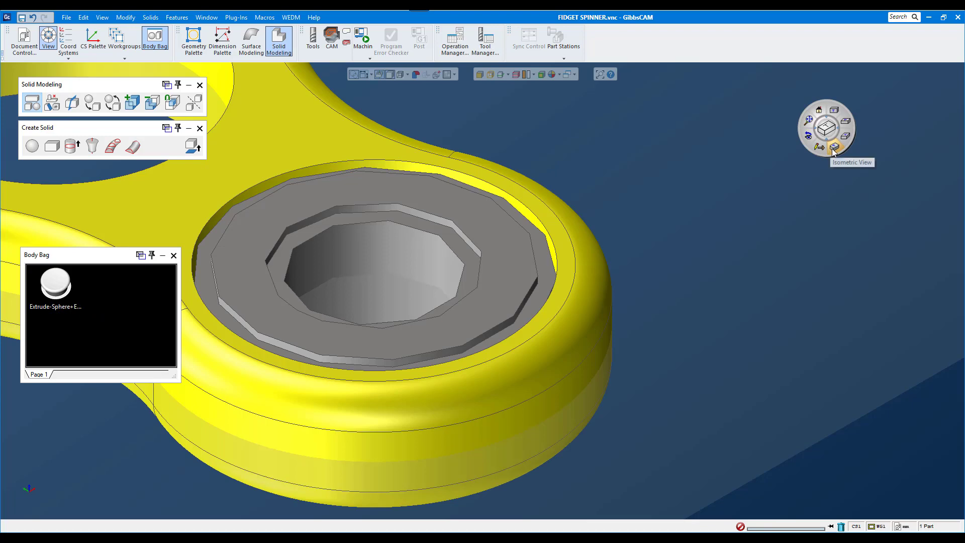
pyautogui.moveTo(807, 120); pyautogui.dragTo(806, 133)
pyautogui.click(806, 133)
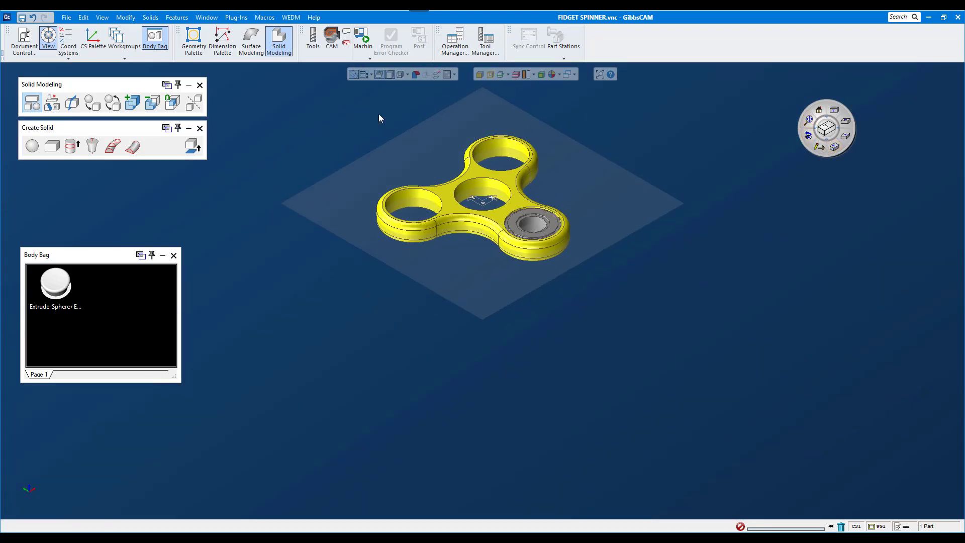
# Set the bearing ring's chord height to 0.001 for a smoother render.
pyautogui.moveTo(368, 112); pyautogui.dragTo(581, 277)
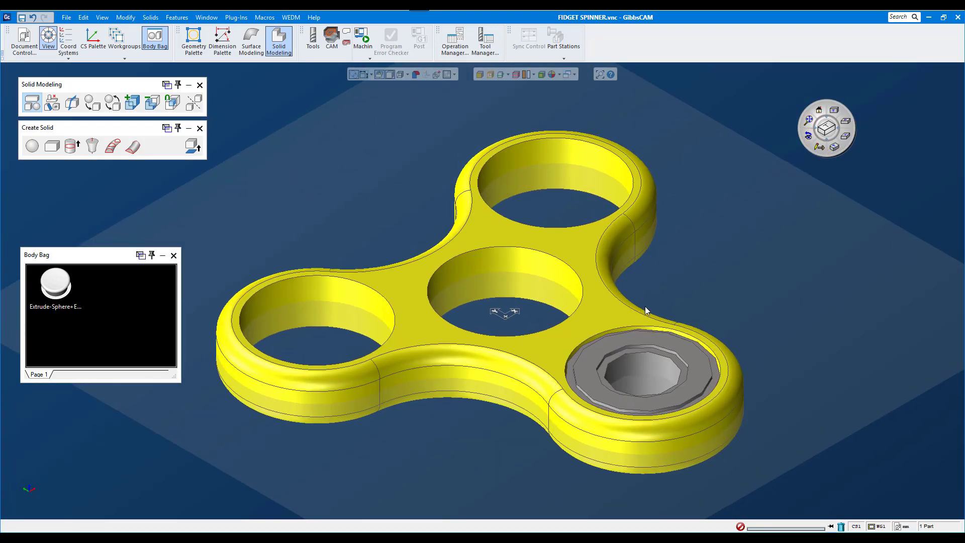
pyautogui.moveTo(580, 268)
pyautogui.mouseDown(button='middle')
pyautogui.moveTo(566, 380)
pyautogui.moveTo(575, 340)
pyautogui.mouseUp(button='middle')
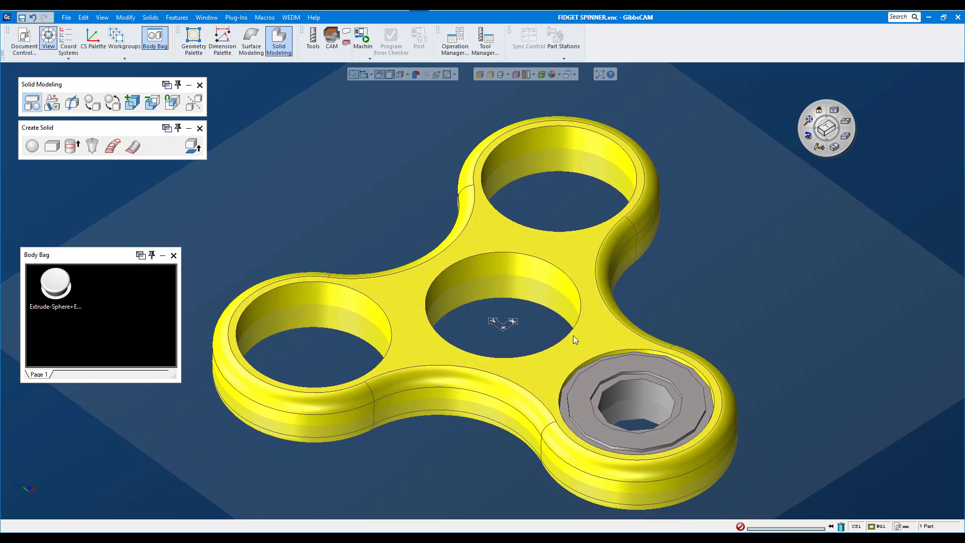
pyautogui.click(623, 362)
pyautogui.rightClick(623, 362)
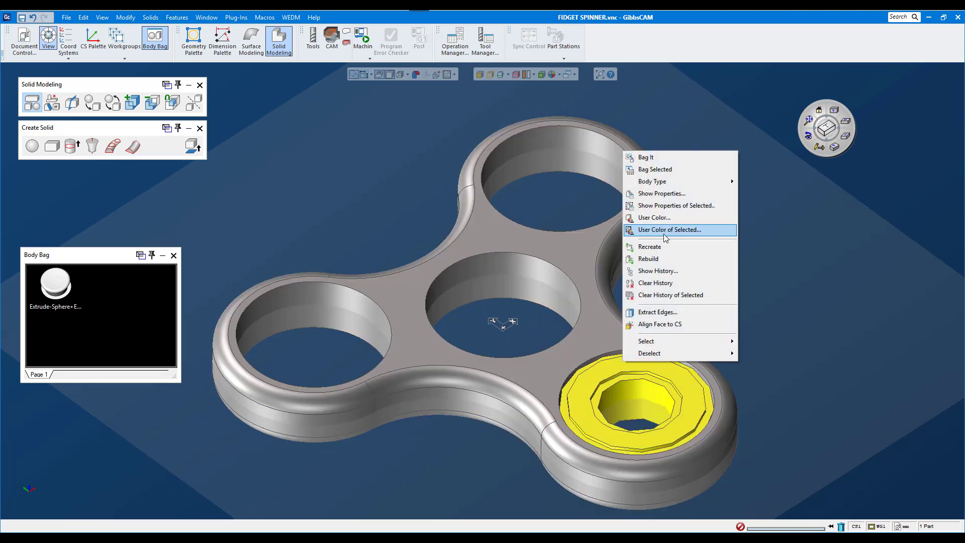
pyautogui.click(662, 194)
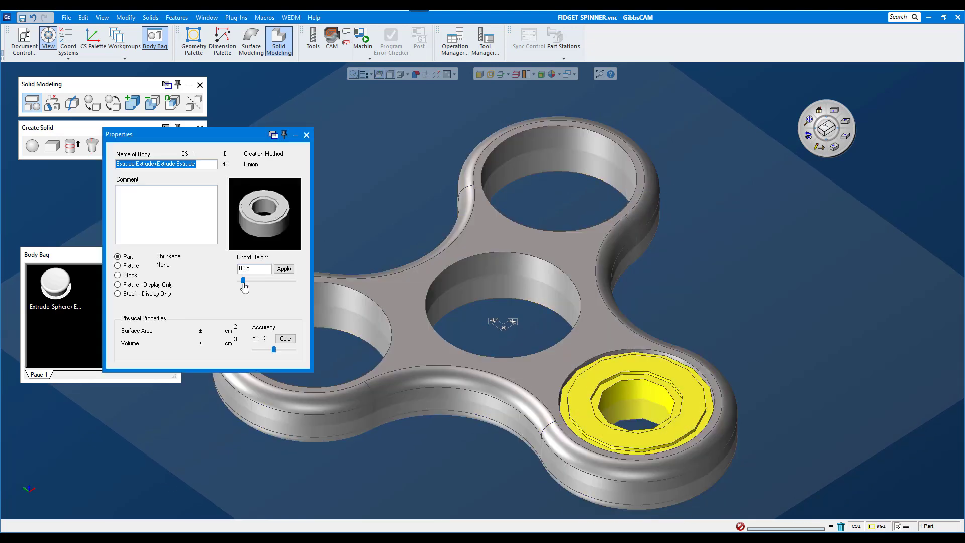
pyautogui.moveTo(244, 284); pyautogui.dragTo(238, 284)
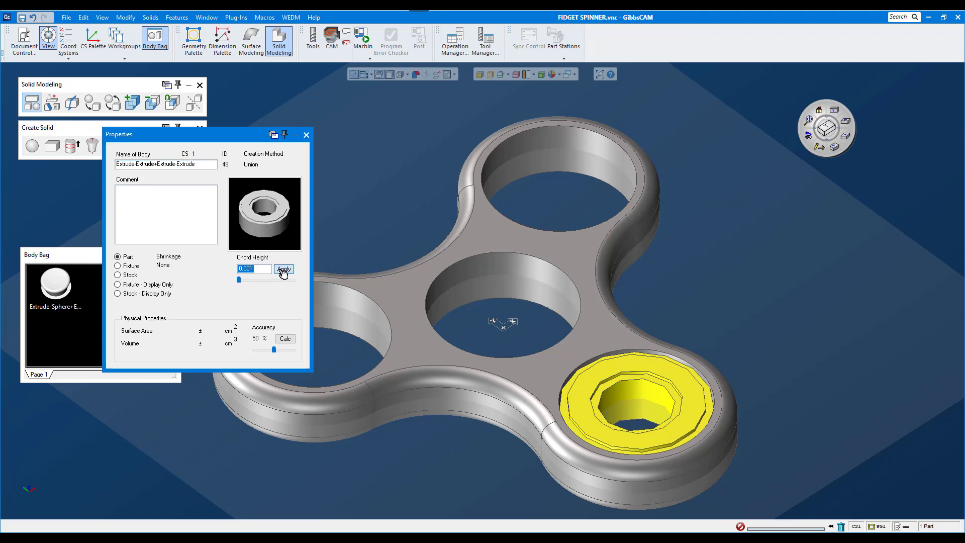
pyautogui.click(283, 270)
pyautogui.click(306, 135)
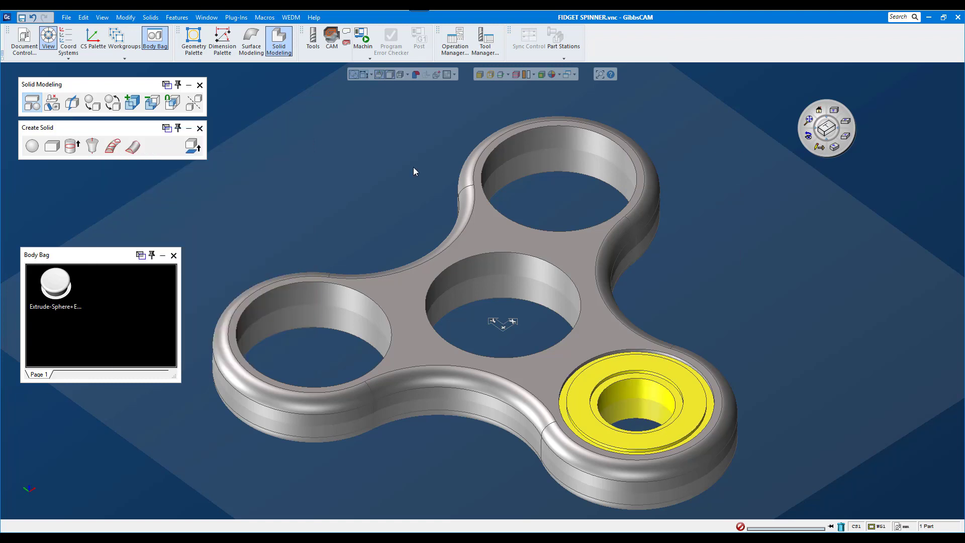
# Restore the domed cap body from Body Bag into the spinner's centre hole.
pyautogui.click(792, 273)
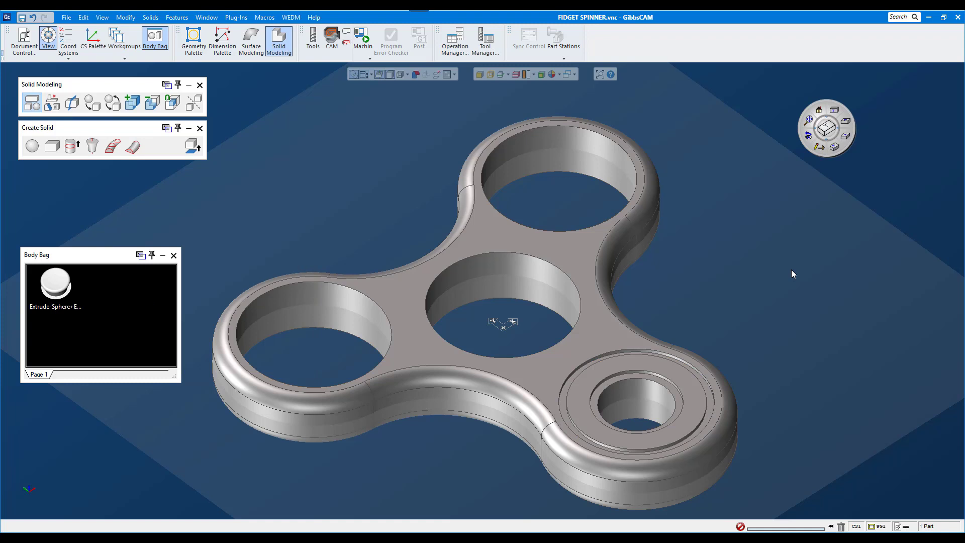
pyautogui.doubleClick(65, 287)
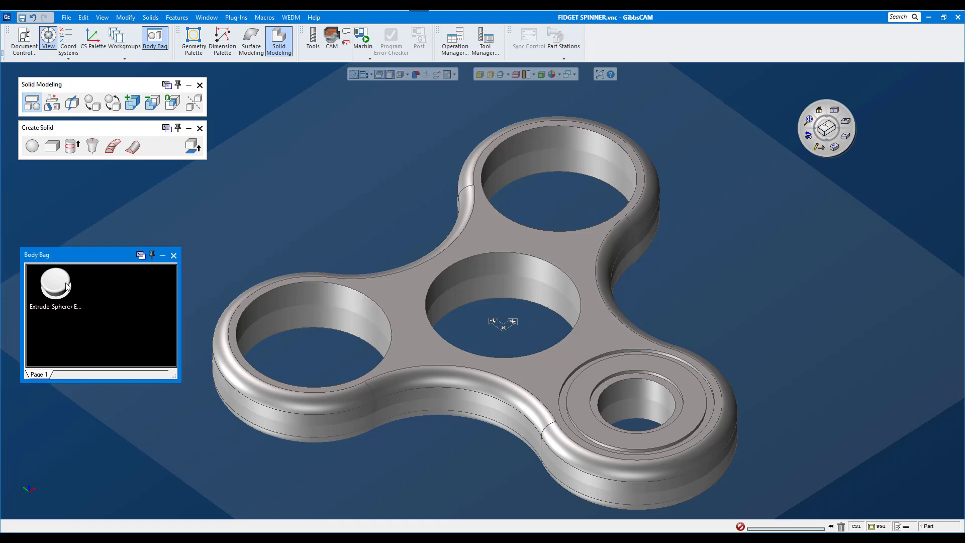
pyautogui.click(683, 286)
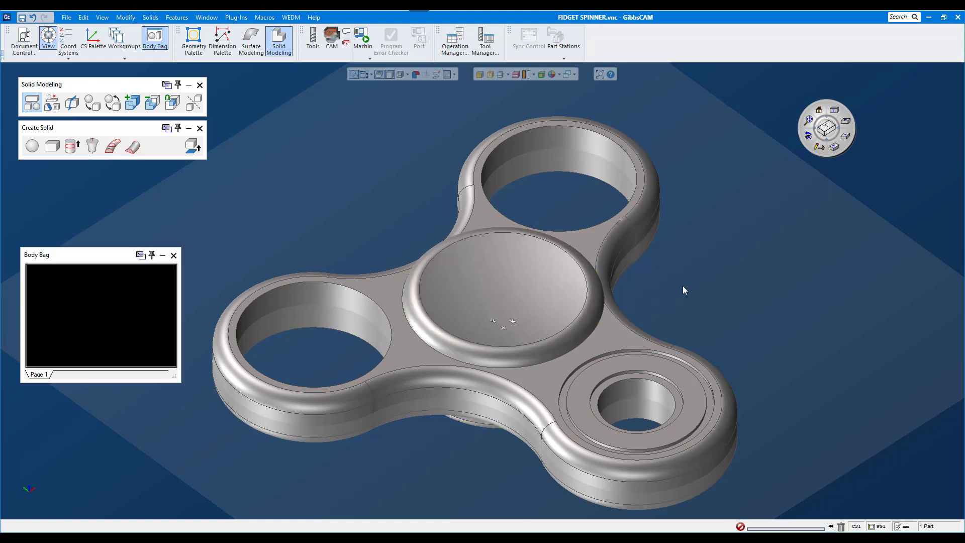
# Duplicate the bearing twice with a 120° 2D rotation about X 0, Y 0.
pyautogui.click(651, 363)
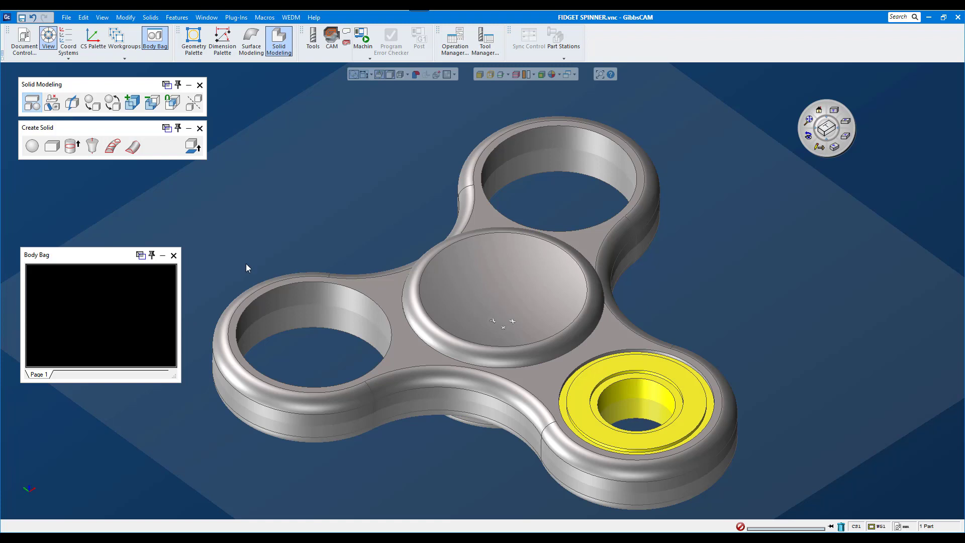
pyautogui.click(177, 256)
pyautogui.click(133, 18)
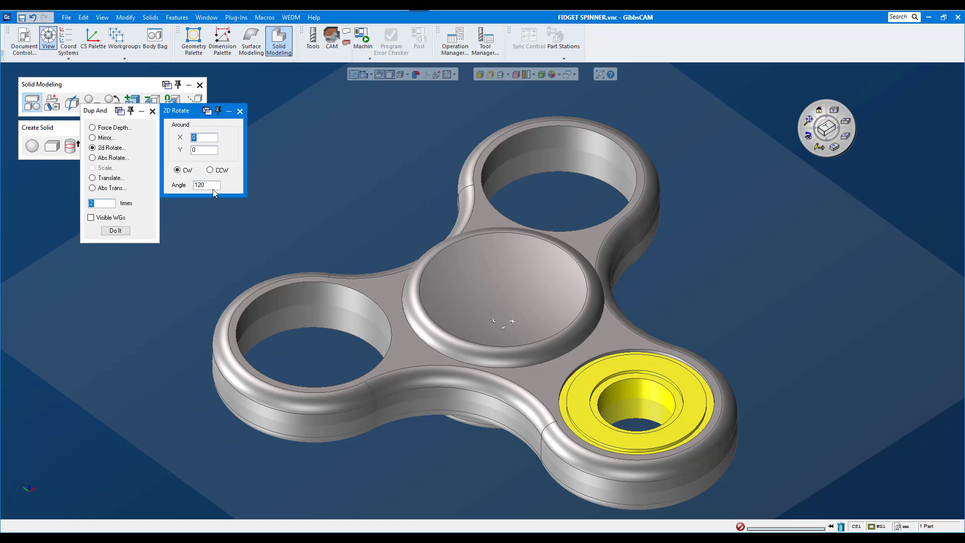
pyautogui.click(115, 230)
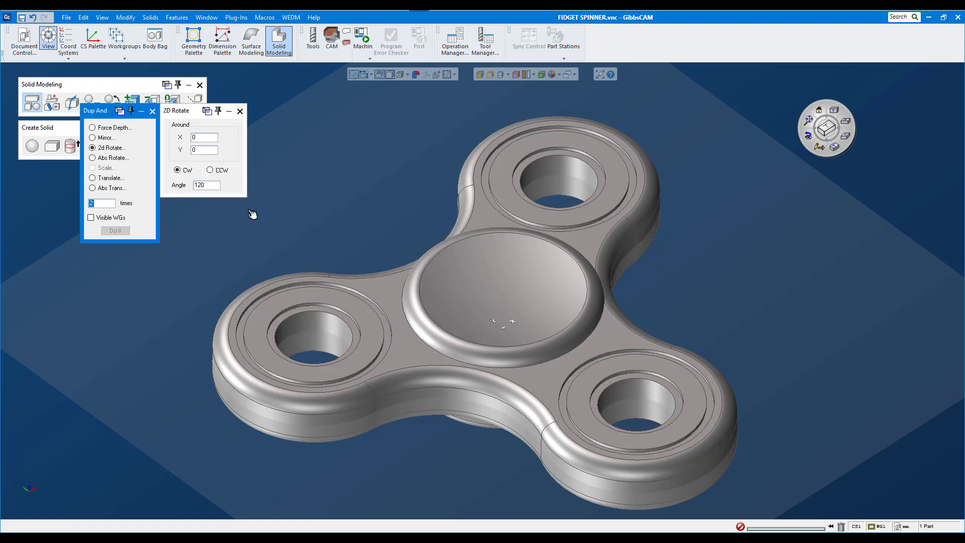
pyautogui.click(240, 111)
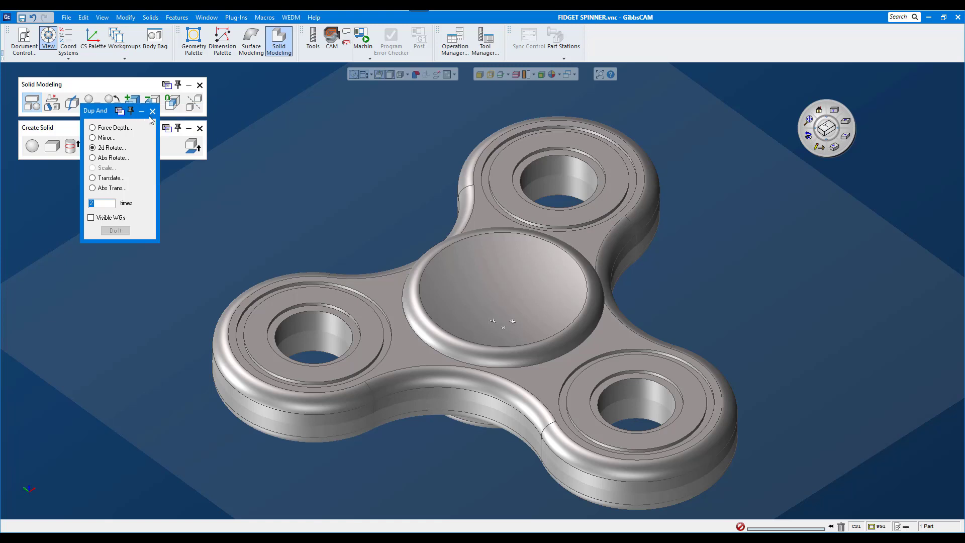
pyautogui.click(152, 111)
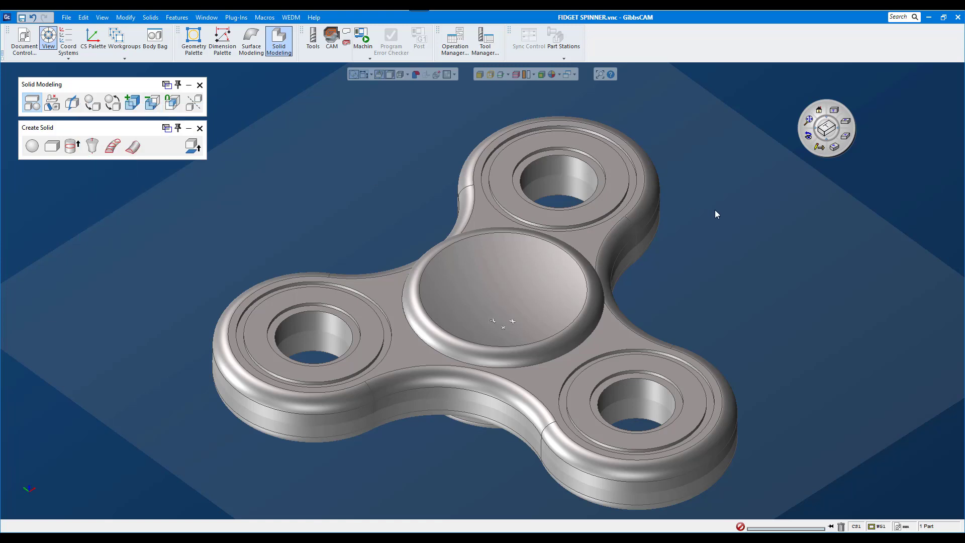
# Colour the three bearings red using User Color.
pyautogui.click(658, 371)
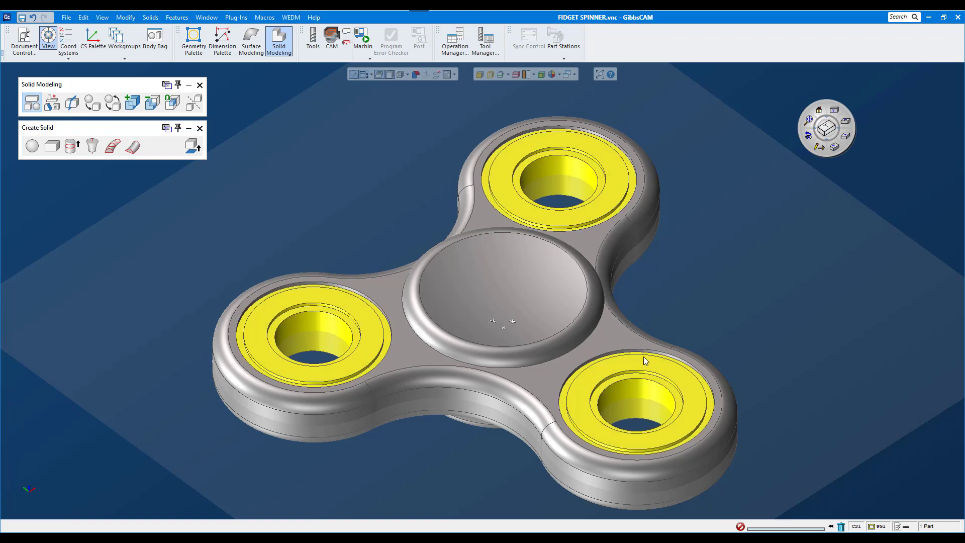
pyautogui.rightClick(643, 357)
pyautogui.click(673, 223)
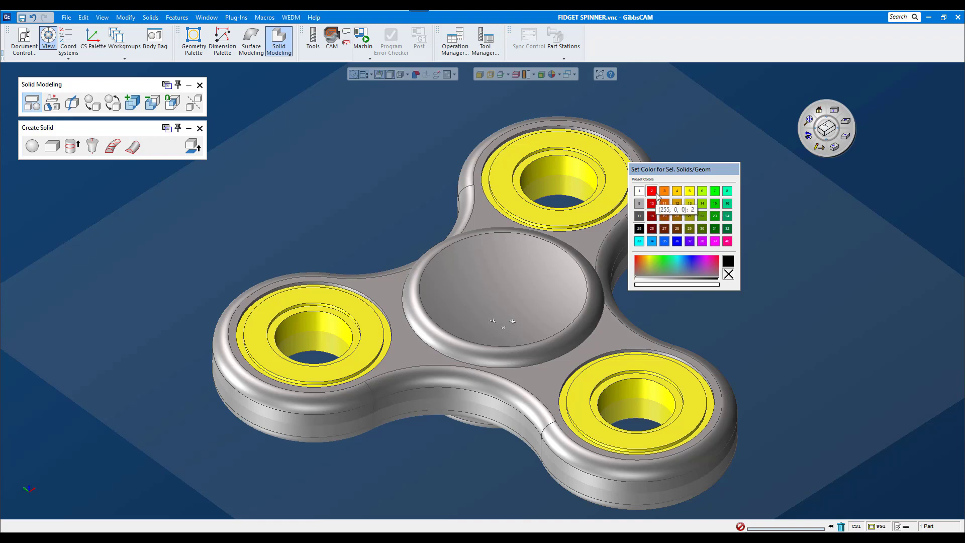
pyautogui.click(729, 228)
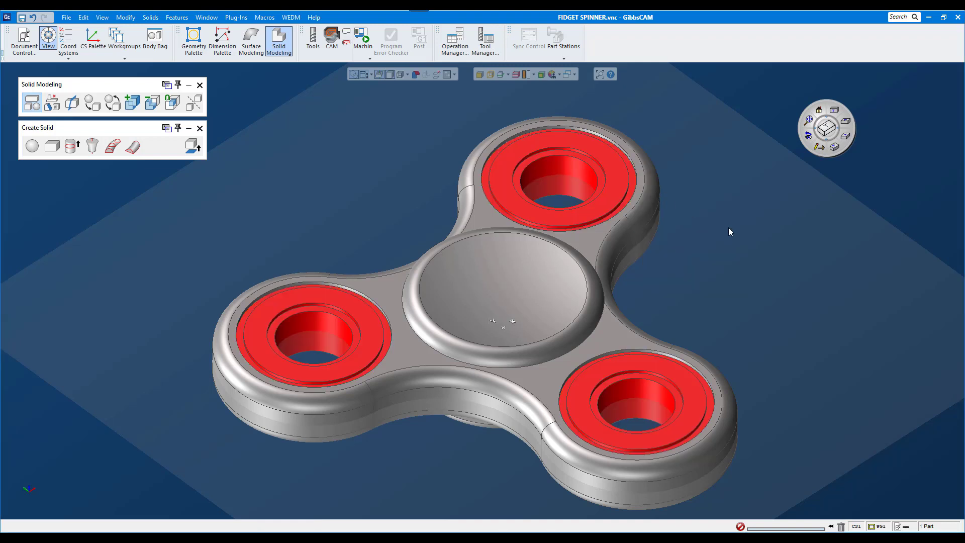
# Colour the spinner body blue with User Color swatch 36.
pyautogui.click(600, 241)
pyautogui.rightClick(600, 241)
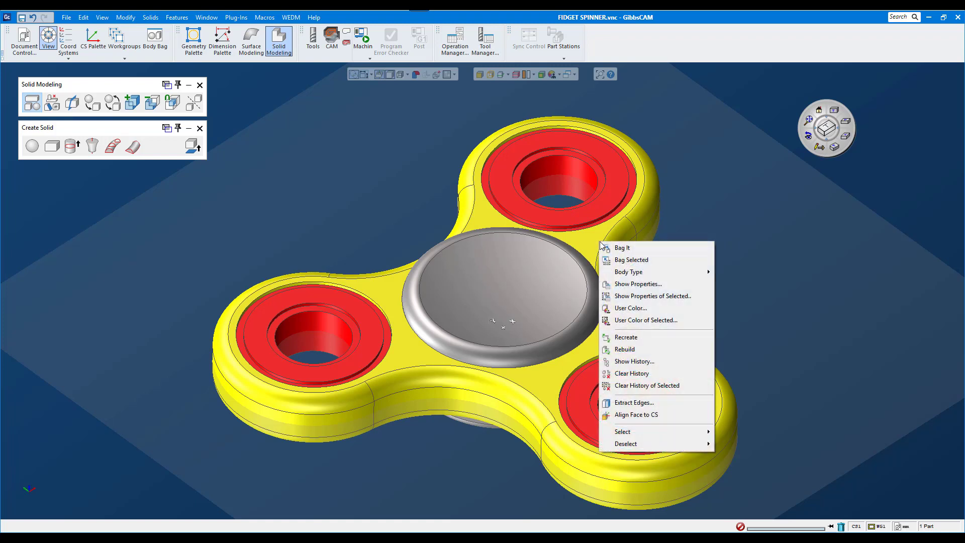
pyautogui.click(653, 320)
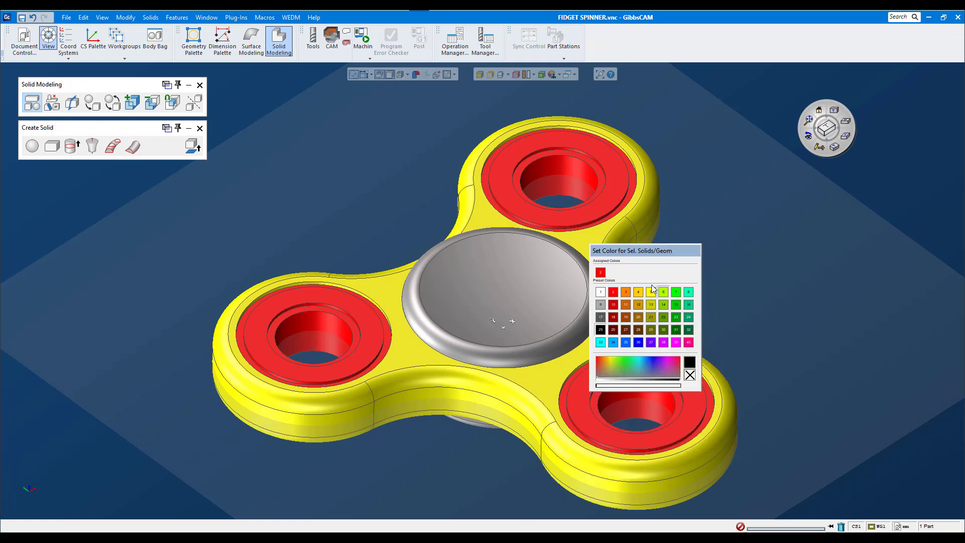
pyautogui.click(638, 343)
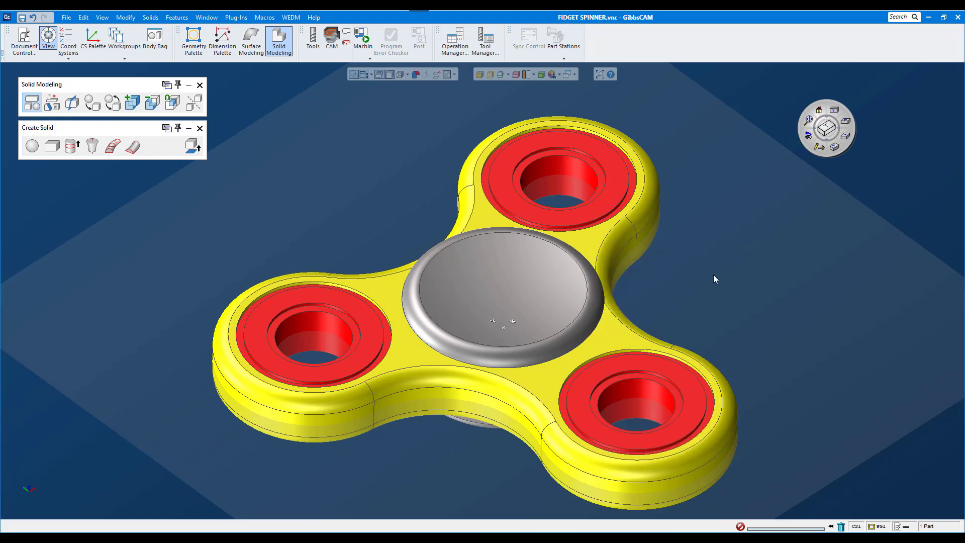
pyautogui.click(713, 274)
# Recolour the centre cap black through User Color.
pyautogui.click(523, 277)
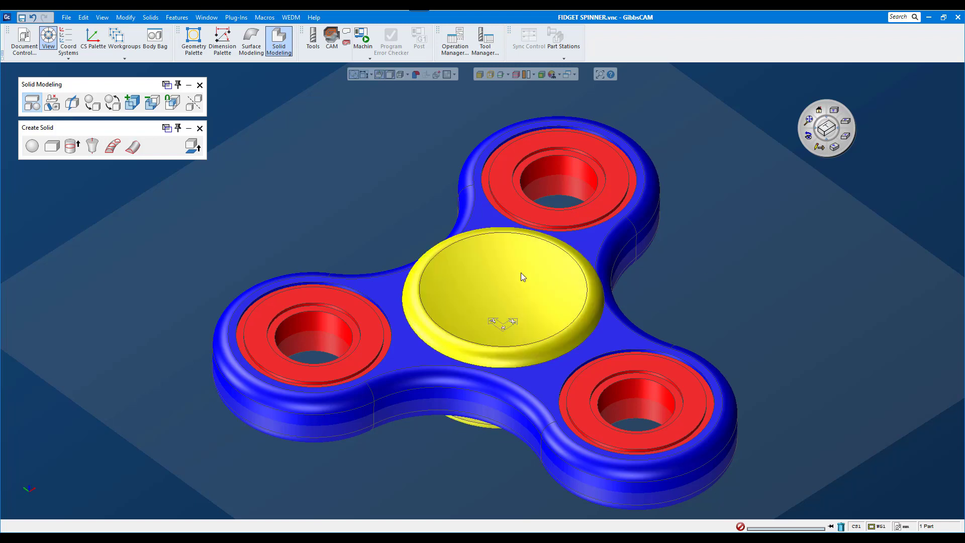
pyautogui.rightClick(521, 272)
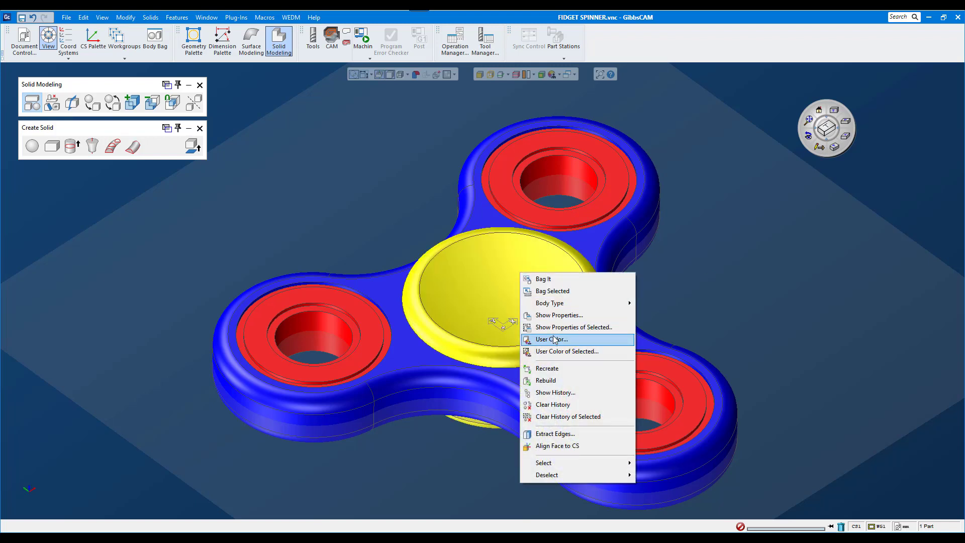
pyautogui.click(557, 352)
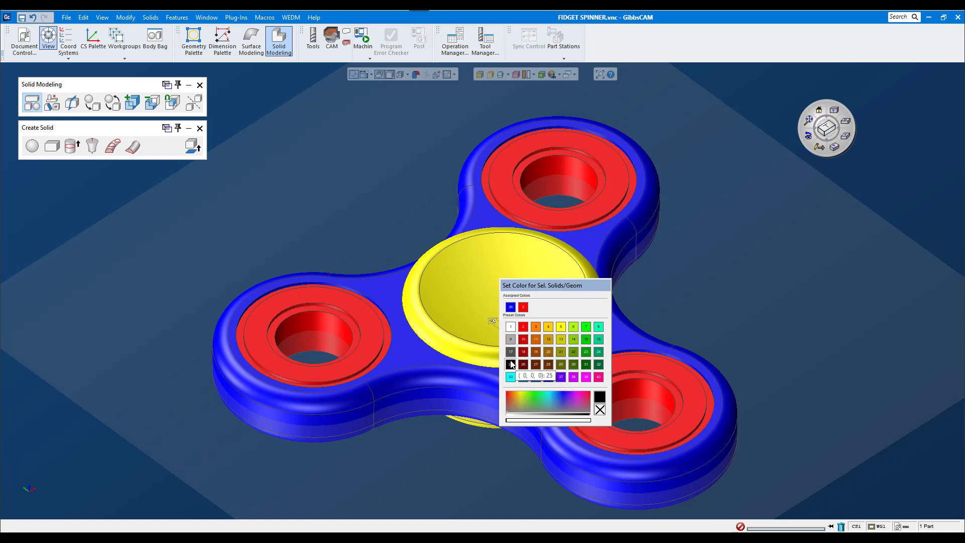
pyautogui.press('Escape')
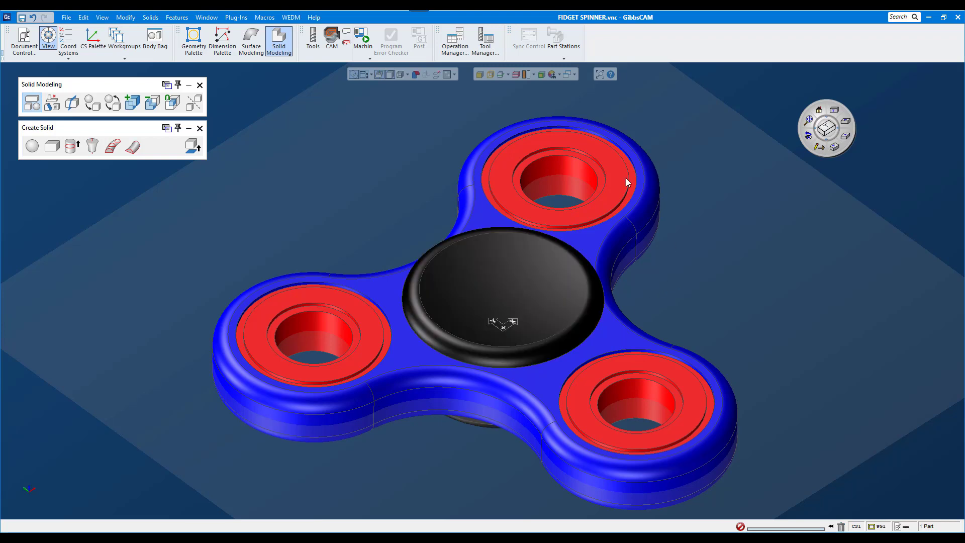
# Colour the top bearing's outer rim, step face and bore rim black.
pyautogui.scroll(2, 620, 173)
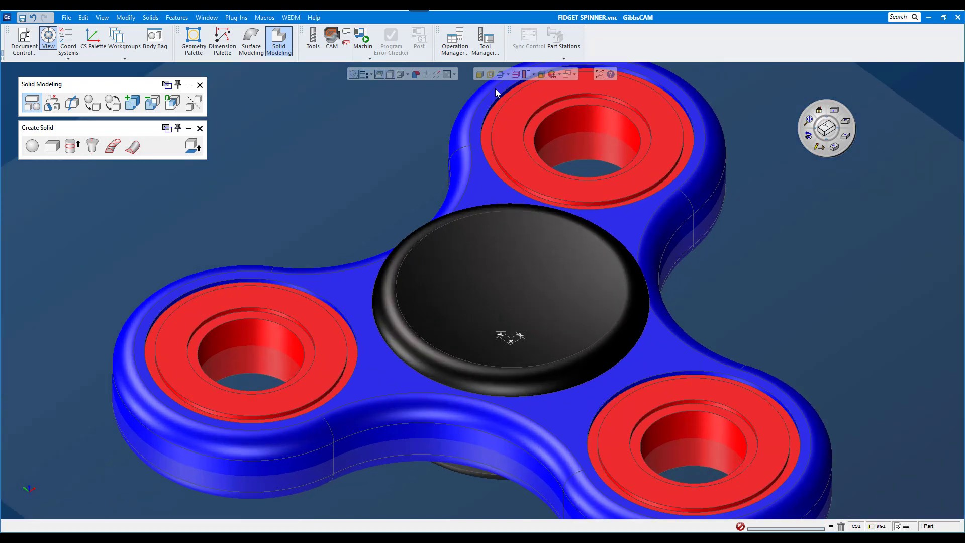
pyautogui.click(677, 170)
pyautogui.scroll(-1, 676, 164)
pyautogui.scroll(3, 676, 164)
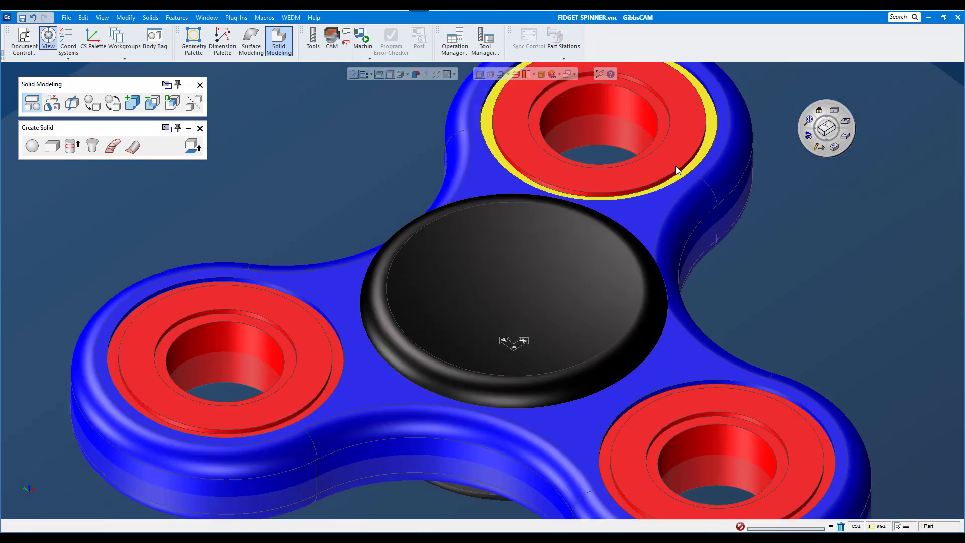
pyautogui.keyDown('shift'); pyautogui.click(691, 152); pyautogui.keyUp('shift')
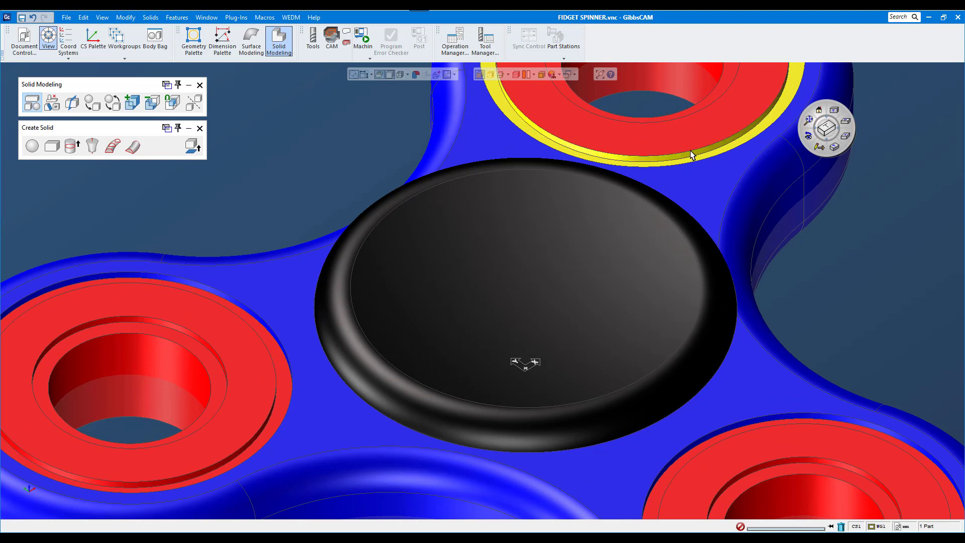
pyautogui.keyDown('shift'); pyautogui.click(698, 104); pyautogui.keyUp('shift')
pyautogui.scroll(-2, 698, 104)
pyautogui.scroll(-1, 698, 104)
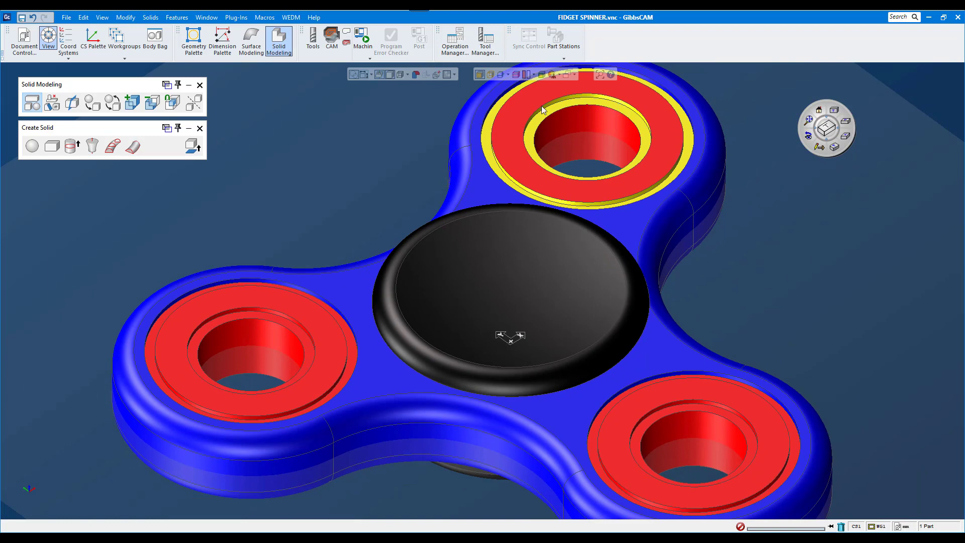
pyautogui.rightClick(598, 102)
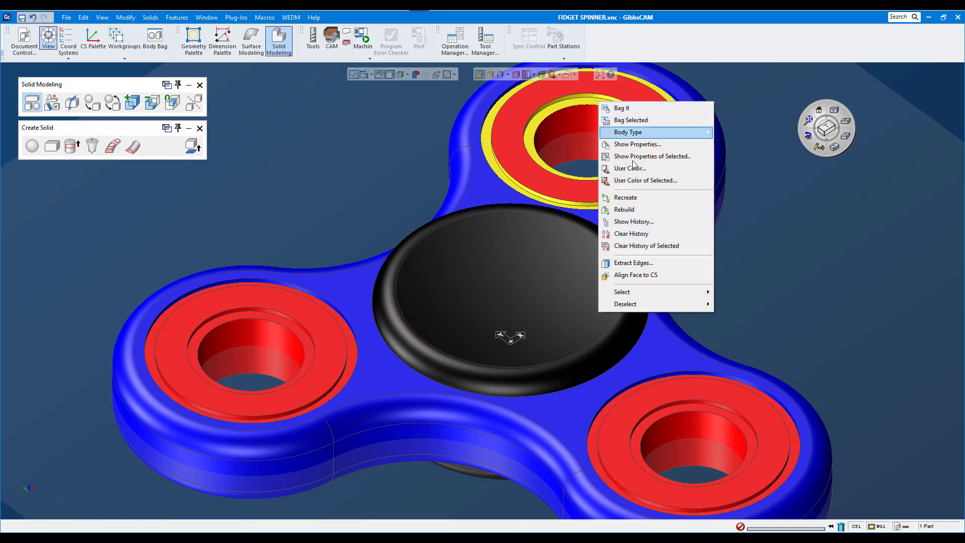
pyautogui.click(638, 182)
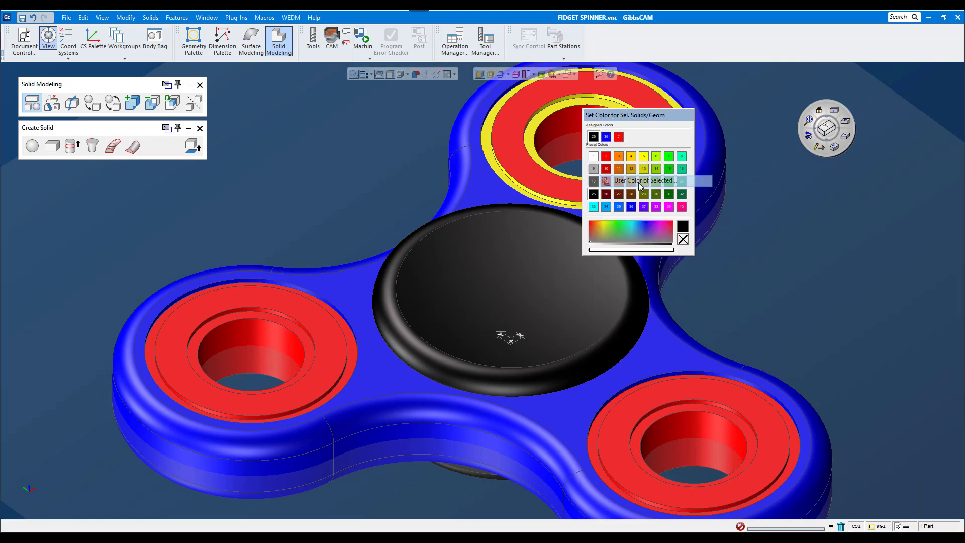
pyautogui.click(635, 207)
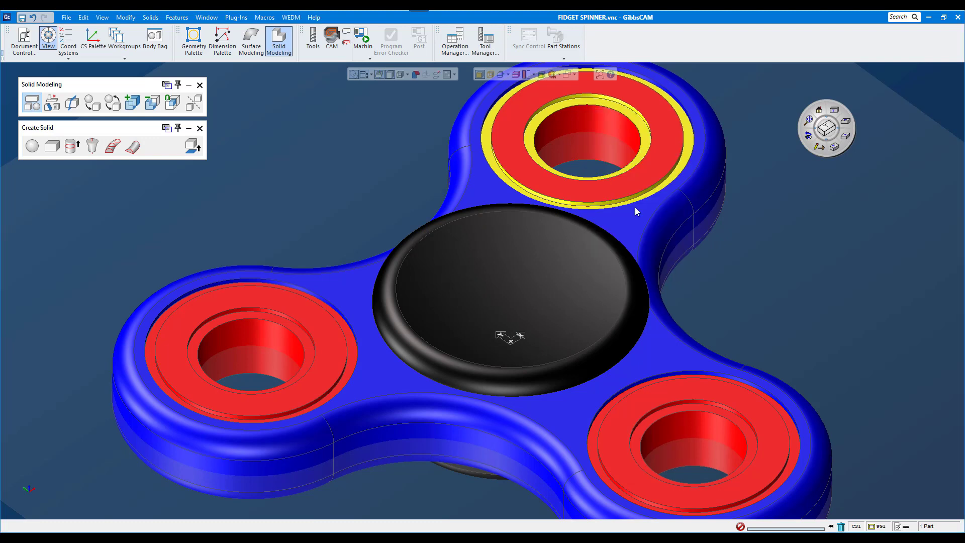
pyautogui.click(816, 214)
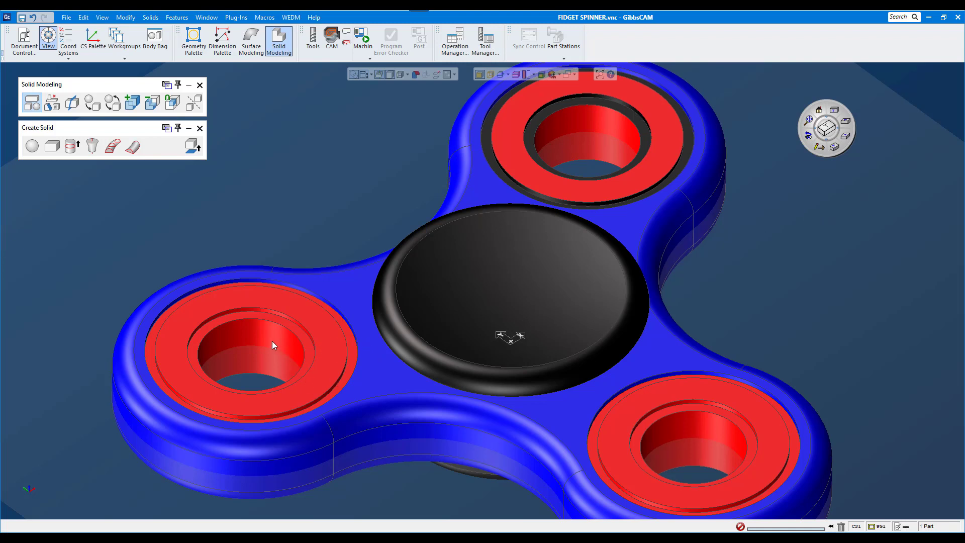
# Select the rim, step and bore faces of the left and bottom-right bearings.
pyautogui.scroll(2, 342, 380)
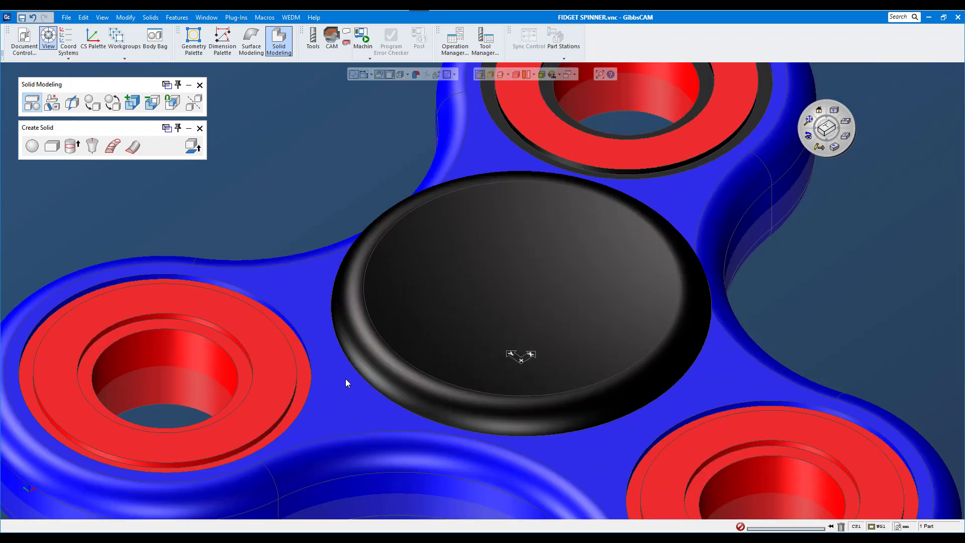
pyautogui.click(307, 373)
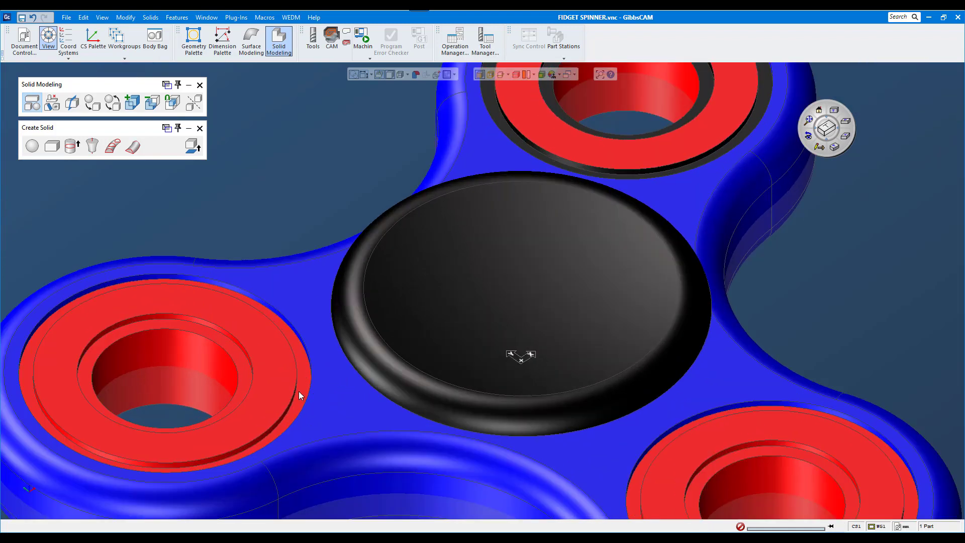
pyautogui.keyDown('shift'); pyautogui.click(234, 453); pyautogui.keyUp('shift')
pyautogui.keyDown('shift'); pyautogui.click(243, 358); pyautogui.keyUp('shift')
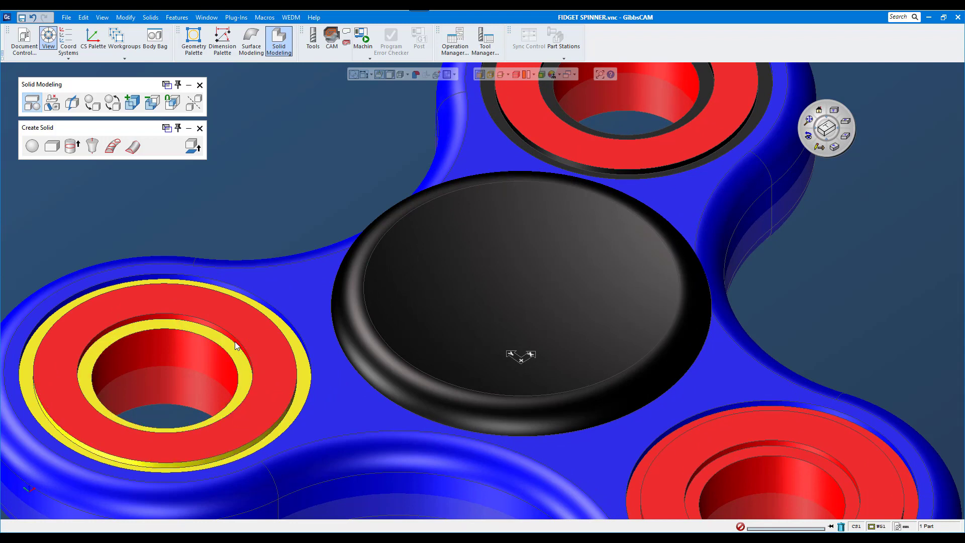
pyautogui.keyDown('shift'); pyautogui.click(234, 342); pyautogui.keyUp('shift')
pyautogui.keyDown('shift'); pyautogui.click(784, 452); pyautogui.keyUp('shift')
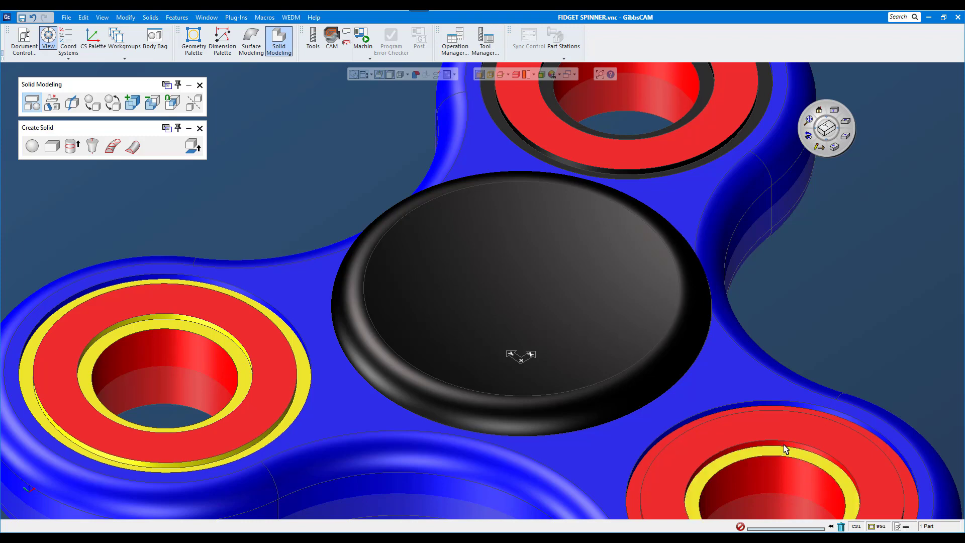
pyautogui.keyDown('shift'); pyautogui.click(804, 410); pyautogui.keyUp('shift')
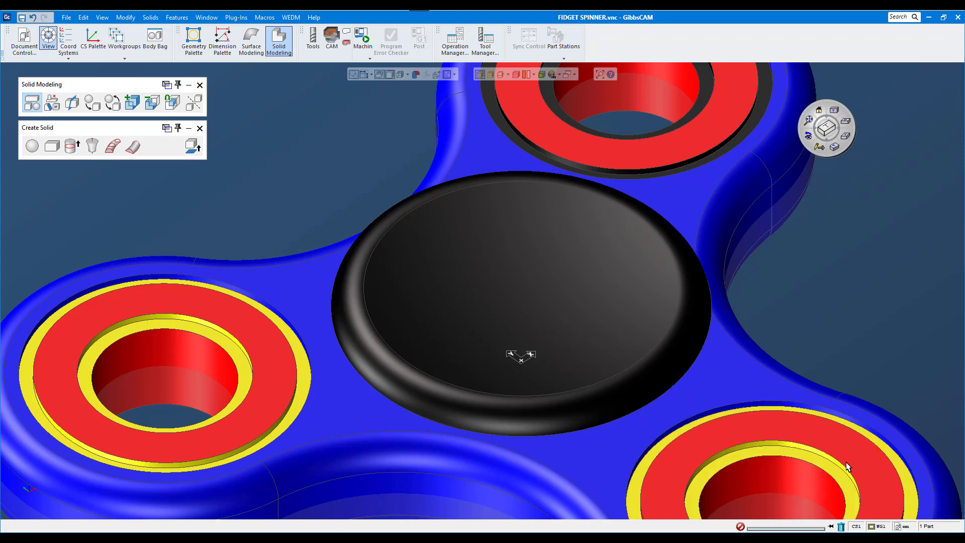
pyautogui.scroll(-2, 862, 482)
pyautogui.scroll(-2, 862, 483)
# Colour the selected left and bottom-right bearing rims black (swatch 25), then fit the spinner to view.
pyautogui.scroll(-2, 863, 483)
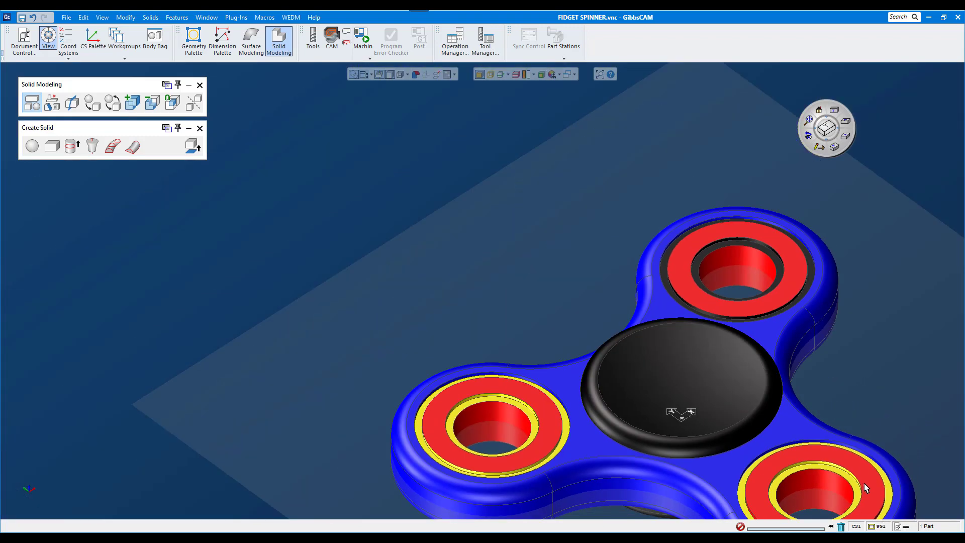
pyautogui.scroll(-1, 803, 467)
pyautogui.moveTo(781, 458); pyautogui.dragTo(748, 461, button='middle')
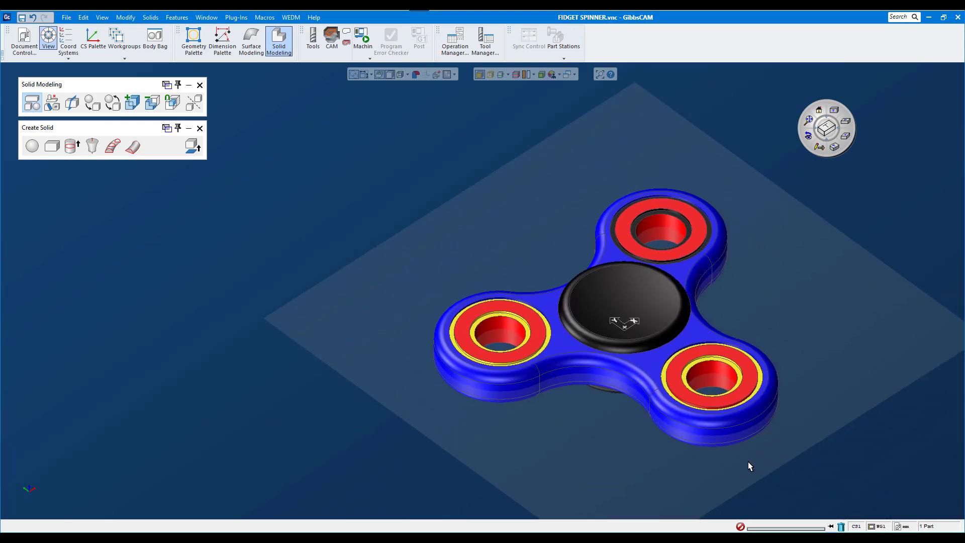
pyautogui.scroll(1, 725, 421)
pyautogui.scroll(2, 724, 418)
pyautogui.scroll(2, 713, 406)
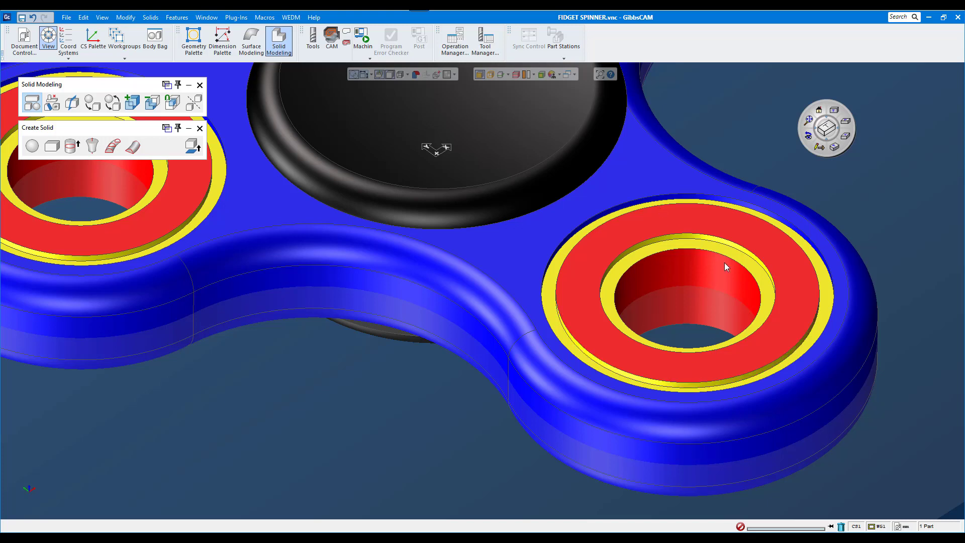
pyautogui.rightClick(726, 248)
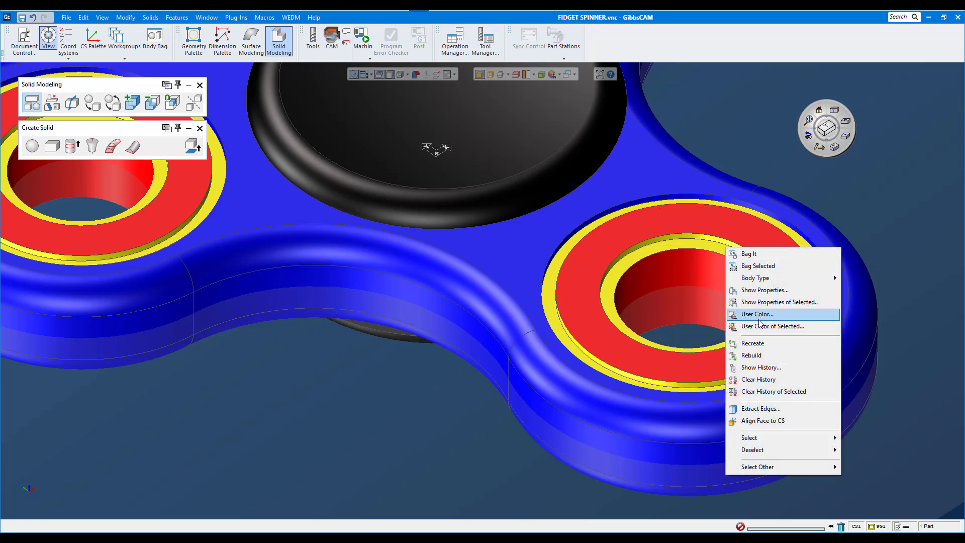
pyautogui.click(760, 326)
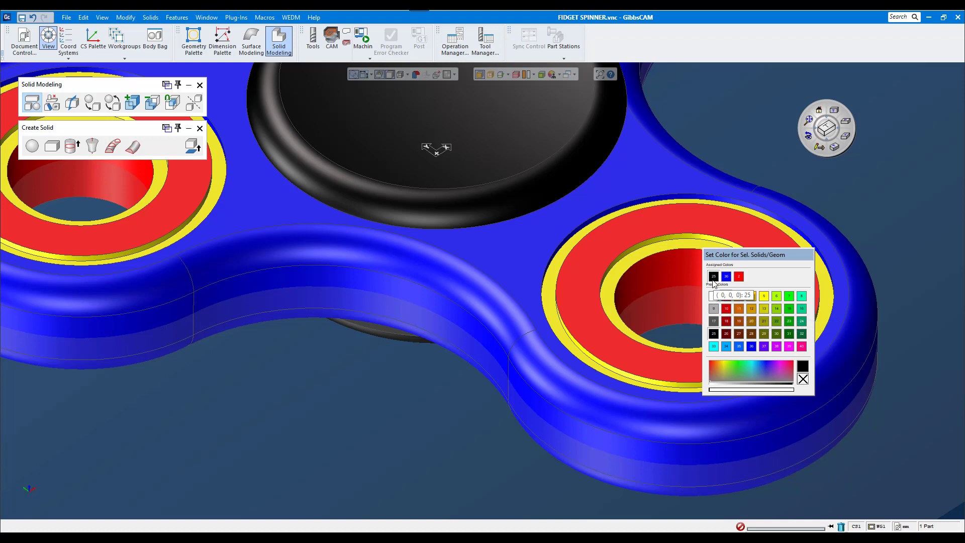
pyautogui.click(714, 332)
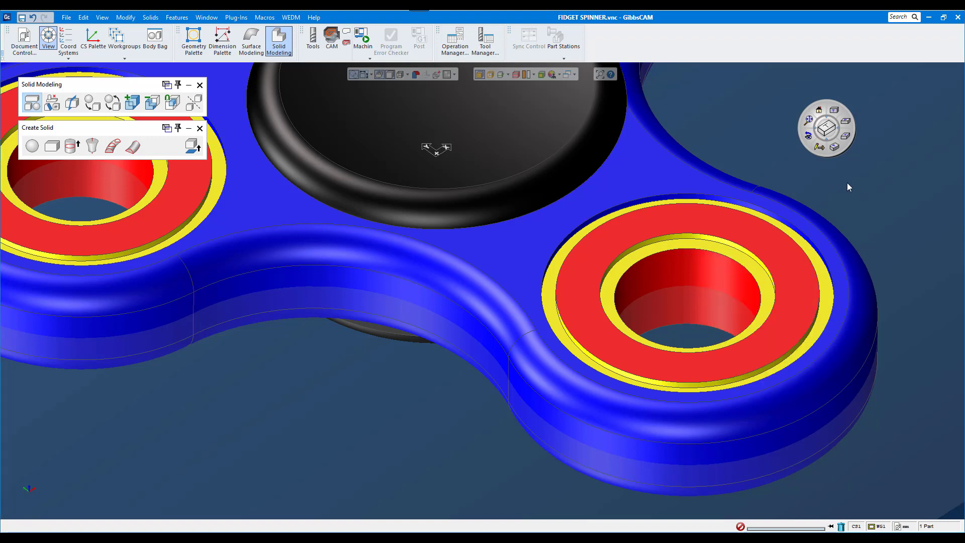
pyautogui.click(808, 119)
pyautogui.moveTo(371, 128); pyautogui.dragTo(616, 292)
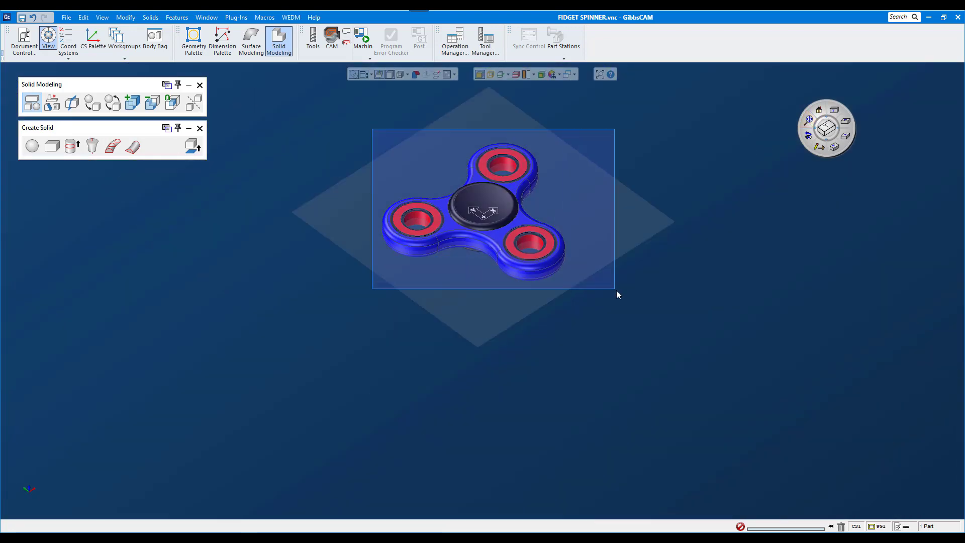